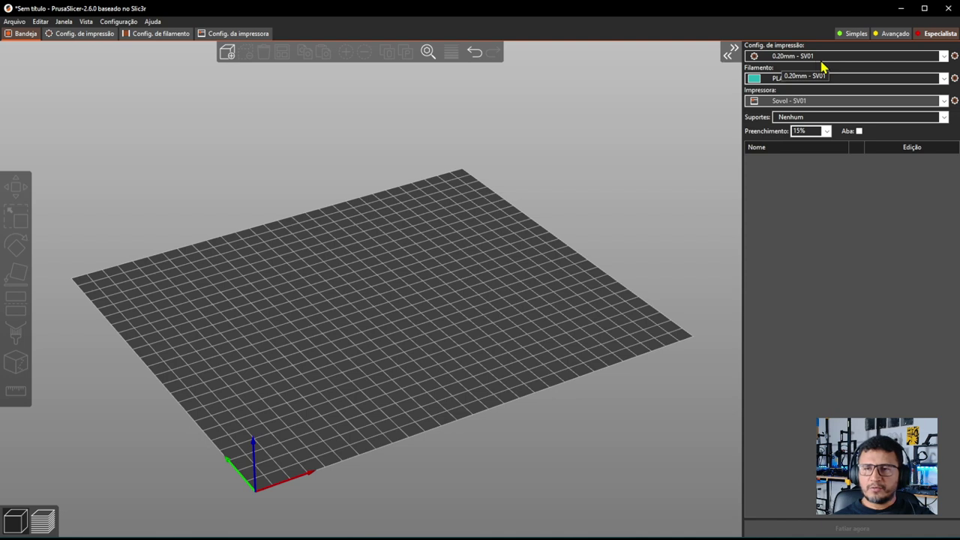
{"action": "left_click_drag", "start_coordinate": [368, 211], "coordinate": [360, 213]}
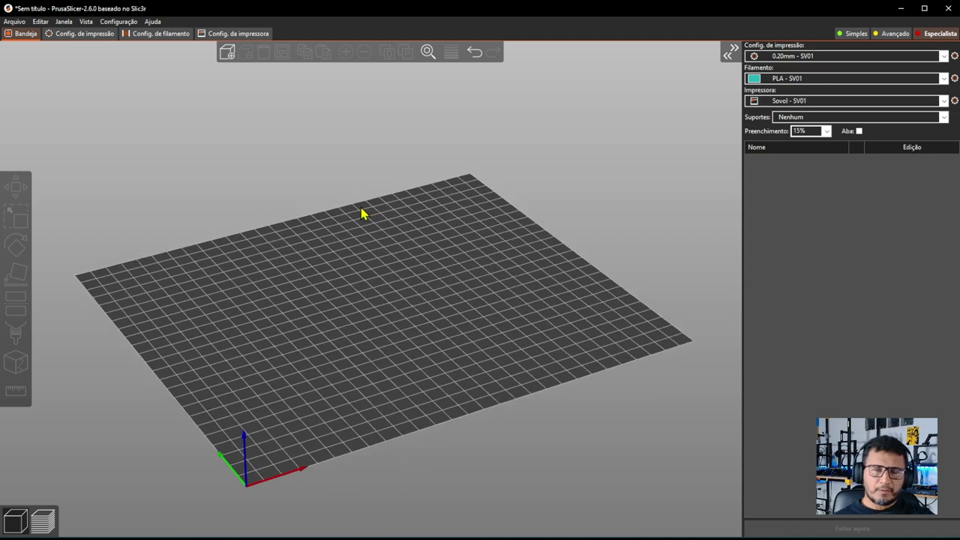
{"action": "left_click_drag", "start_coordinate": [353, 268], "coordinate": [388, 269]}
{"action": "mouse_move", "coordinate": [385, 308]}
{"action": "left_mouse_down"}
{"action": "mouse_move", "coordinate": [397, 272]}
{"action": "mouse_move", "coordinate": [375, 300]}
{"action": "left_mouse_up"}
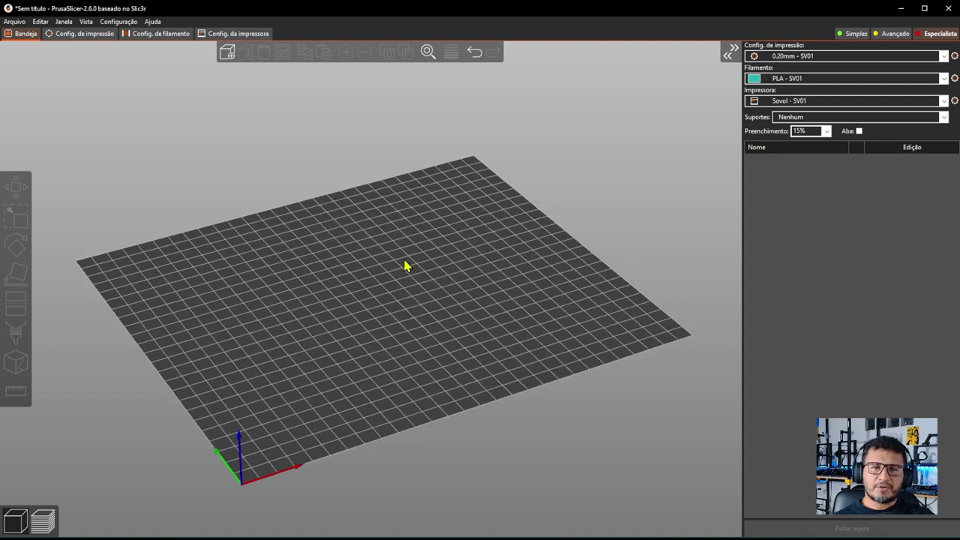
{"action": "left_click_drag", "start_coordinate": [405, 266], "coordinate": [405, 281]}
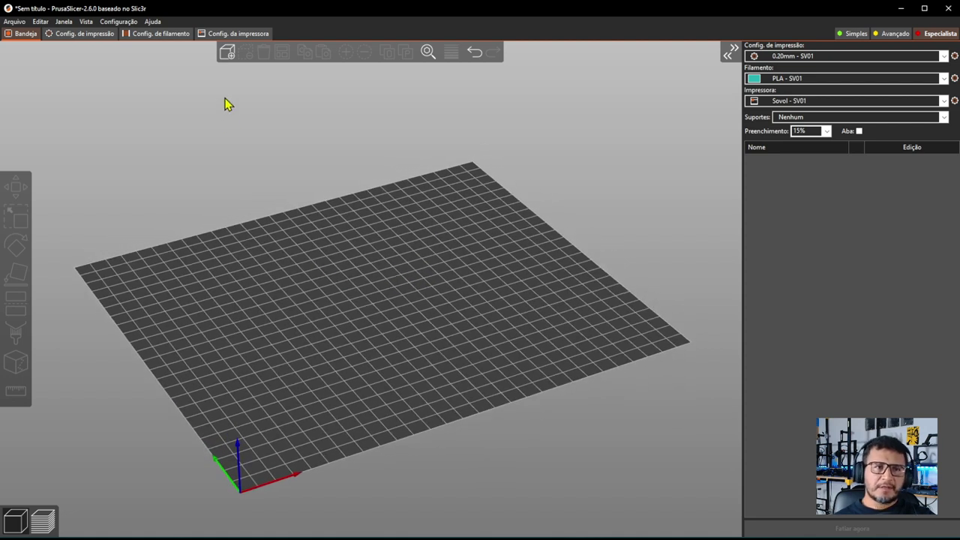
Step: Import the model DRAGON BALL v1.stl onto the print bed
{"action": "left_click", "coordinate": [228, 54]}
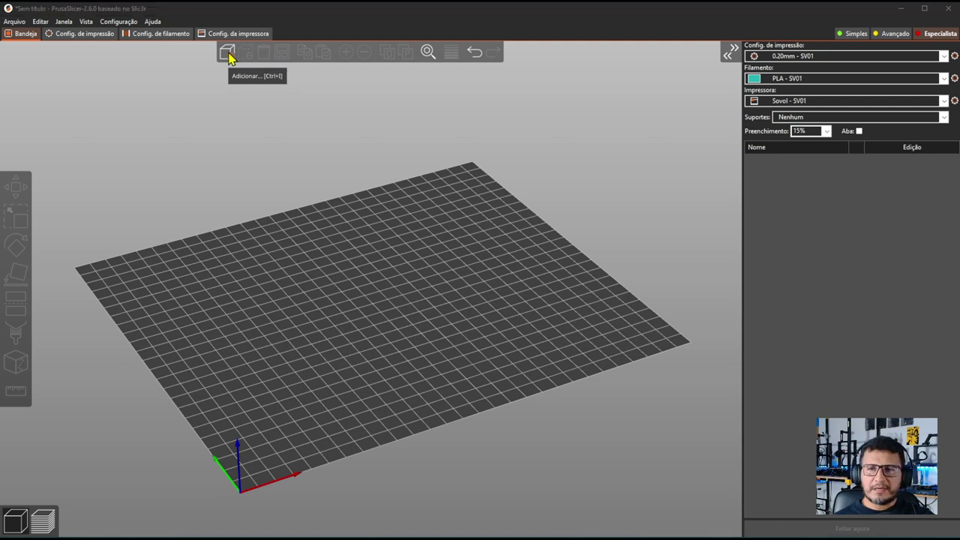
{"action": "double_click", "coordinate": [156, 148]}
{"action": "scroll", "coordinate": [467, 381], "scroll_direction": "up", "scroll_amount": 2}
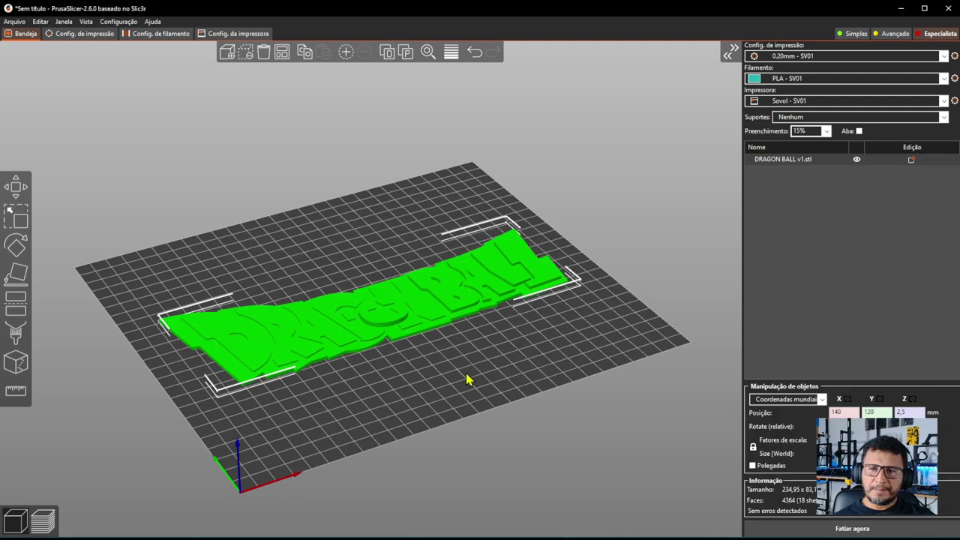
{"action": "left_click_drag", "start_coordinate": [467, 381], "coordinate": [368, 343]}
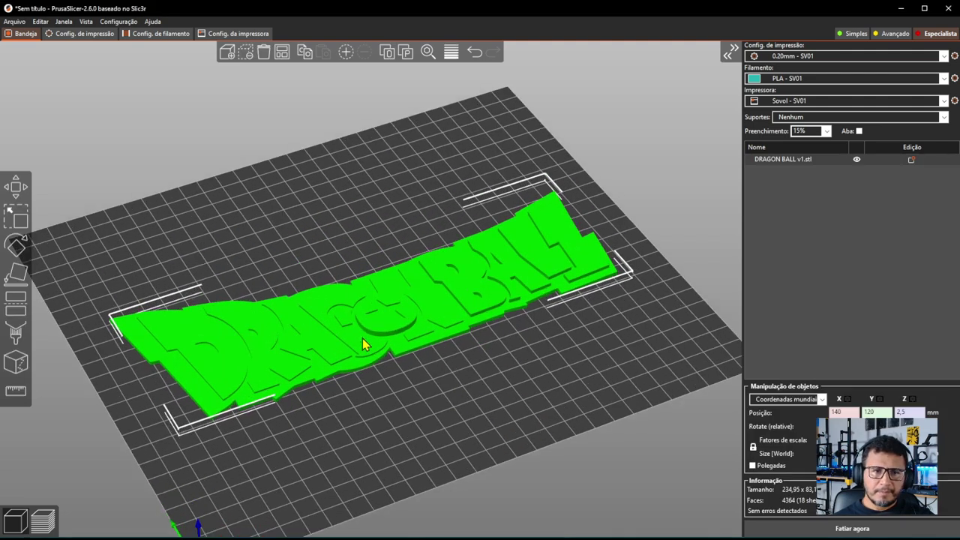
{"action": "left_click_drag", "start_coordinate": [608, 398], "coordinate": [600, 400]}
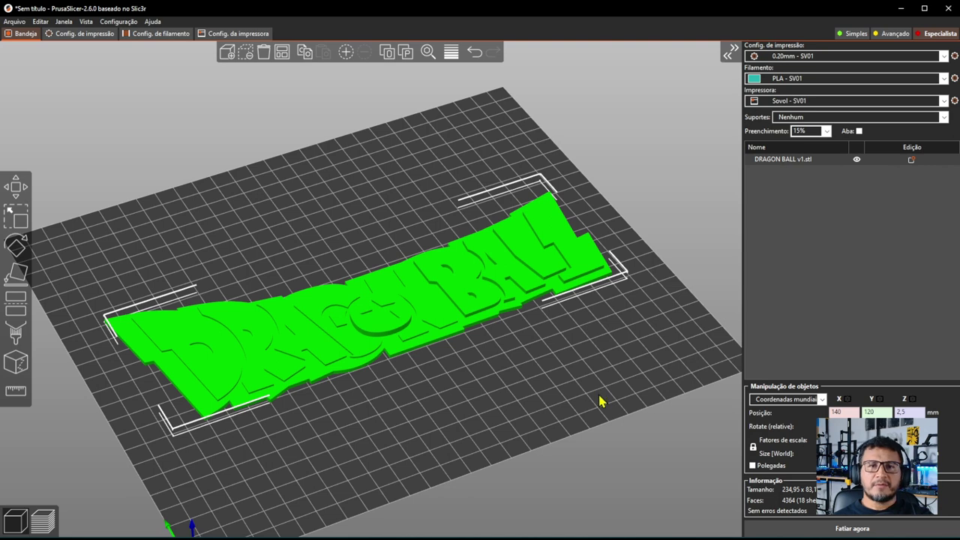
{"action": "left_click_drag", "start_coordinate": [584, 399], "coordinate": [562, 387]}
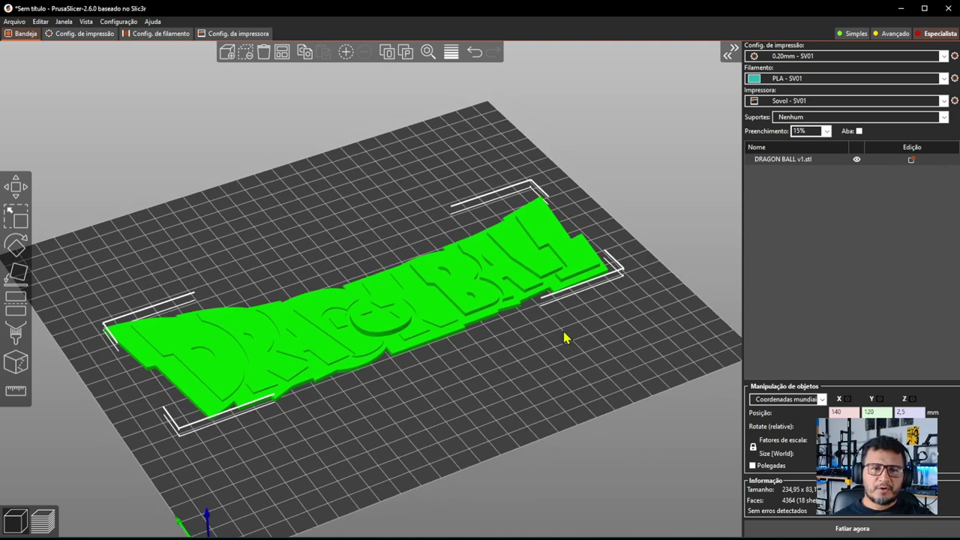
{"action": "left_click_drag", "start_coordinate": [575, 336], "coordinate": [572, 336]}
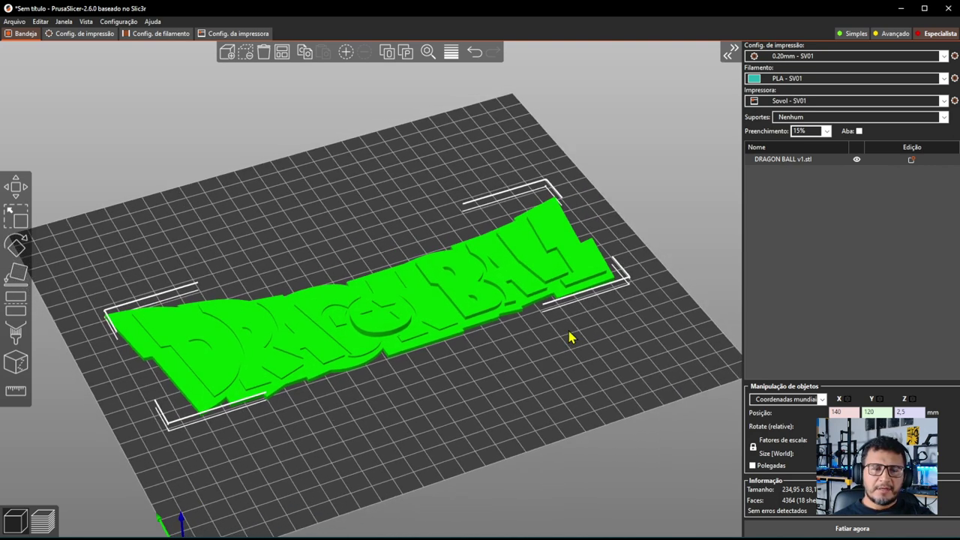
{"action": "left_click_drag", "start_coordinate": [627, 310], "coordinate": [583, 328]}
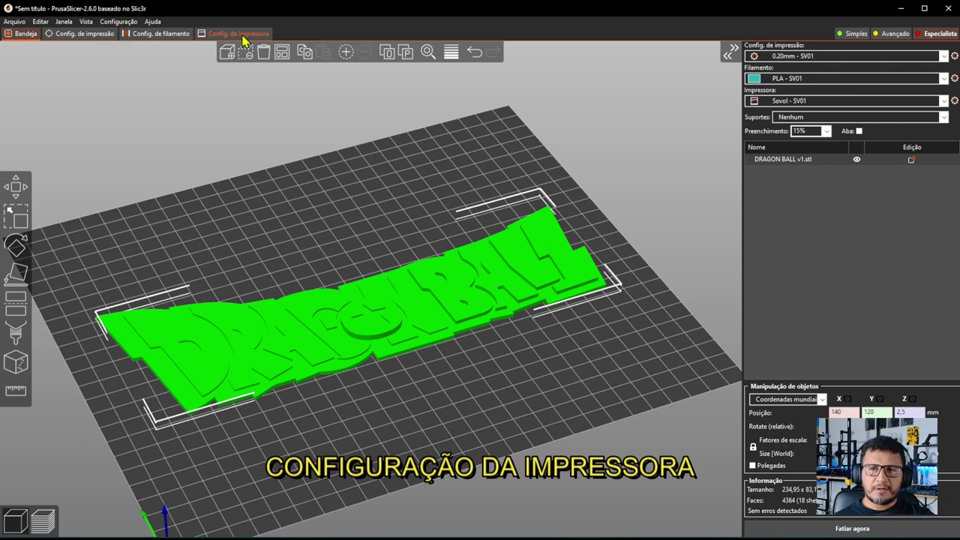
Step: Set the Sovol - SV01 printer to 4 extruders and enable the single-extruder multi-material option
{"action": "left_click", "coordinate": [240, 35]}
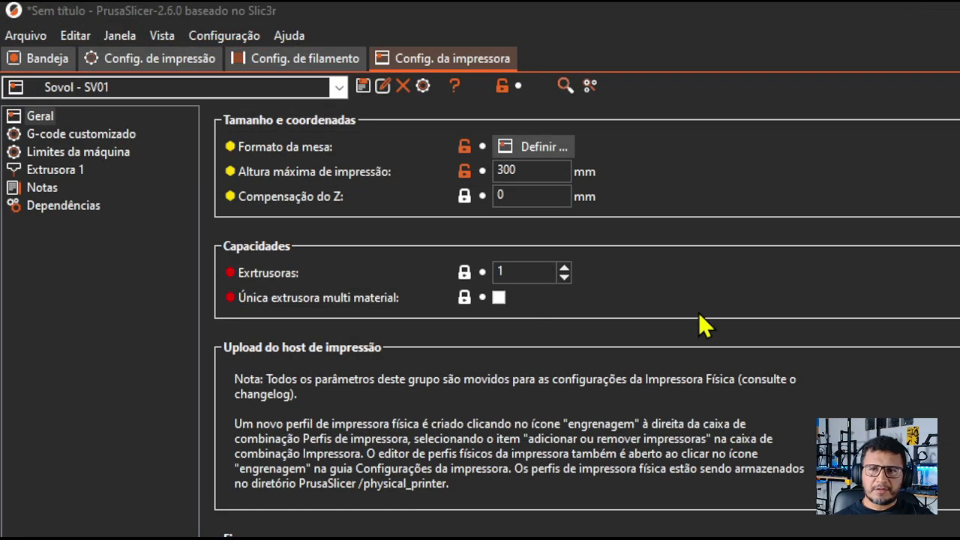
{"action": "left_click", "coordinate": [564, 267]}
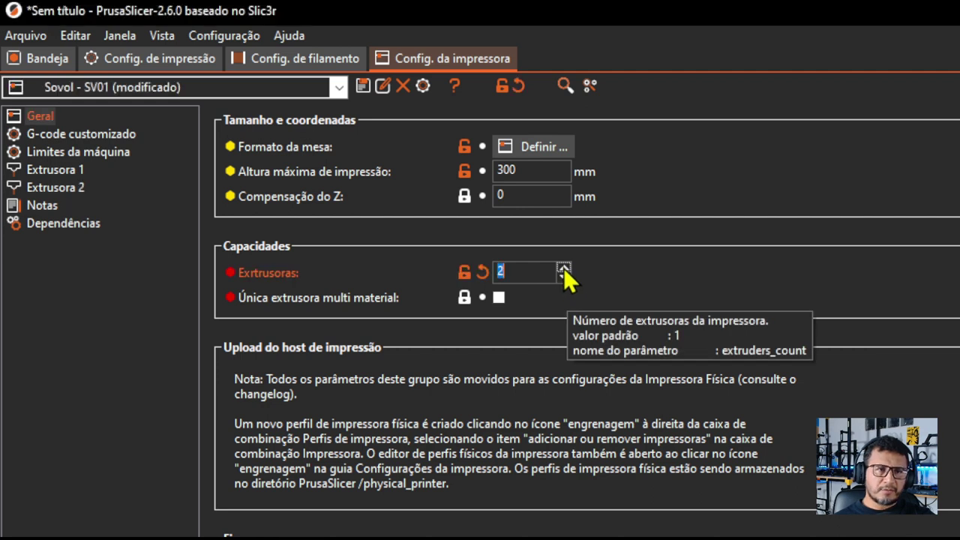
{"action": "left_click", "coordinate": [564, 268]}
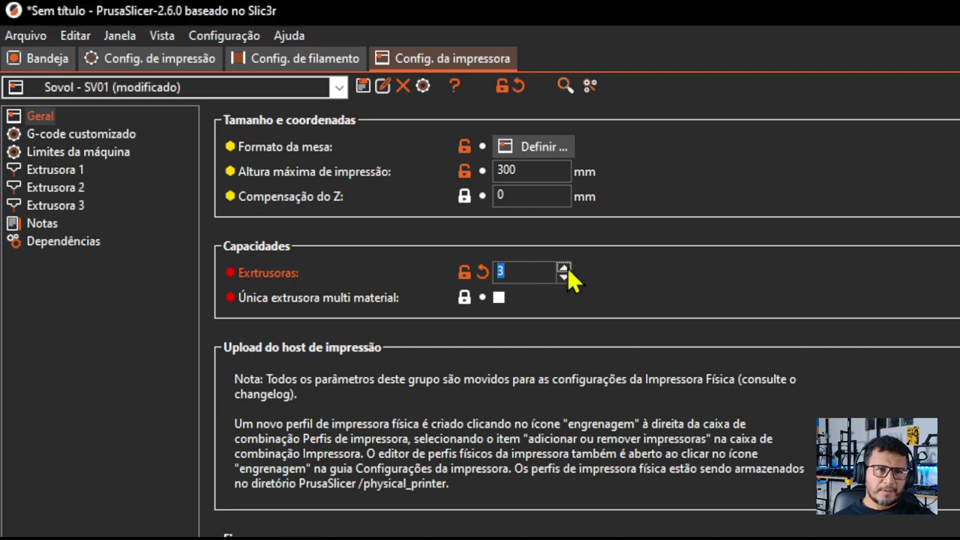
{"action": "left_click", "coordinate": [564, 269]}
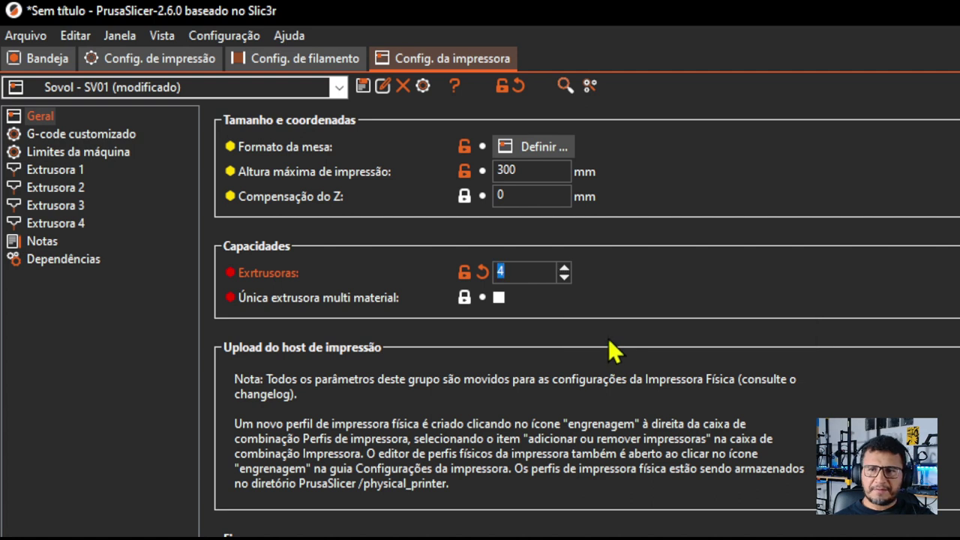
{"action": "left_click", "coordinate": [499, 297]}
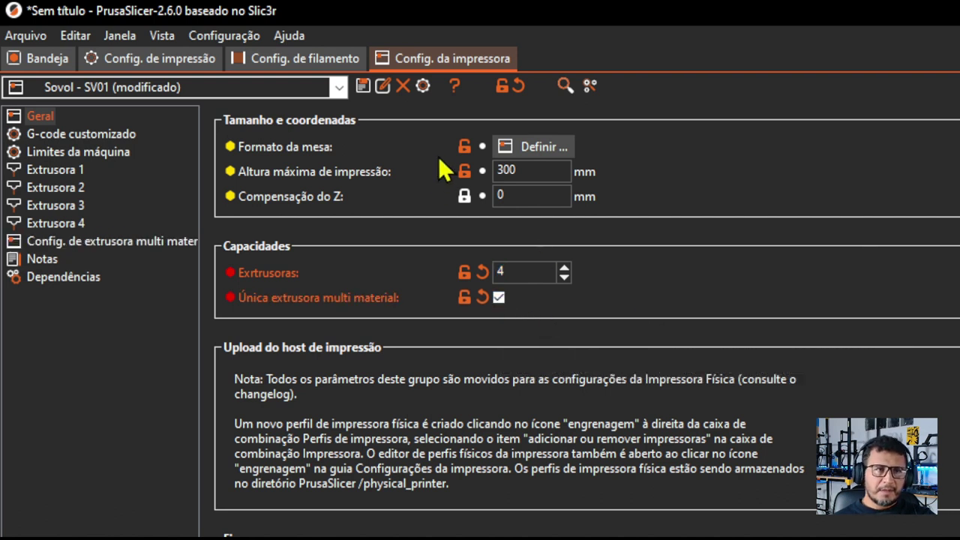
Step: Review the filament settings and extruder choices, plus the print profile's layer height, perimeters and top and bottom solid layers
{"action": "left_click", "coordinate": [290, 57]}
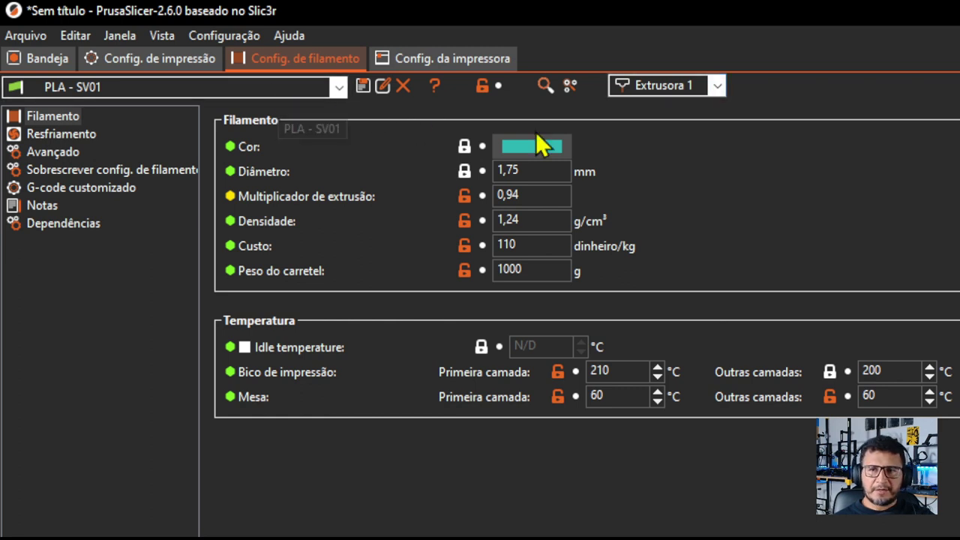
{"action": "left_click", "coordinate": [716, 86]}
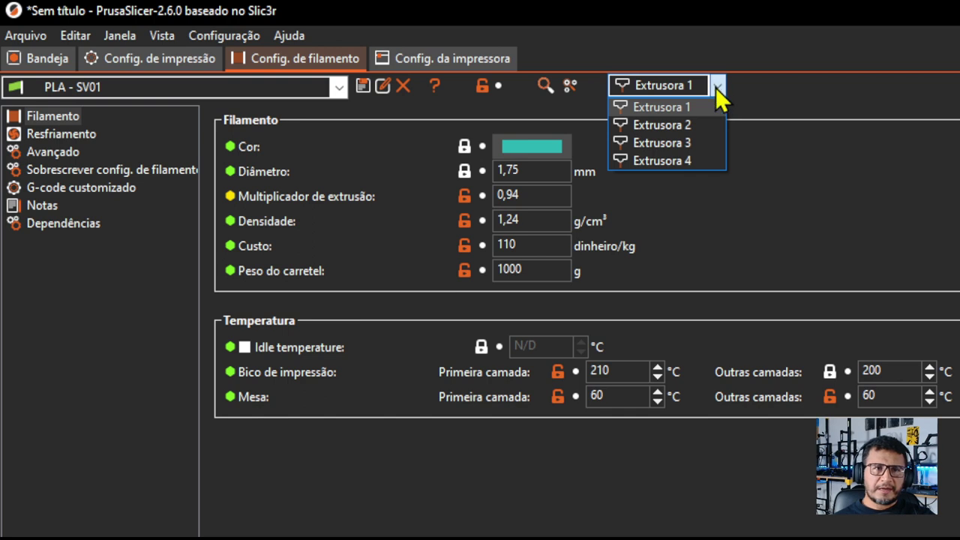
{"action": "left_click", "coordinate": [724, 528]}
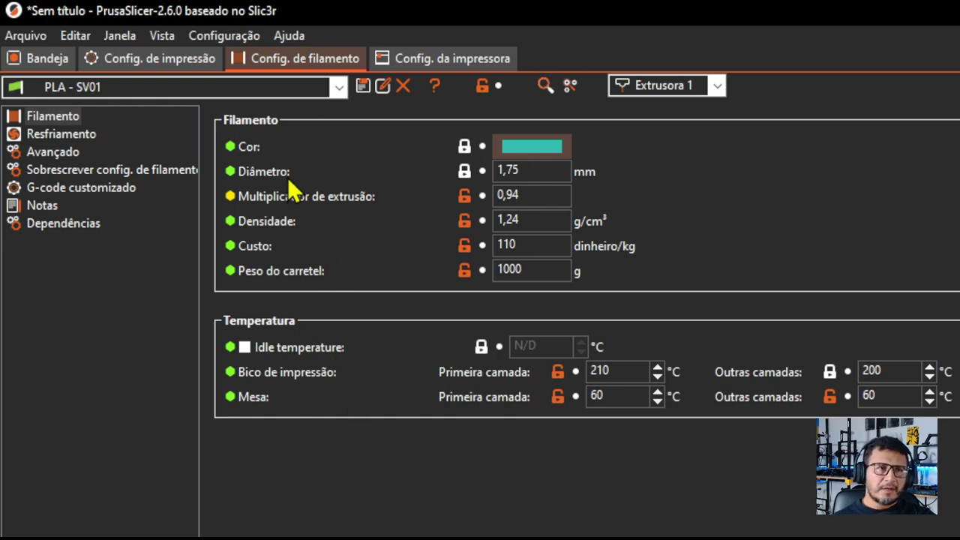
{"action": "left_click", "coordinate": [169, 69]}
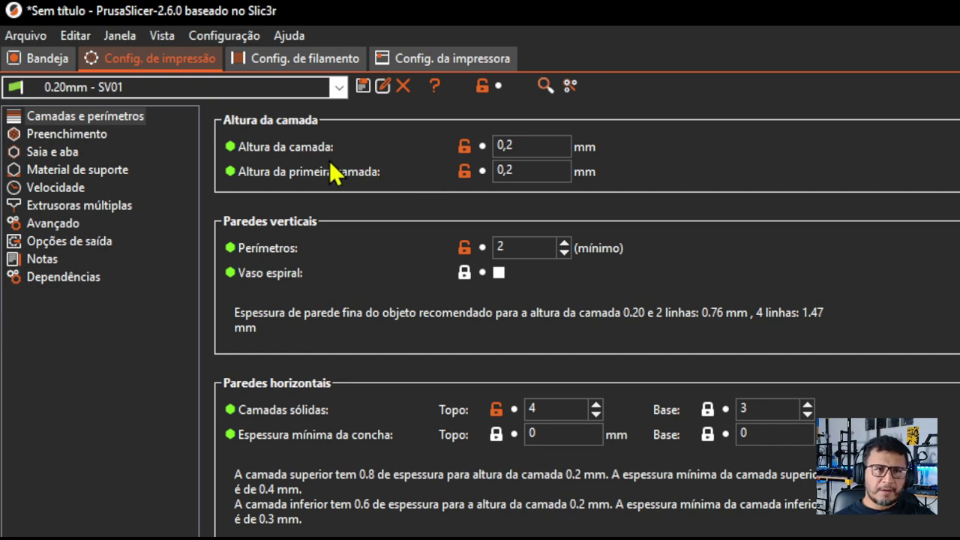
{"action": "mouse_move", "coordinate": [522, 143]}
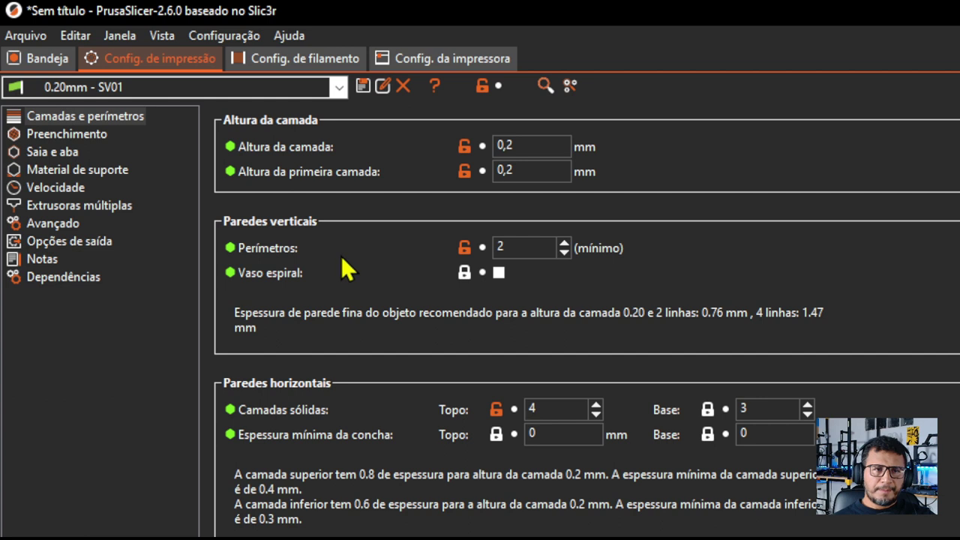
{"action": "mouse_move", "coordinate": [542, 251]}
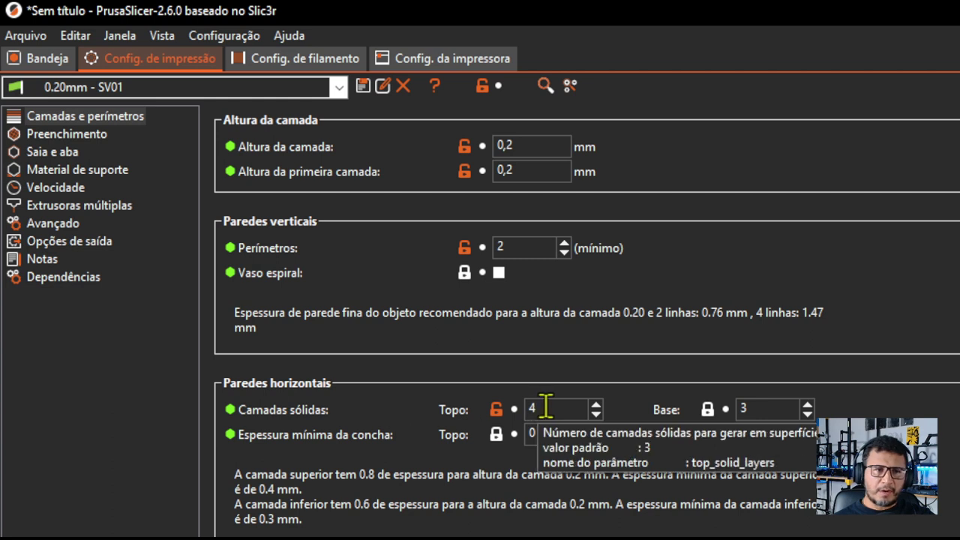
{"action": "mouse_move", "coordinate": [703, 417]}
{"action": "mouse_move", "coordinate": [770, 409]}
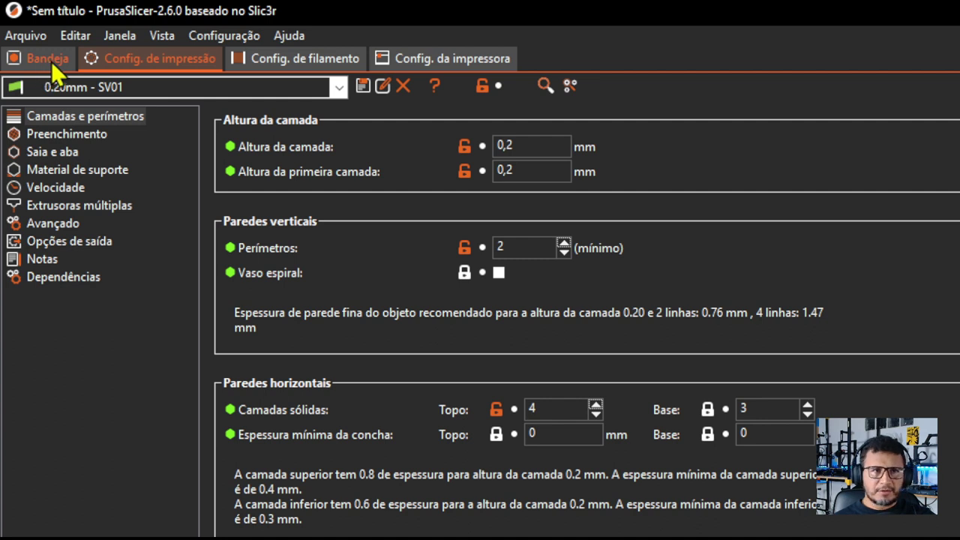
Step: Set the first extruder's filament colour to dark grey (RGB 36, 36, 36) and the second's to yellow
{"action": "left_click", "coordinate": [48, 59]}
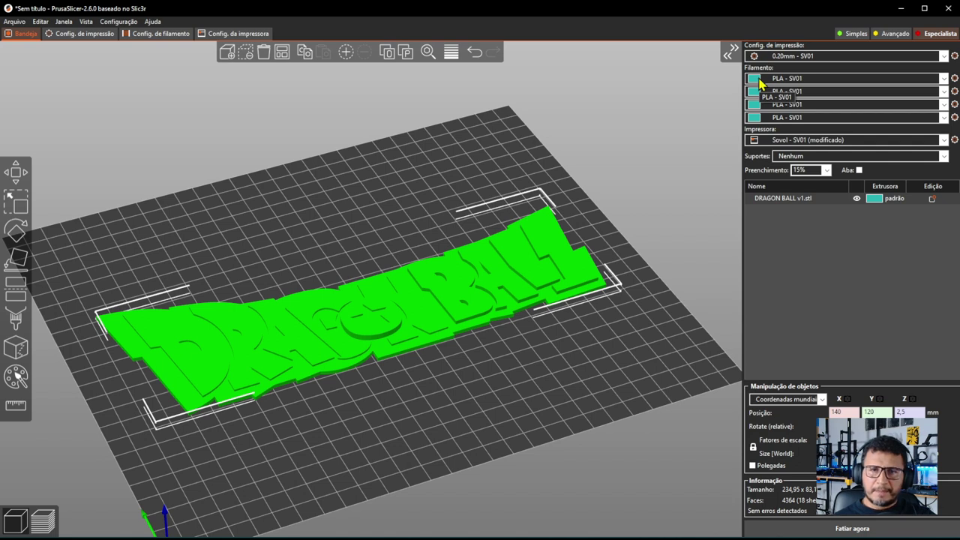
{"action": "left_click", "coordinate": [756, 80]}
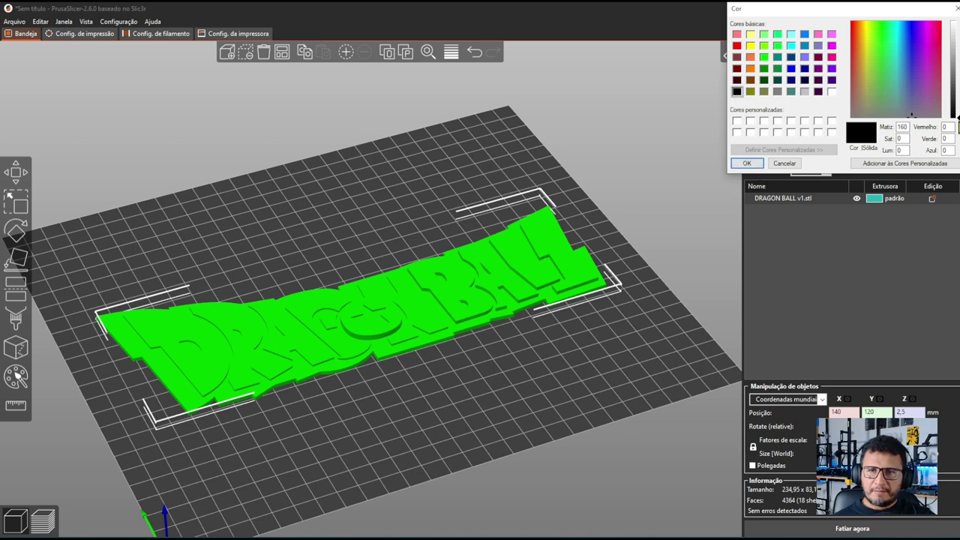
{"action": "left_click_drag", "start_coordinate": [958, 116], "coordinate": [957, 107]}
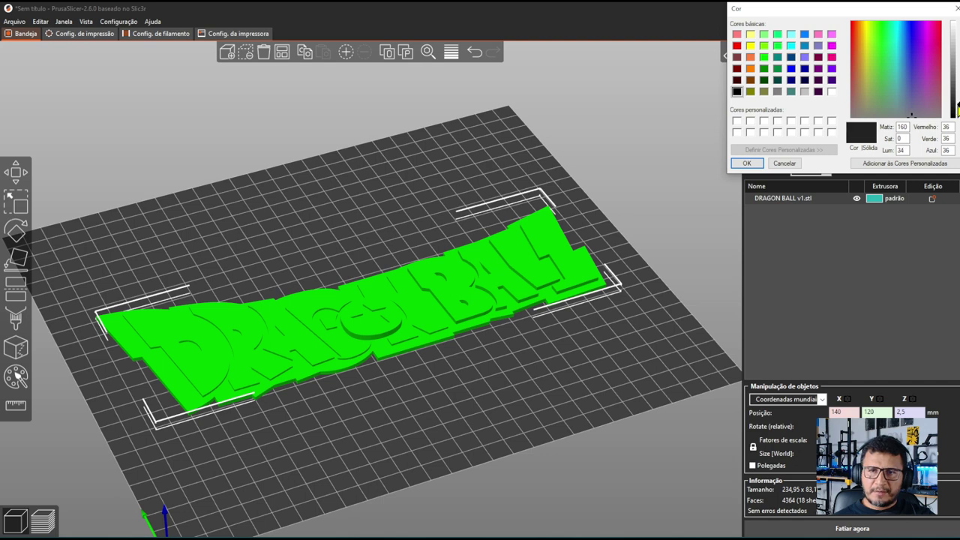
{"action": "left_click", "coordinate": [746, 165]}
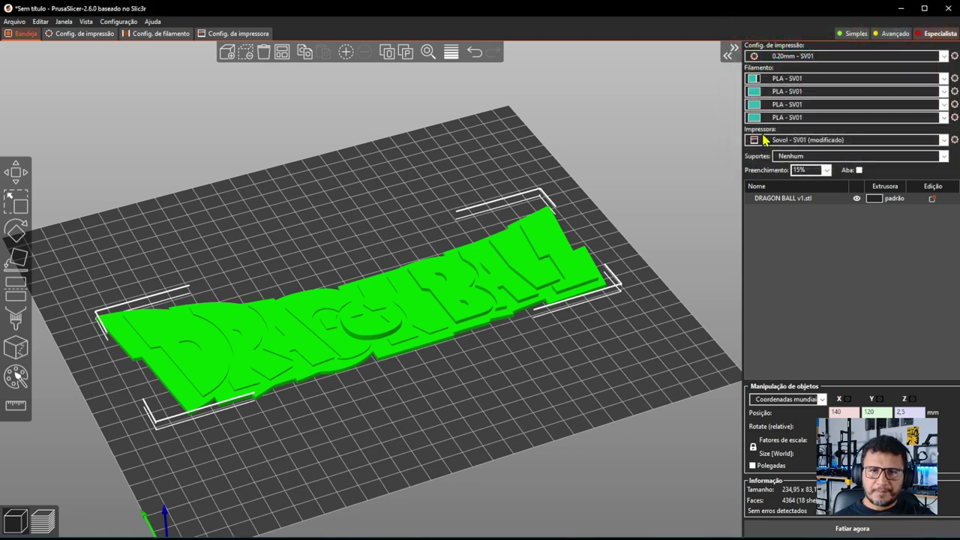
{"action": "left_click", "coordinate": [753, 92]}
{"action": "left_click", "coordinate": [751, 49]}
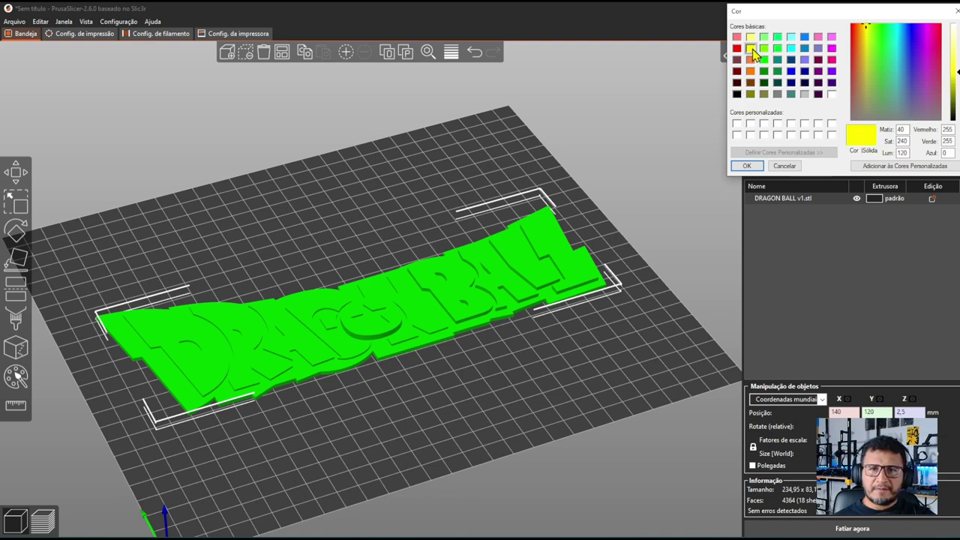
{"action": "left_click", "coordinate": [747, 165]}
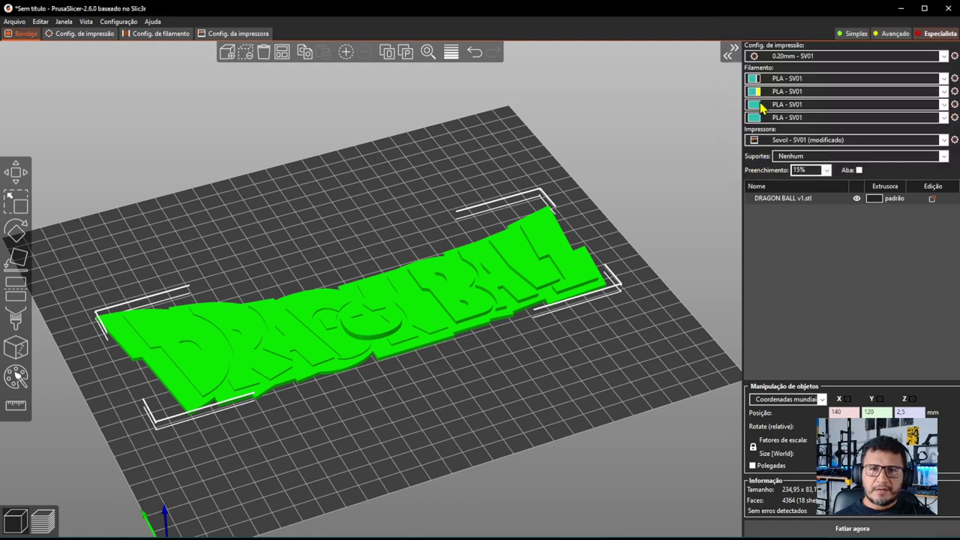
Step: Set the third extruder's filament colour to red and the fourth's to orange
{"action": "left_click", "coordinate": [755, 105]}
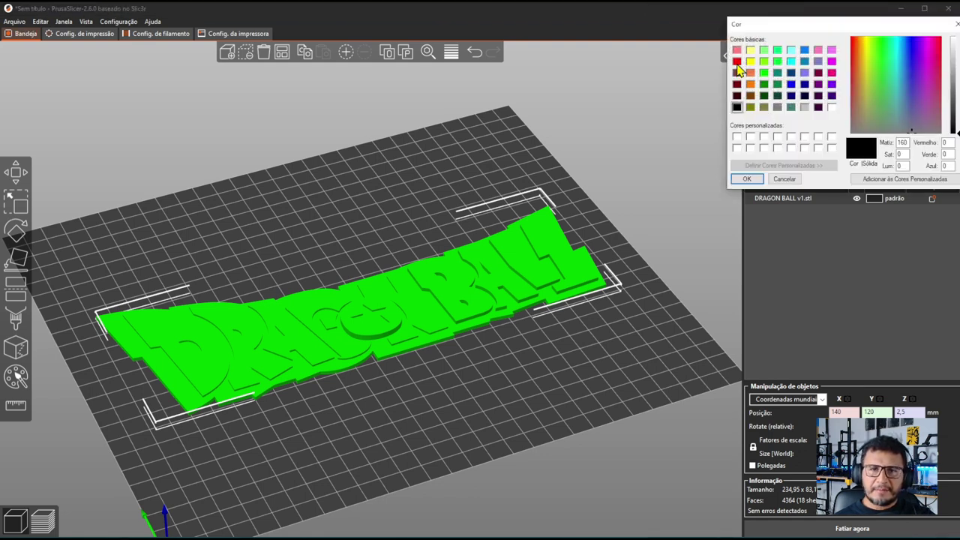
{"action": "left_click", "coordinate": [737, 63]}
{"action": "left_click", "coordinate": [746, 178]}
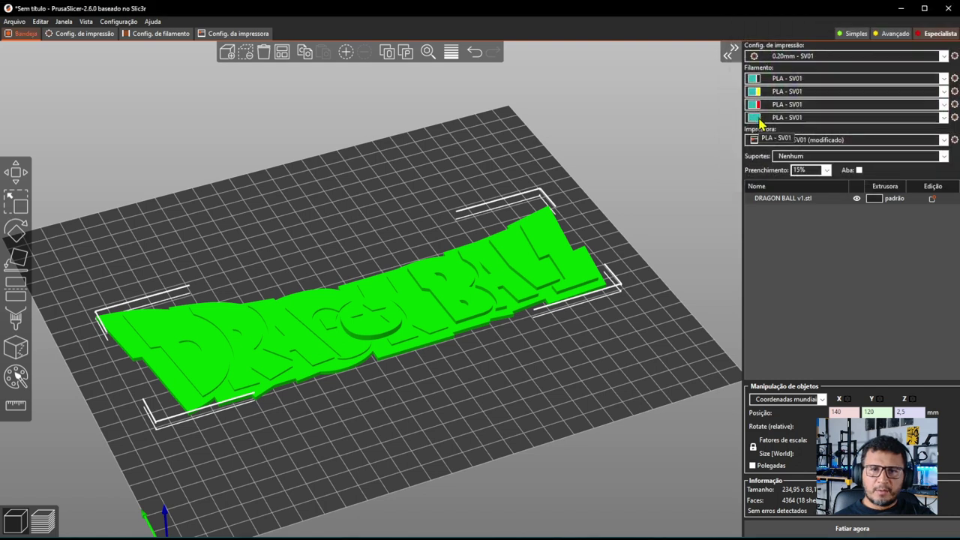
{"action": "left_click", "coordinate": [755, 118]}
{"action": "left_click", "coordinate": [749, 97]}
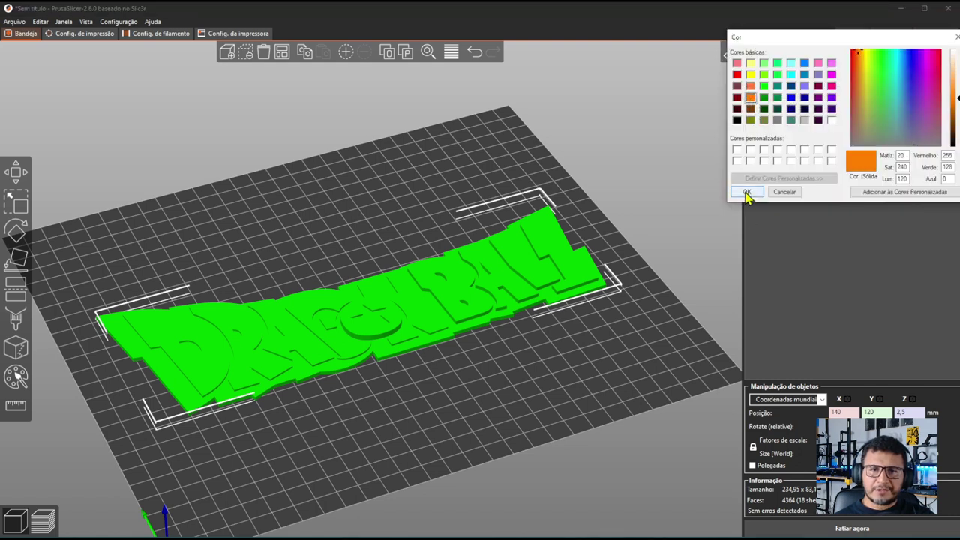
{"action": "left_click", "coordinate": [746, 192]}
{"action": "left_click_drag", "start_coordinate": [672, 236], "coordinate": [662, 238]}
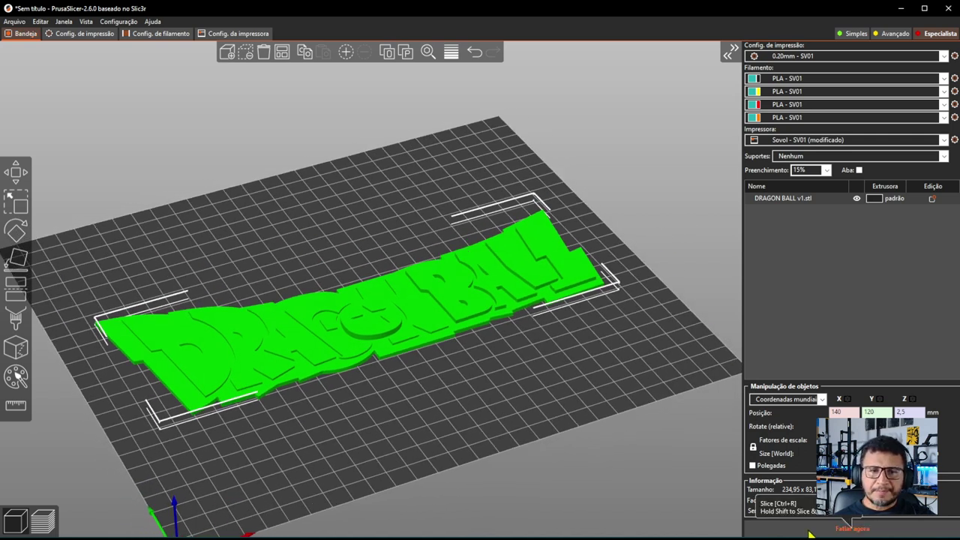
Step: Slice the DRAGON BALL model and apply the suggested automatic colour changes for logos
{"action": "left_click", "coordinate": [851, 528]}
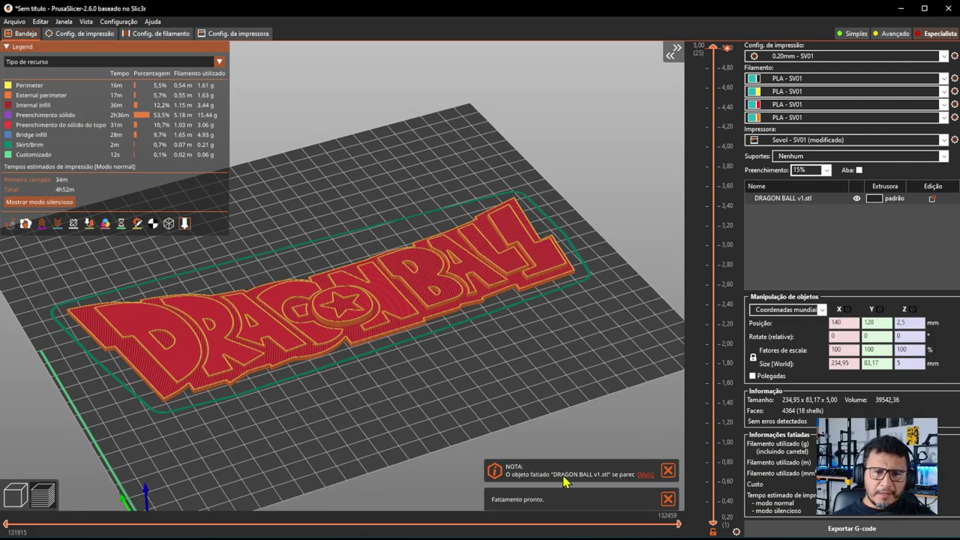
{"action": "left_click", "coordinate": [648, 477]}
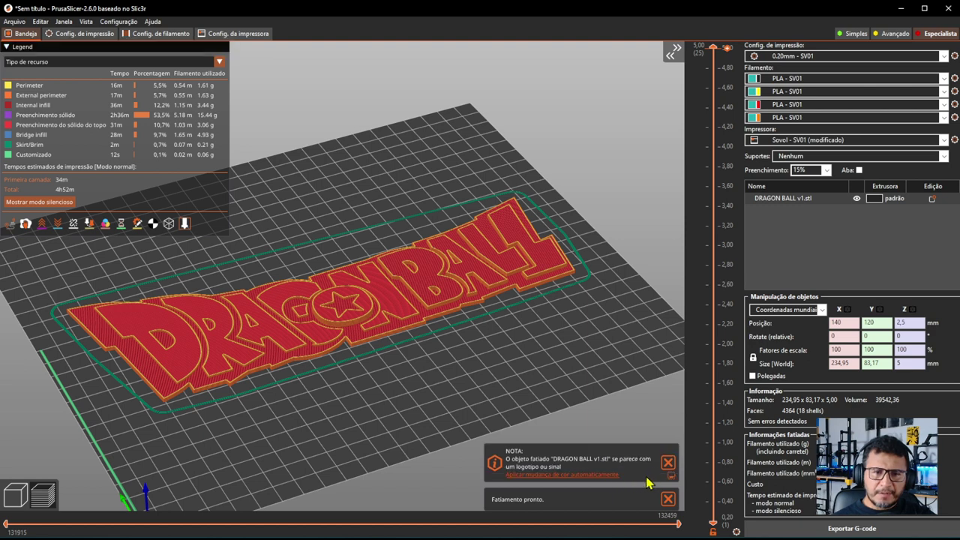
{"action": "left_click", "coordinate": [586, 476]}
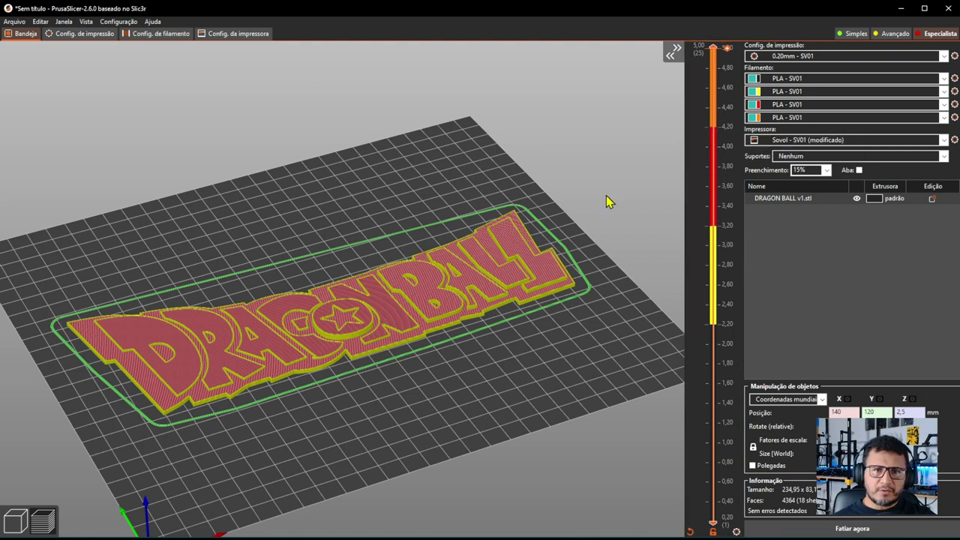
Step: Slice the DRAGON BALL logo and display its preview by print colour (Impressão colorida)
{"action": "left_click", "coordinate": [847, 529]}
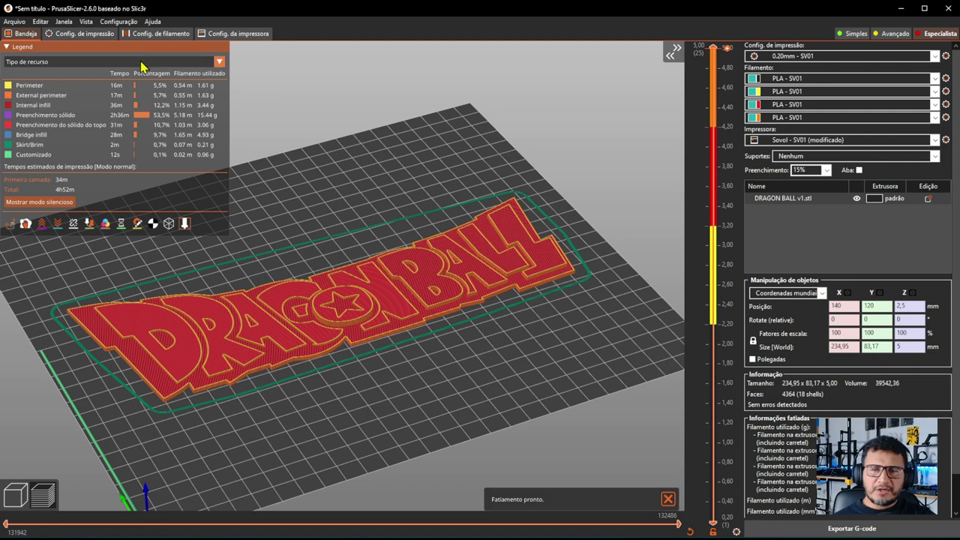
{"action": "left_click", "coordinate": [143, 63]}
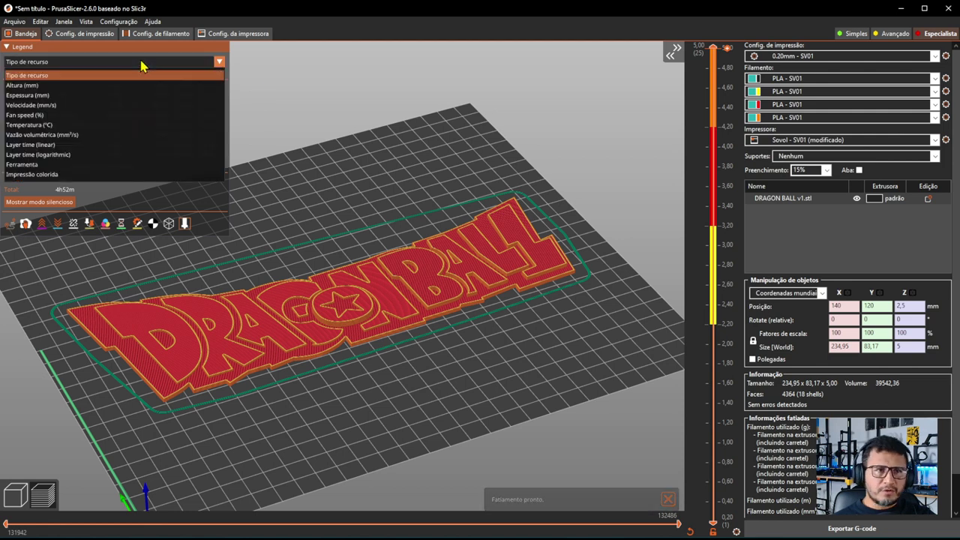
{"action": "left_click", "coordinate": [61, 174]}
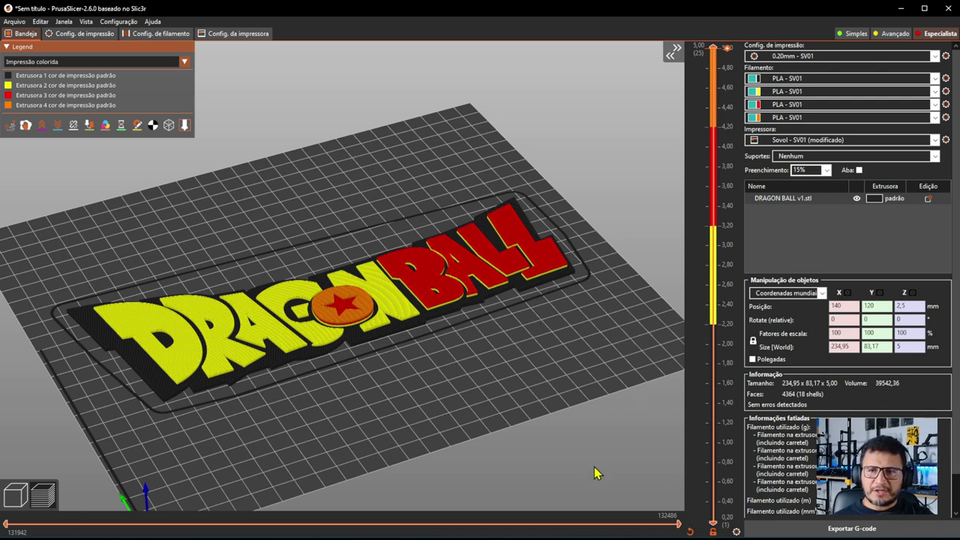
Step: Review the automatic colour change option for the layers and the logo's coloured preview
{"action": "left_click", "coordinate": [737, 531]}
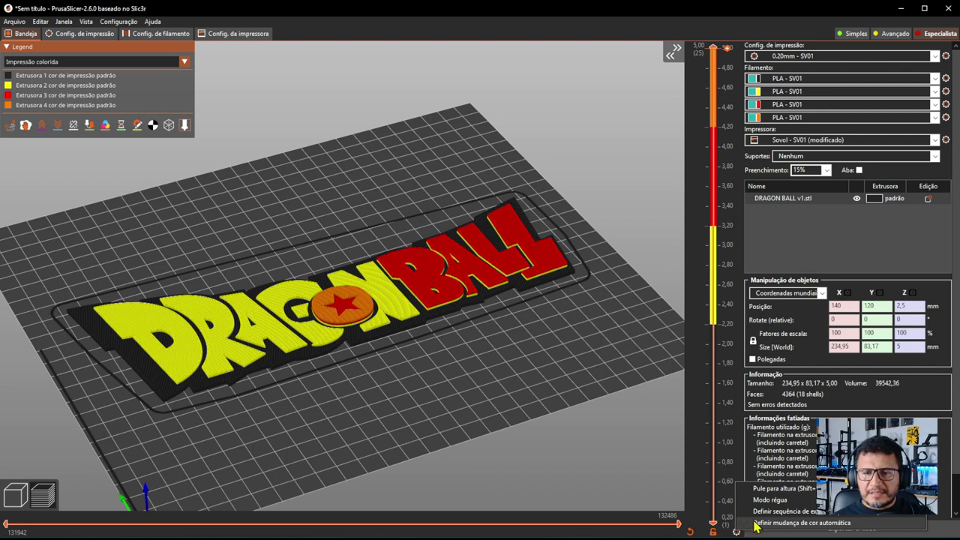
{"action": "left_click", "coordinate": [755, 524]}
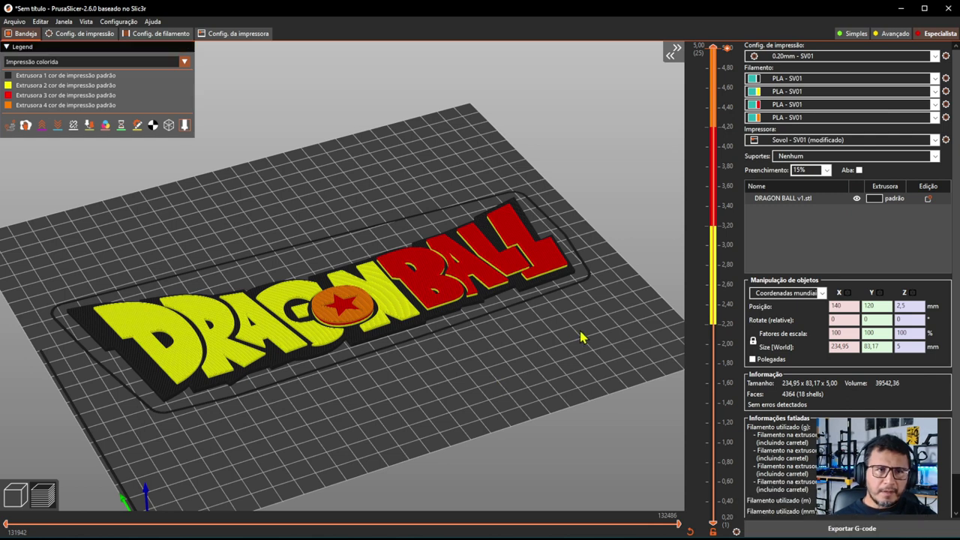
{"action": "left_click_drag", "start_coordinate": [514, 345], "coordinate": [514, 347]}
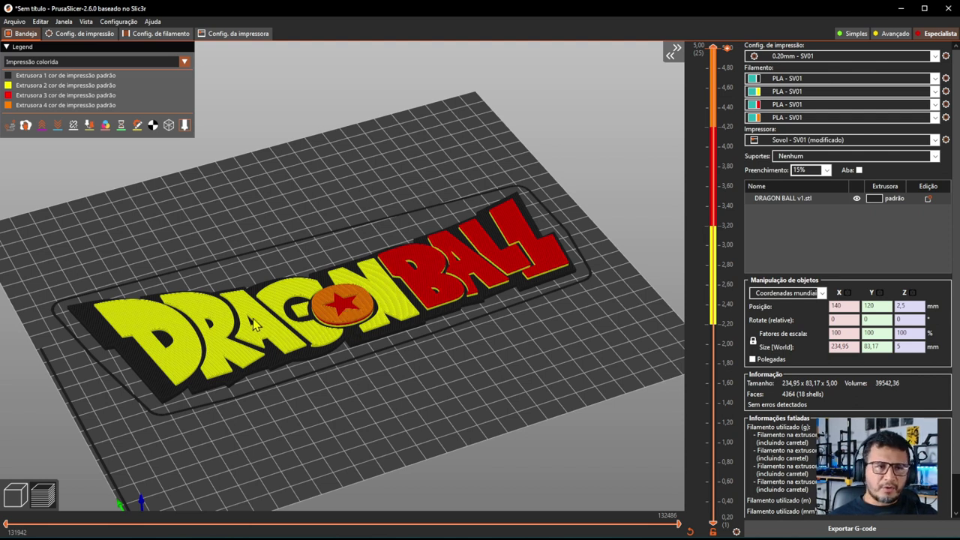
Step: Enable the wipe tower in the print profile's multiple-extruder settings, leaving ooze prevention disabled
{"action": "left_click", "coordinate": [87, 36]}
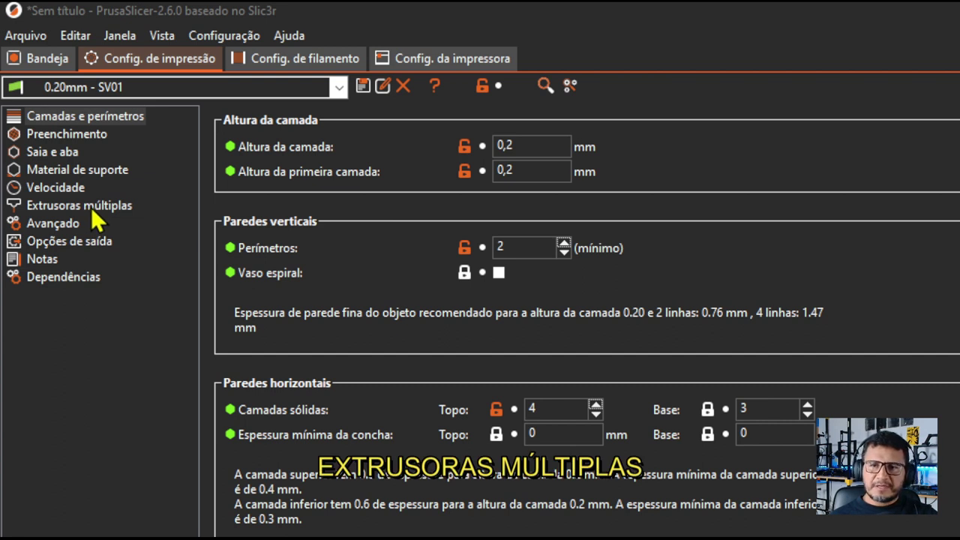
{"action": "left_click", "coordinate": [91, 207]}
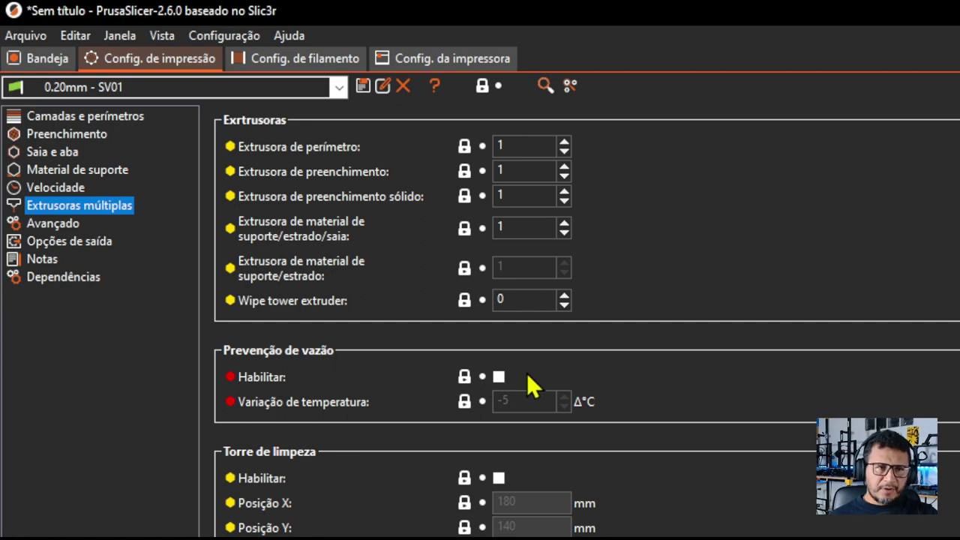
{"action": "left_click", "coordinate": [499, 375]}
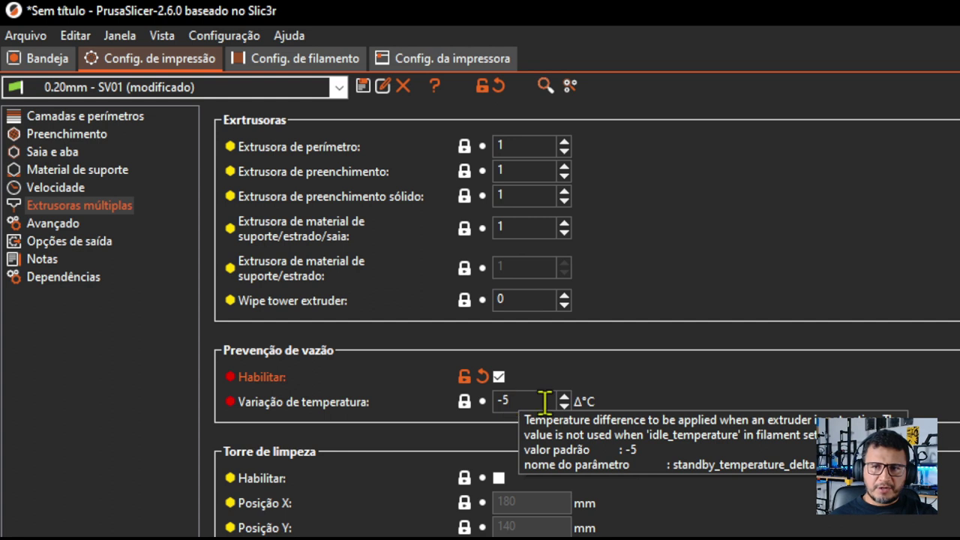
{"action": "left_click", "coordinate": [499, 376]}
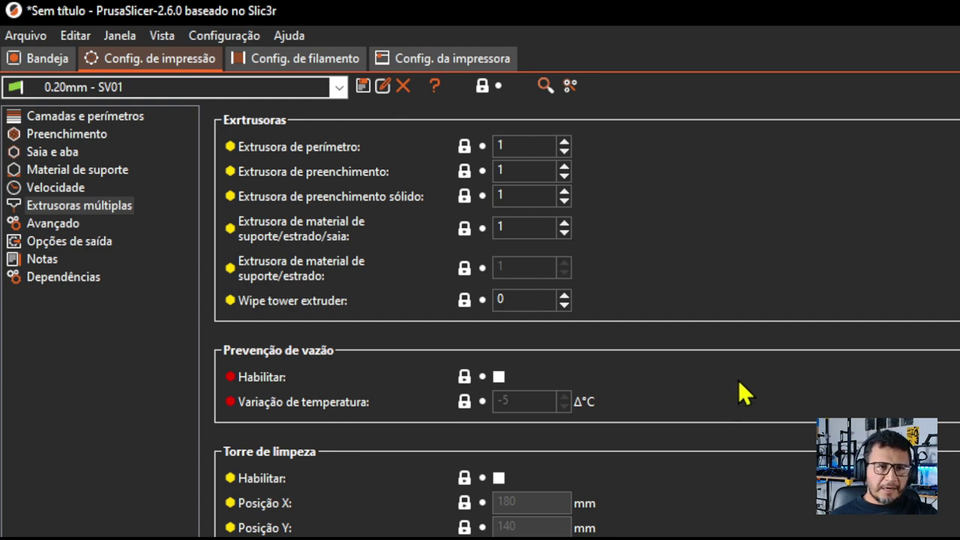
{"action": "left_click", "coordinate": [498, 478]}
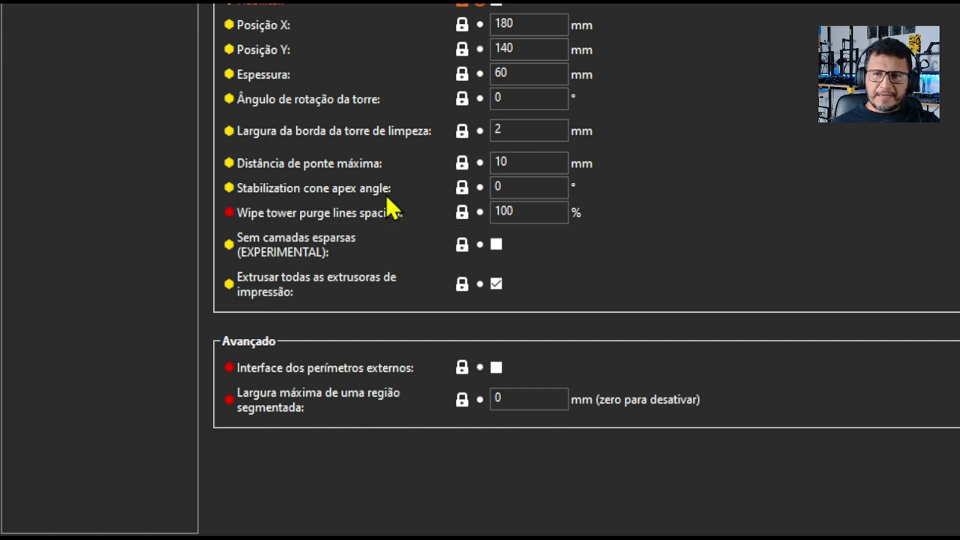
{"action": "mouse_move", "coordinate": [510, 186]}
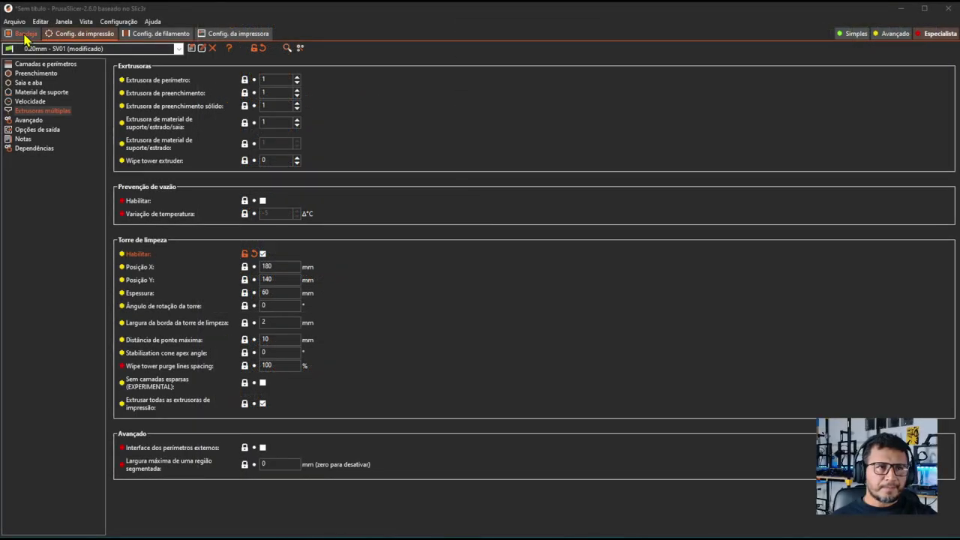
Step: Read the full wipe tower error and enable relative E distances in the printer's general settings
{"action": "left_click", "coordinate": [26, 35]}
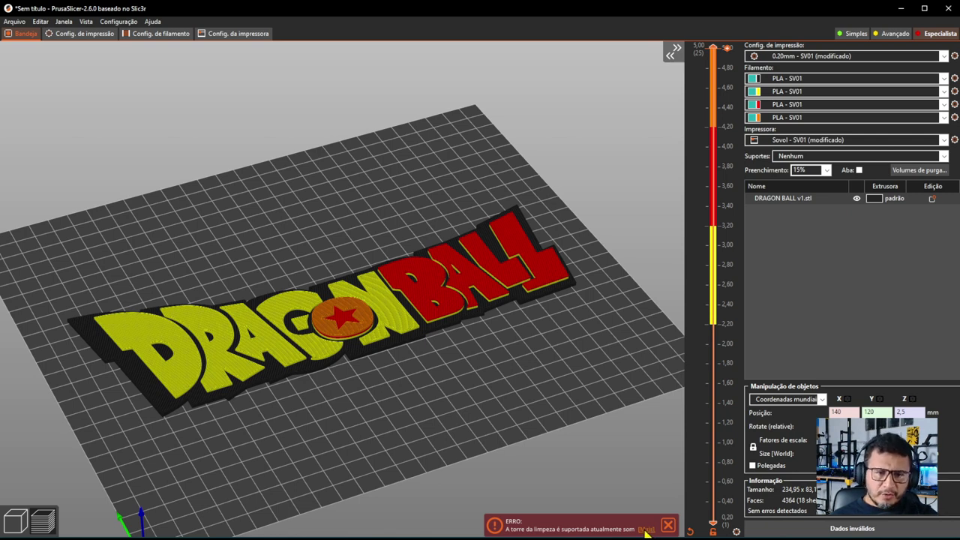
{"action": "left_click", "coordinate": [645, 530]}
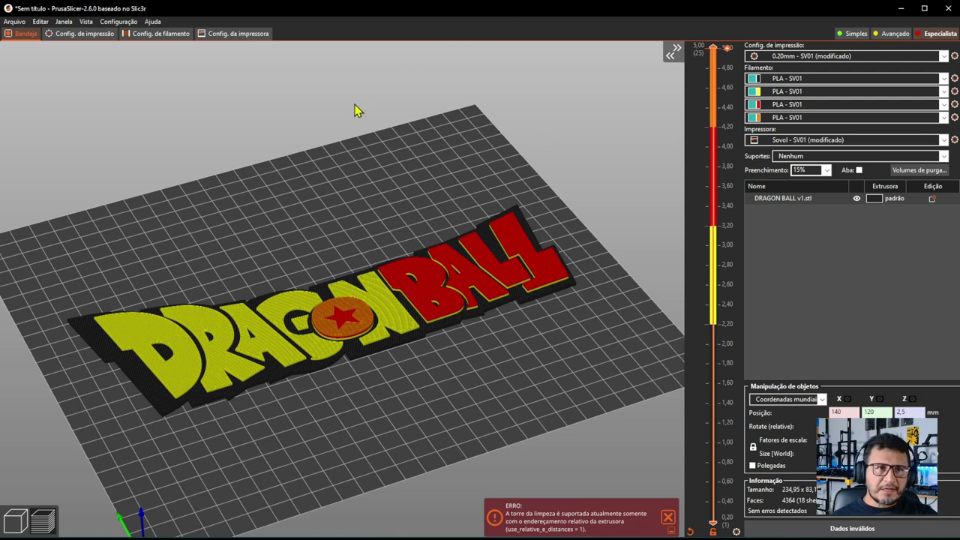
{"action": "left_click", "coordinate": [233, 38]}
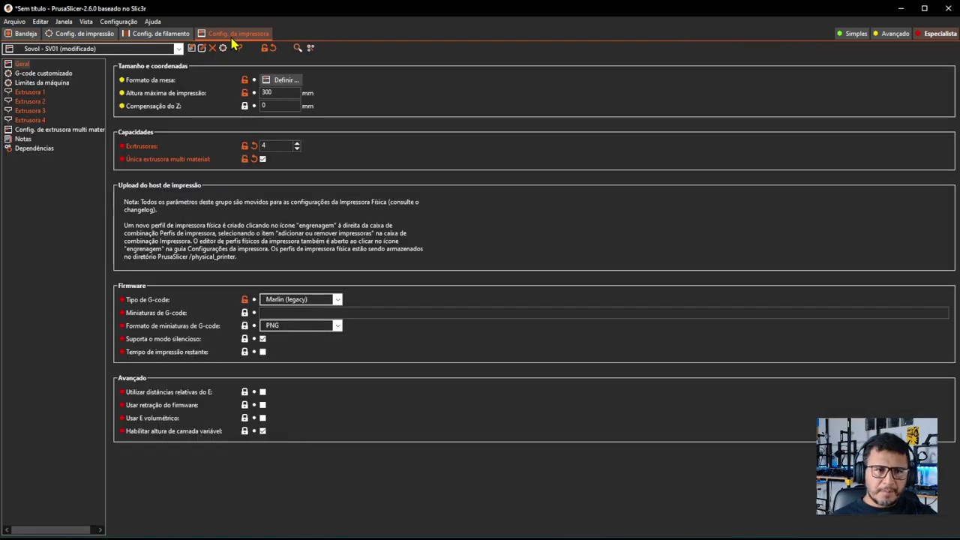
{"action": "mouse_move", "coordinate": [170, 402]}
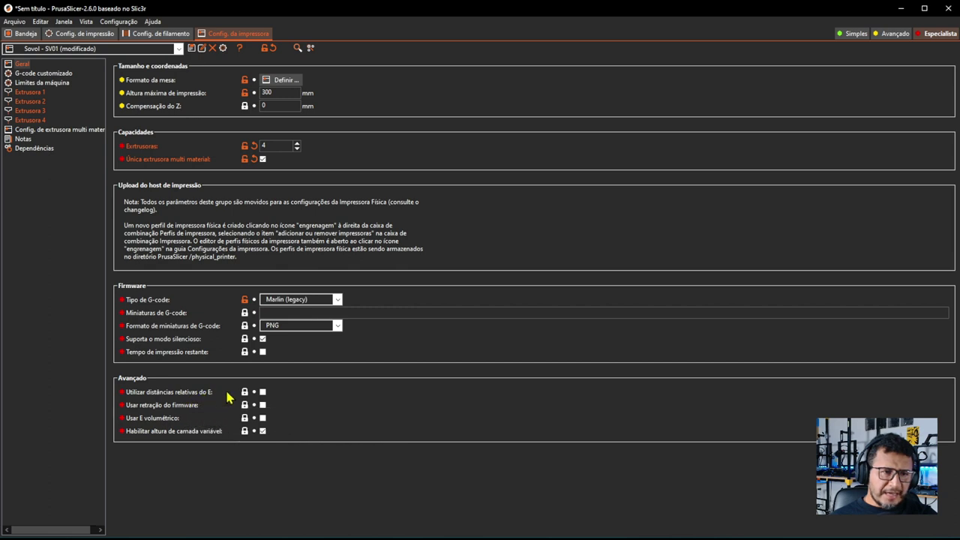
{"action": "left_click", "coordinate": [262, 392]}
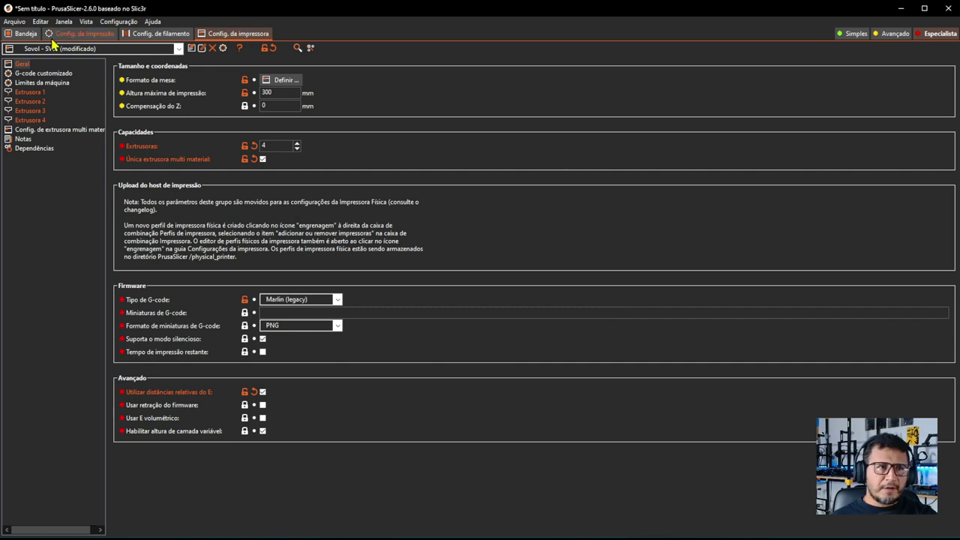
Step: Copy the G92 E0 line from the printer's start G-code into its before-layer-change G-code
{"action": "left_click", "coordinate": [26, 36]}
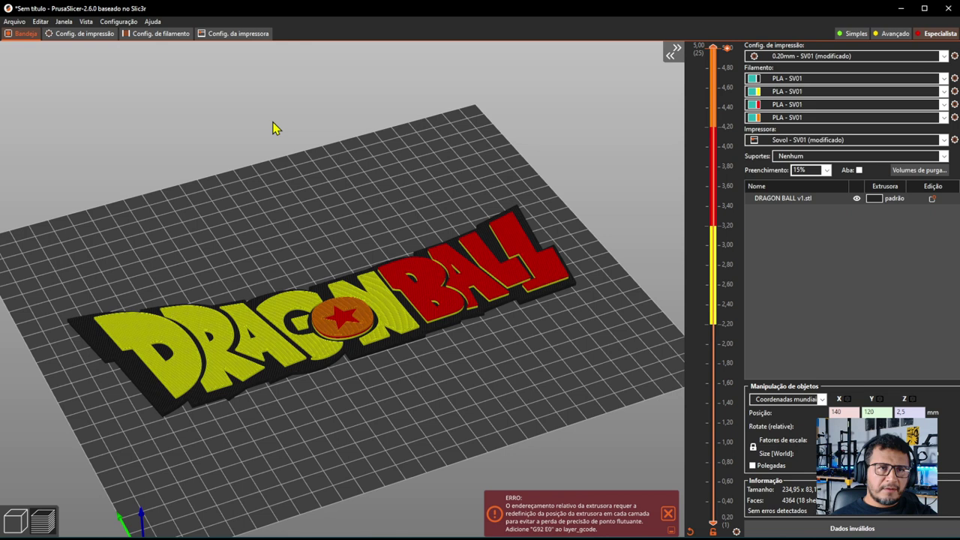
{"action": "left_click", "coordinate": [236, 36]}
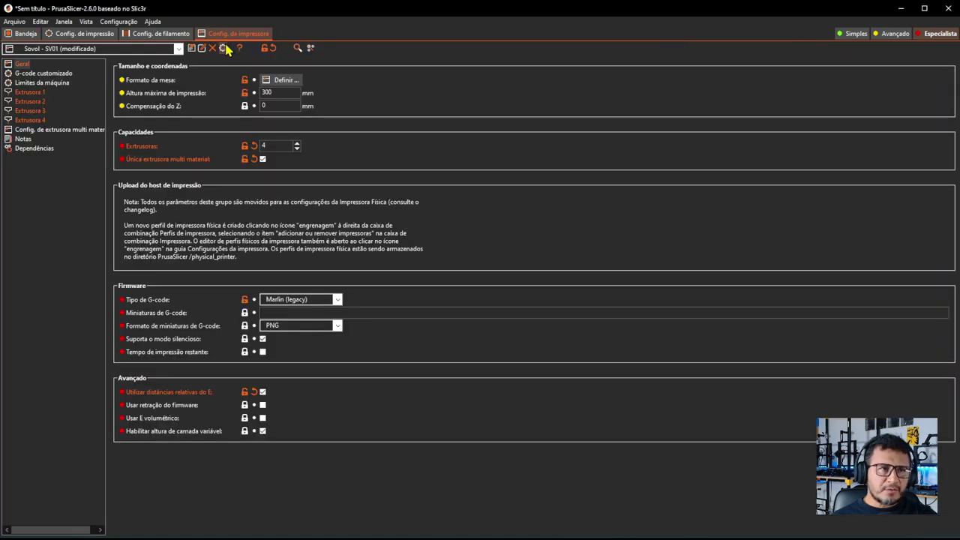
{"action": "left_click", "coordinate": [54, 74]}
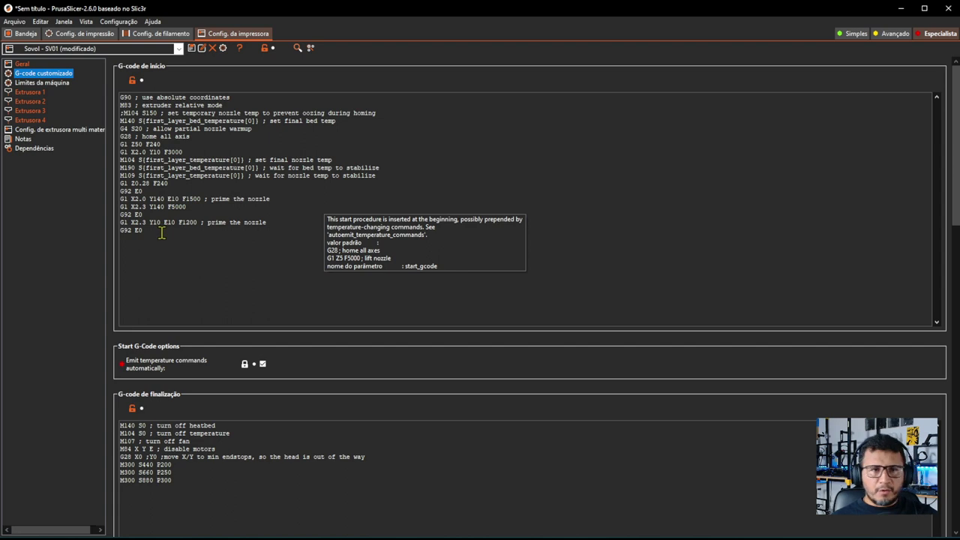
{"action": "left_click_drag", "start_coordinate": [148, 230], "coordinate": [116, 230]}
{"action": "key", "text": "ctrl+c"}
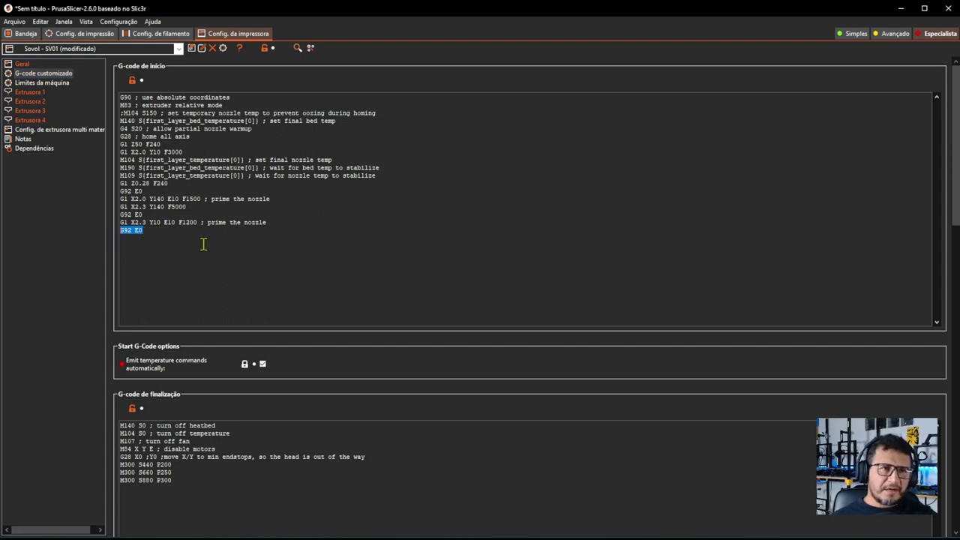
{"action": "scroll", "coordinate": [957, 277], "scroll_direction": "down", "scroll_amount": 5}
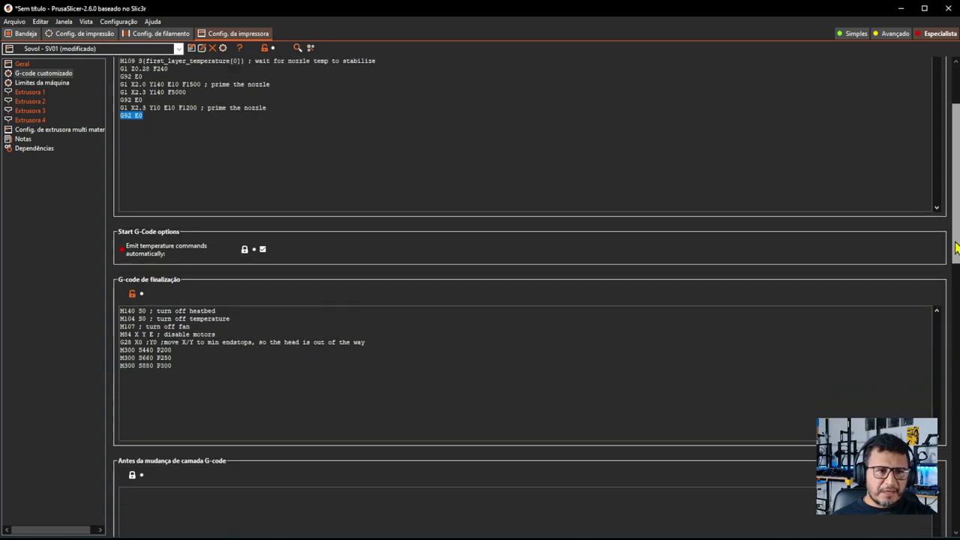
{"action": "scroll", "coordinate": [957, 277], "scroll_direction": "down", "scroll_amount": 3}
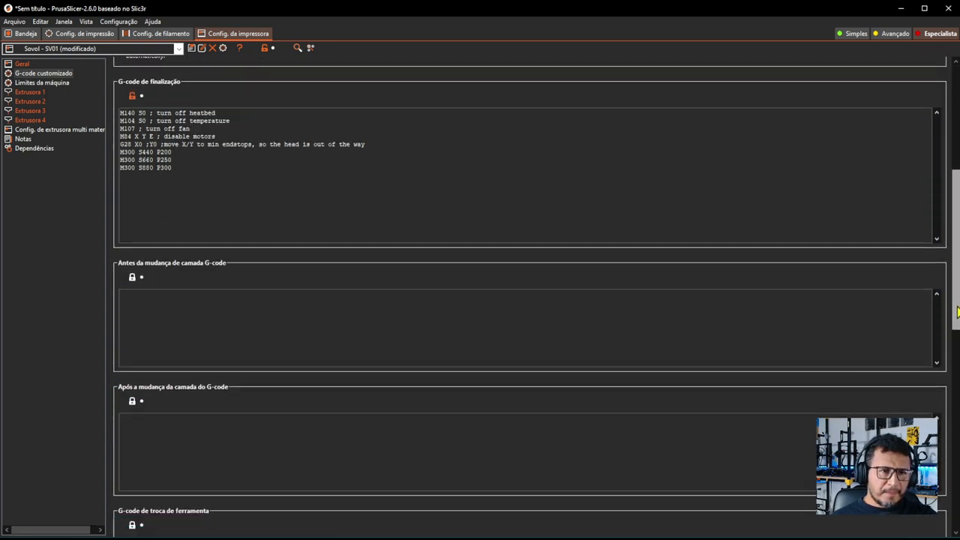
{"action": "left_click", "coordinate": [139, 304]}
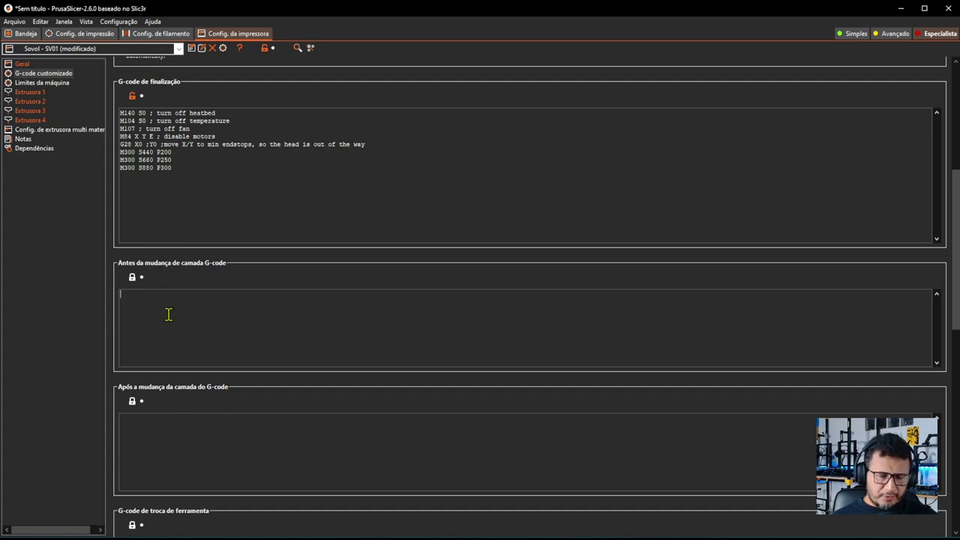
{"action": "key", "text": "ctrl+v"}
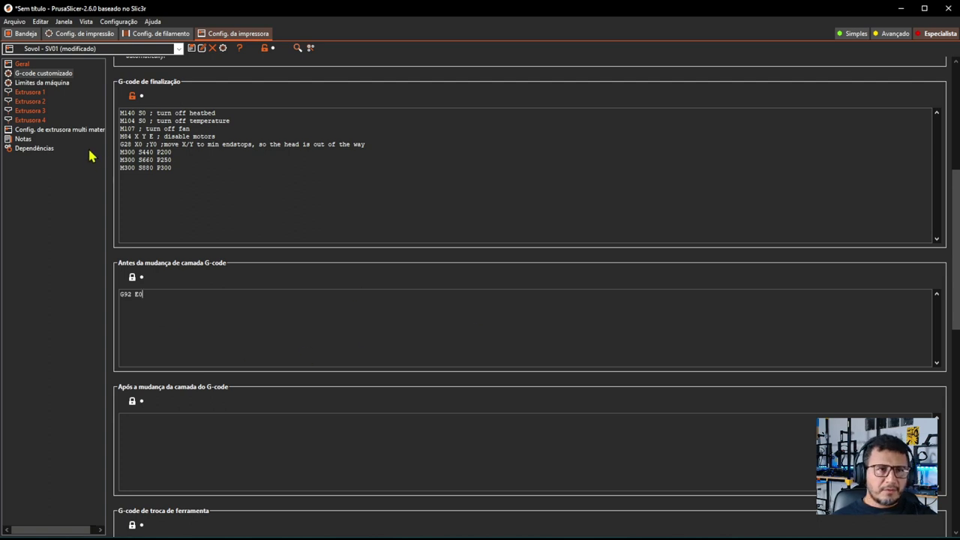
{"action": "scroll", "coordinate": [954, 240], "scroll_direction": "up", "scroll_amount": 5}
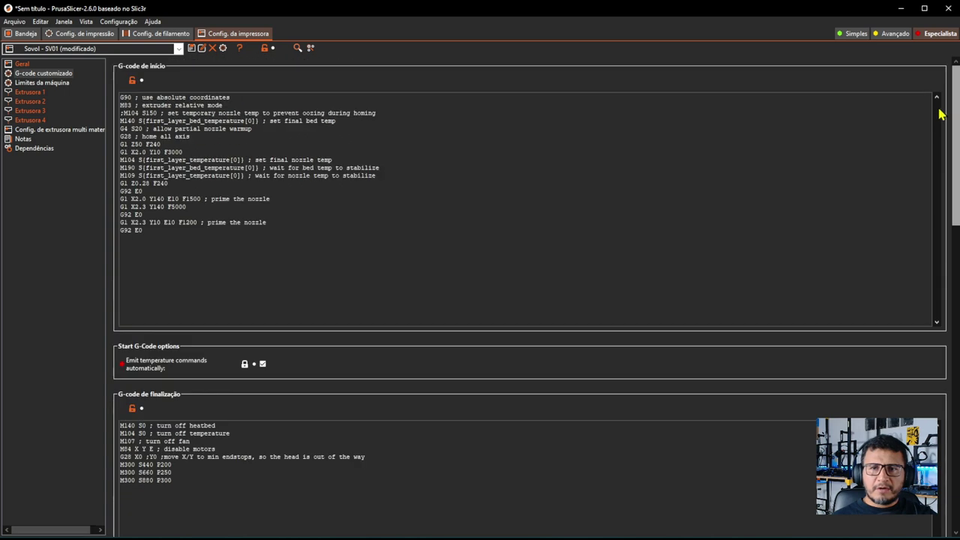
Step: Slice the logo with the wipe tower and inspect the tower and the priming lines along the bed's front edge
{"action": "left_click", "coordinate": [24, 34]}
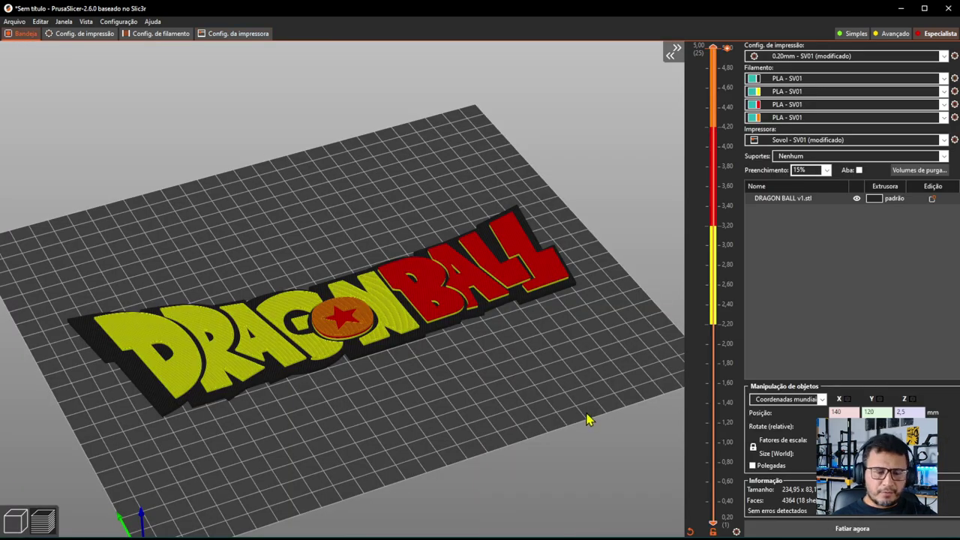
{"action": "left_click", "coordinate": [817, 534]}
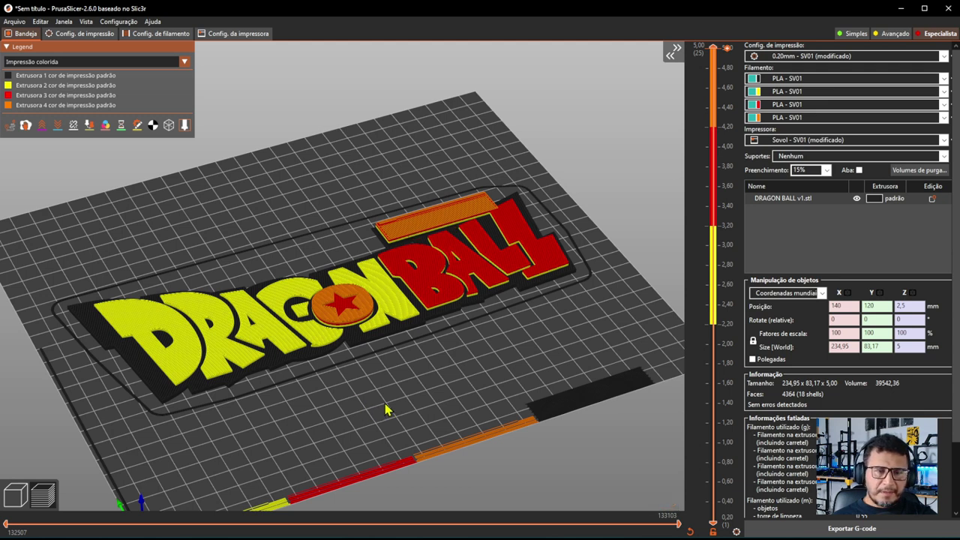
{"action": "middle_click_drag", "start_coordinate": [385, 404], "coordinate": [375, 356]}
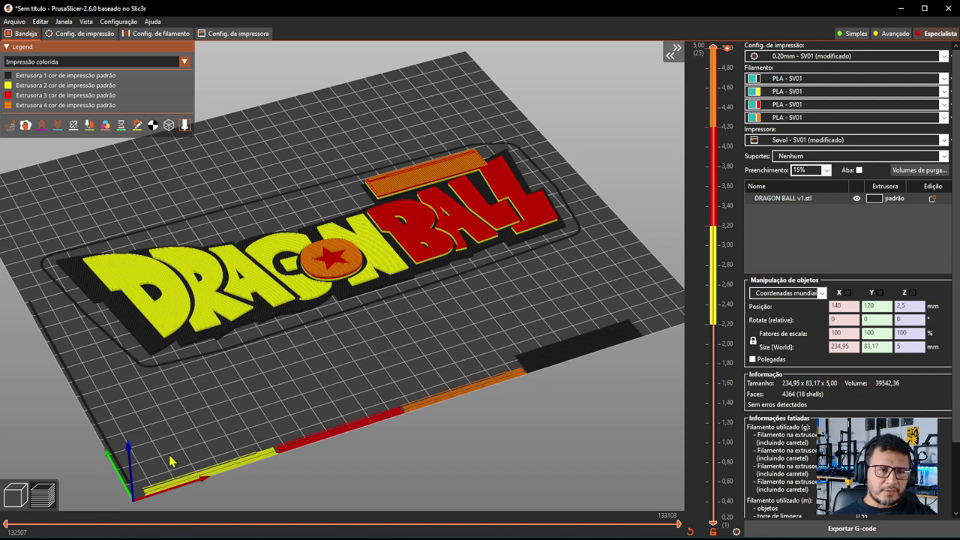
Step: Disable priming of all printing extruders in the print profile's wipe tower settings
{"action": "left_click", "coordinate": [17, 494]}
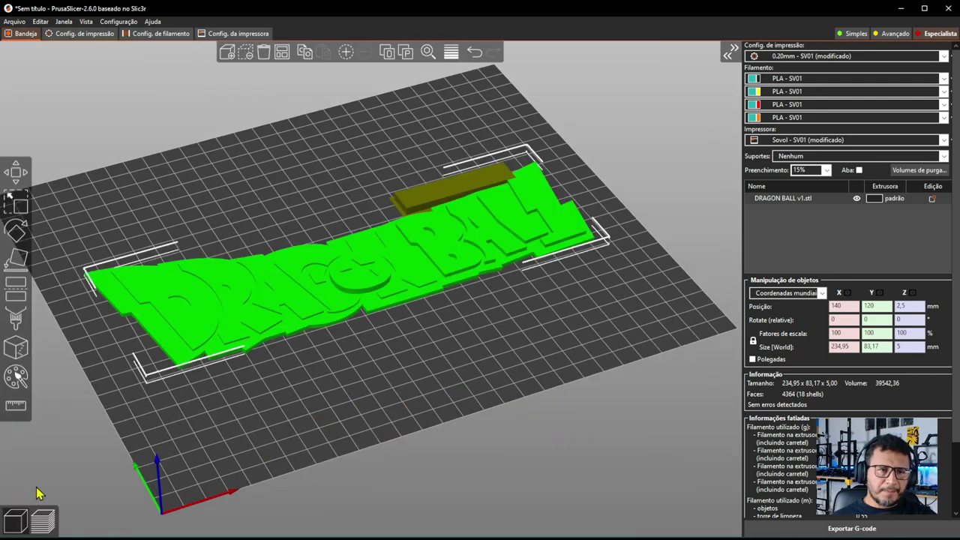
{"action": "left_click", "coordinate": [90, 35]}
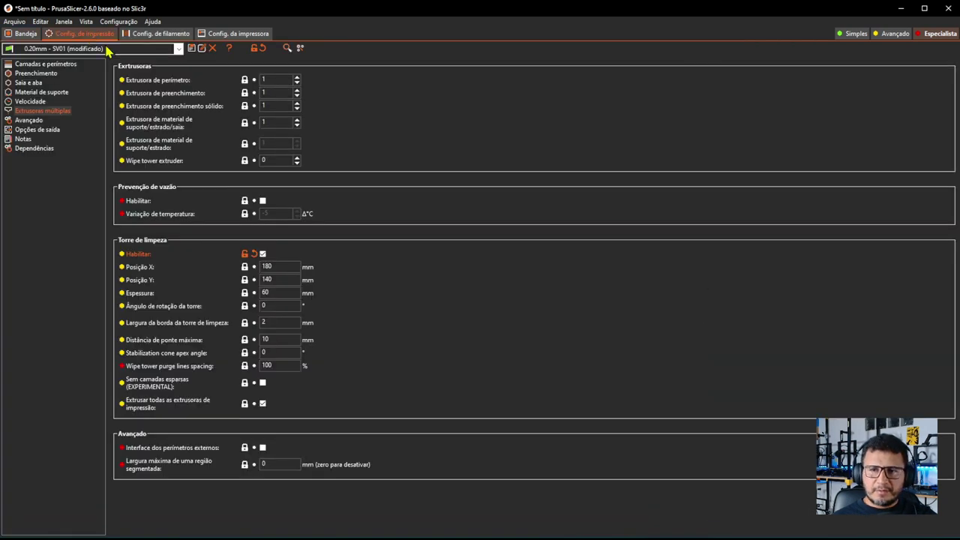
{"action": "left_click", "coordinate": [263, 404]}
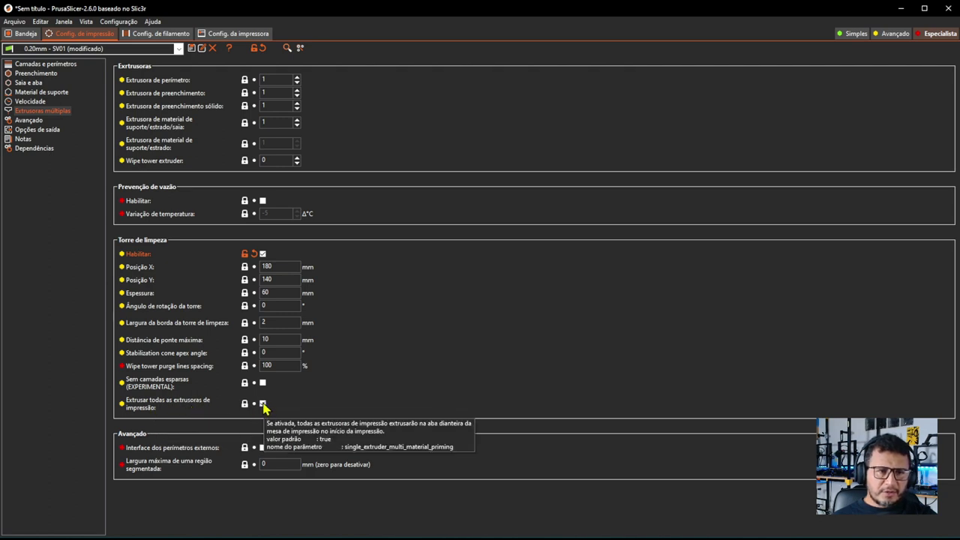
{"action": "left_click", "coordinate": [262, 404]}
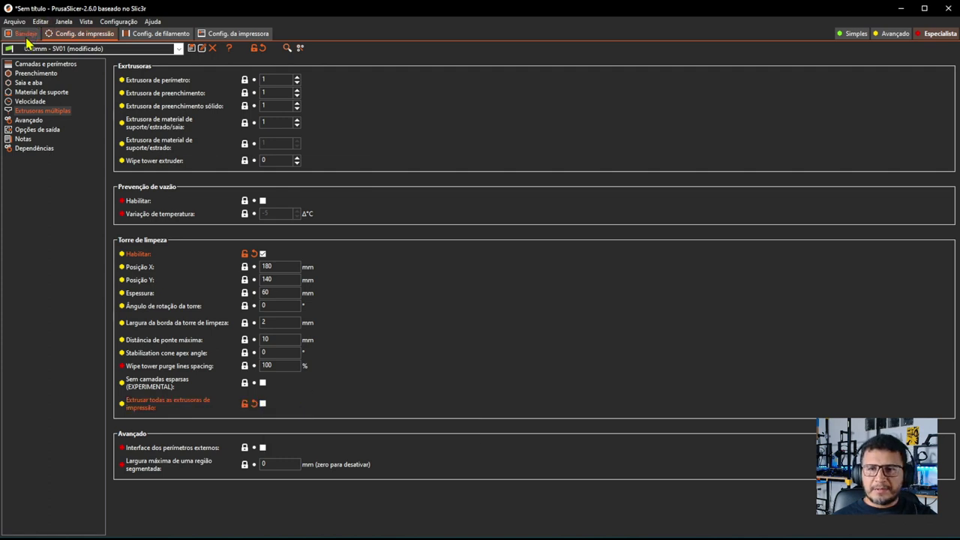
Step: Move the wipe tower from behind the word BALL to the free bed area in front of the logo
{"action": "left_click", "coordinate": [26, 36]}
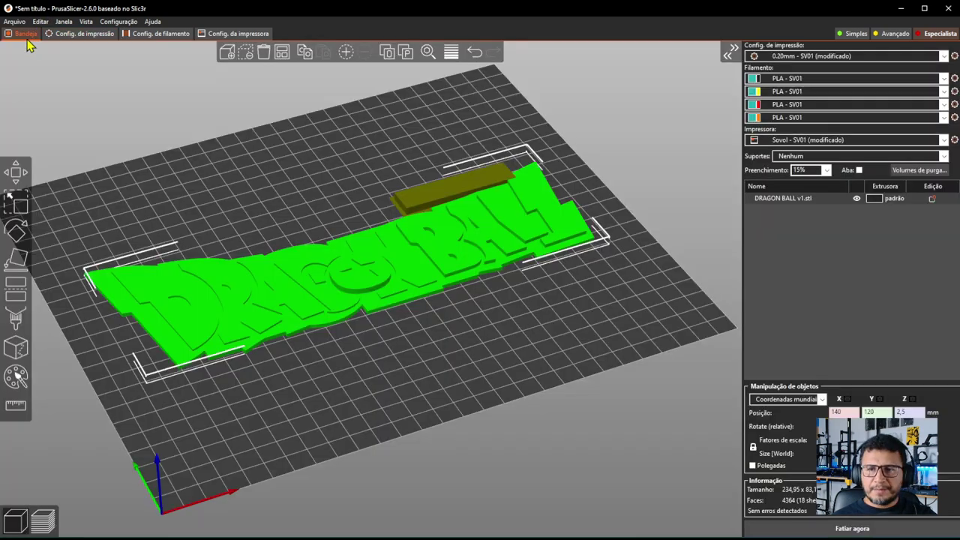
{"action": "left_click", "coordinate": [421, 197]}
{"action": "left_click_drag", "start_coordinate": [440, 199], "coordinate": [394, 339]}
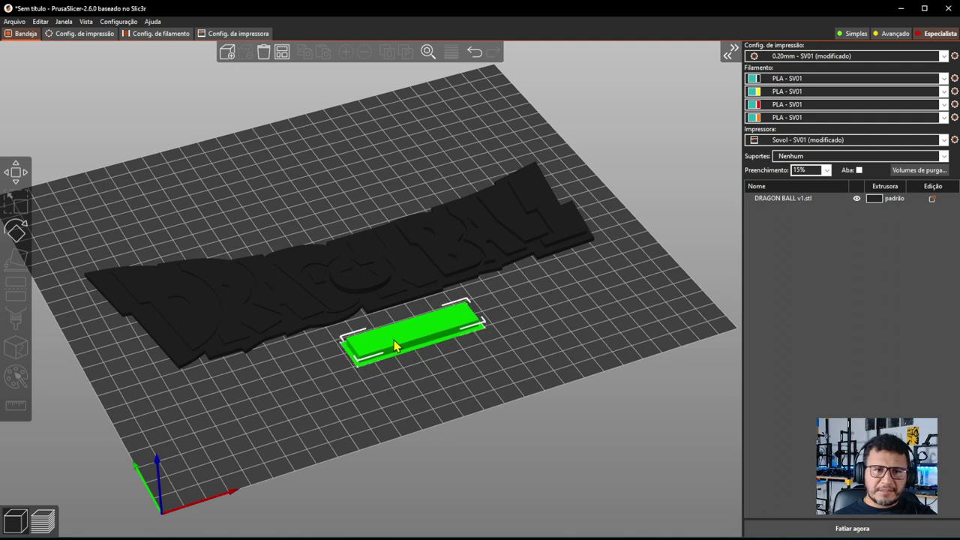
Step: Slice the logo with the relocated wipe tower and inspect the layered colours of both in the preview
{"action": "left_click", "coordinate": [582, 340]}
{"action": "left_click", "coordinate": [823, 530]}
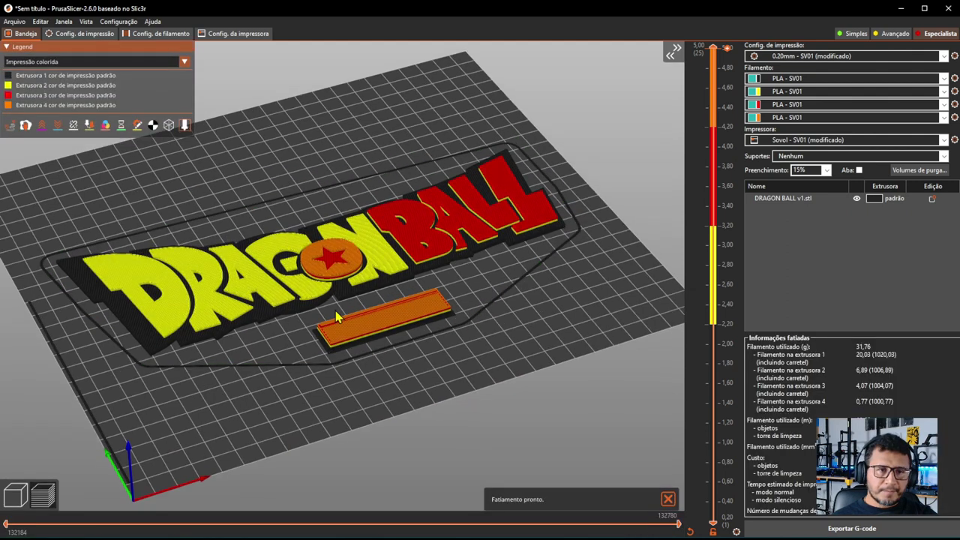
{"action": "left_click_drag", "start_coordinate": [335, 310], "coordinate": [338, 322]}
{"action": "mouse_move", "coordinate": [499, 388]}
{"action": "left_mouse_down"}
{"action": "mouse_move", "coordinate": [510, 377]}
{"action": "mouse_move", "coordinate": [499, 386]}
{"action": "left_mouse_up"}
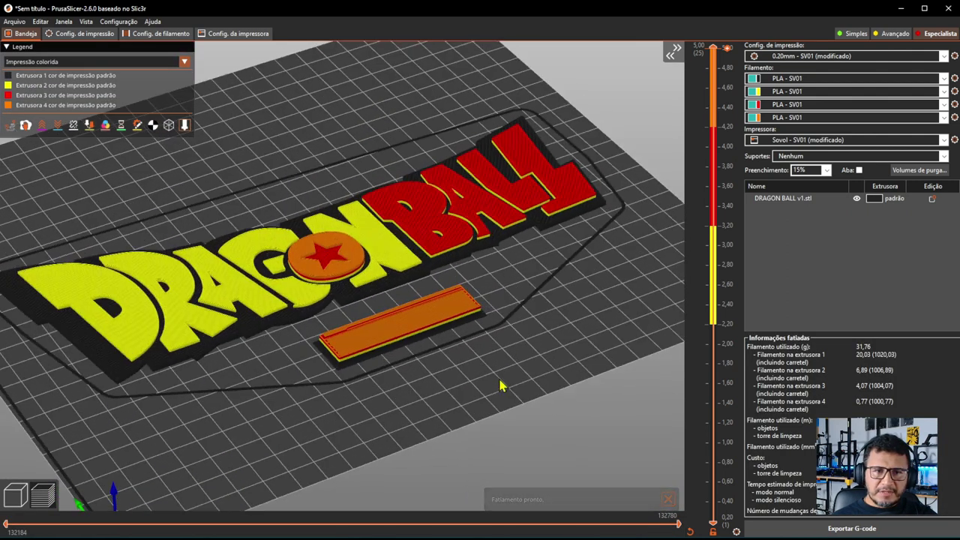
{"action": "scroll", "coordinate": [499, 385], "scroll_direction": "up", "scroll_amount": 2}
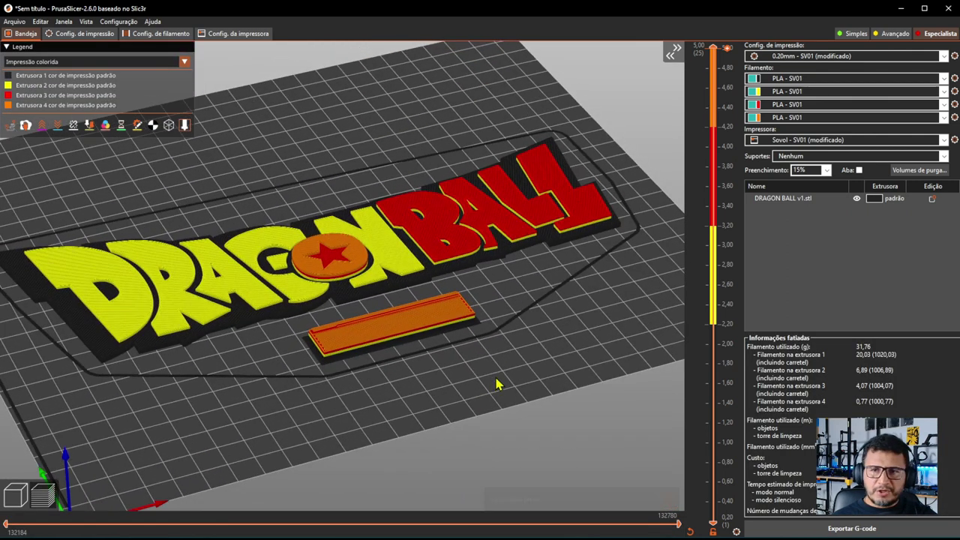
{"action": "left_click", "coordinate": [14, 496]}
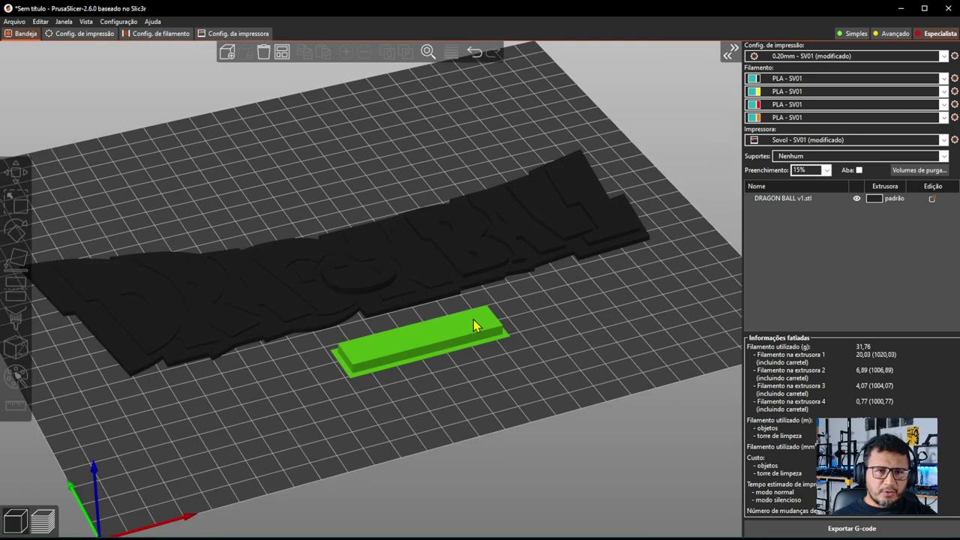
Step: Shift the logo slightly towards the rear of the bed and bring the wipe tower closer to its front edge
{"action": "scroll", "coordinate": [473, 319], "scroll_direction": "down", "scroll_amount": 3}
{"action": "left_click", "coordinate": [373, 233]}
{"action": "left_click_drag", "start_coordinate": [372, 232], "coordinate": [368, 225]}
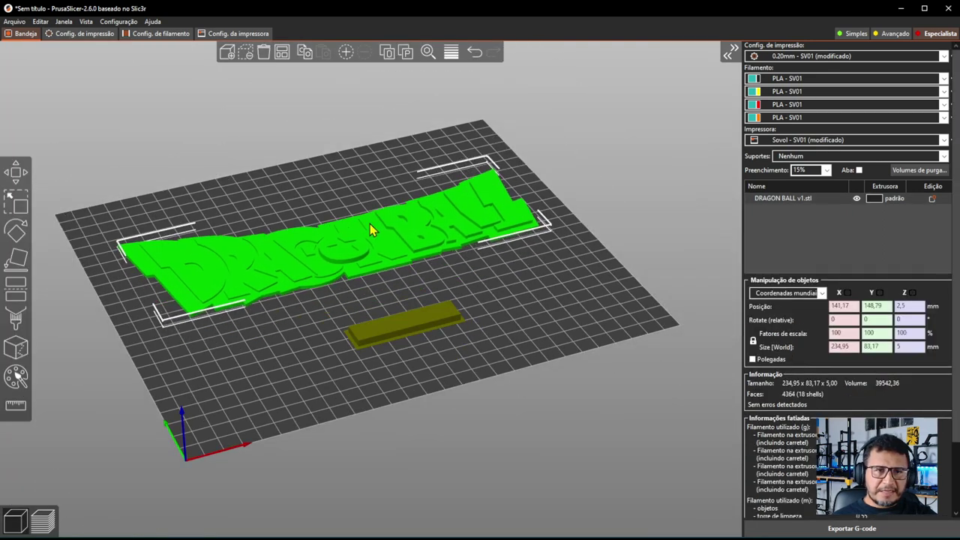
{"action": "left_click_drag", "start_coordinate": [530, 321], "coordinate": [493, 345]}
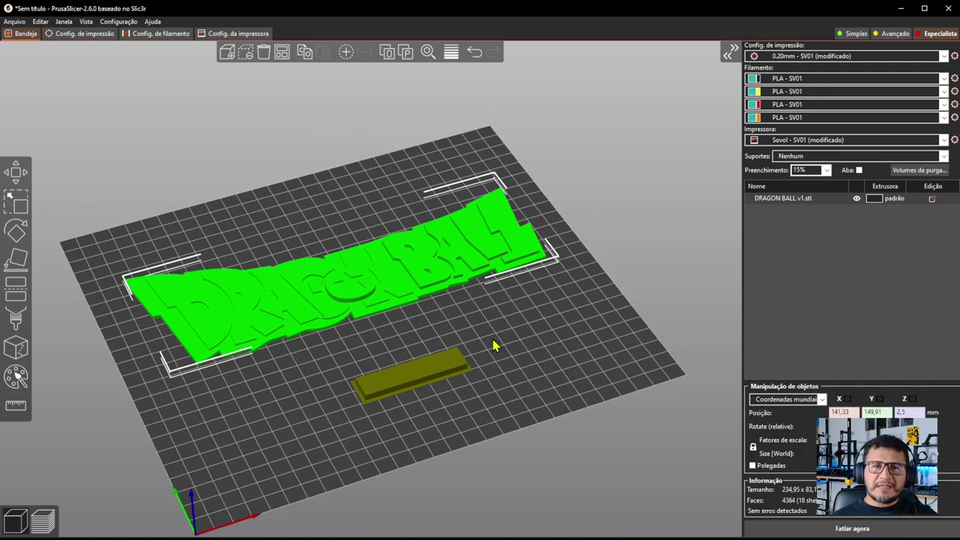
{"action": "left_click_drag", "start_coordinate": [437, 375], "coordinate": [432, 356]}
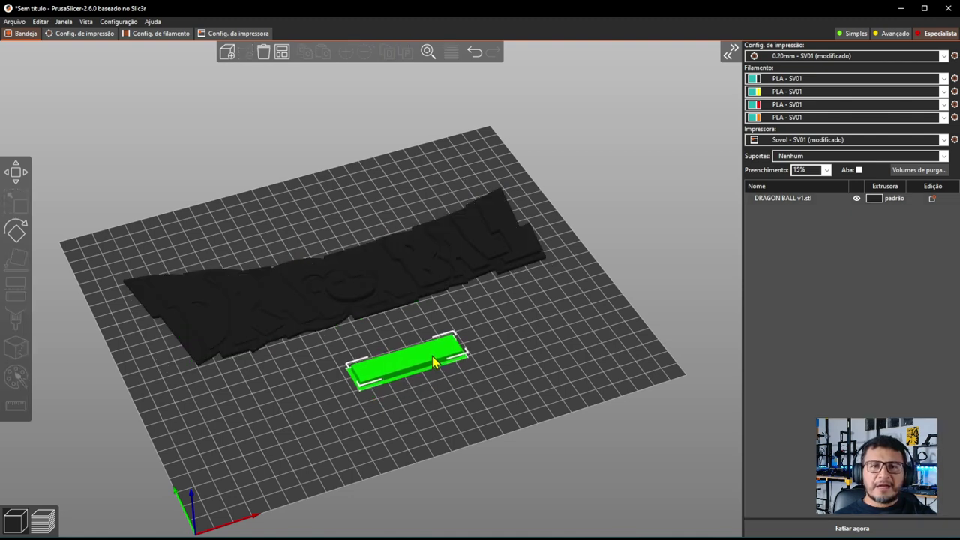
{"action": "left_click_drag", "start_coordinate": [431, 394], "coordinate": [439, 402]}
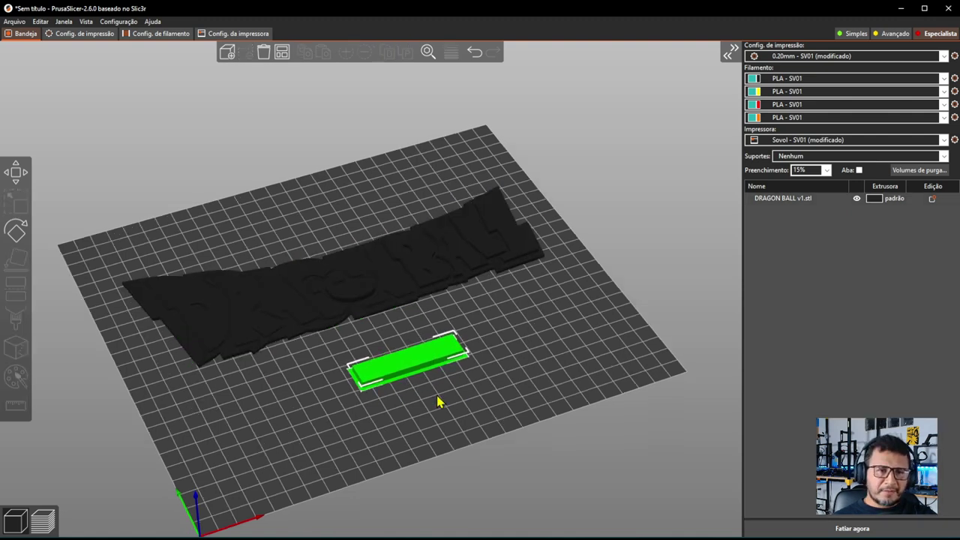
Step: Nudge the wipe tower slightly in front of the logo, check its placement, and deselect it
{"action": "scroll", "coordinate": [410, 330], "scroll_direction": "up", "scroll_amount": 2}
{"action": "scroll", "coordinate": [525, 348], "scroll_direction": "up", "scroll_amount": 1}
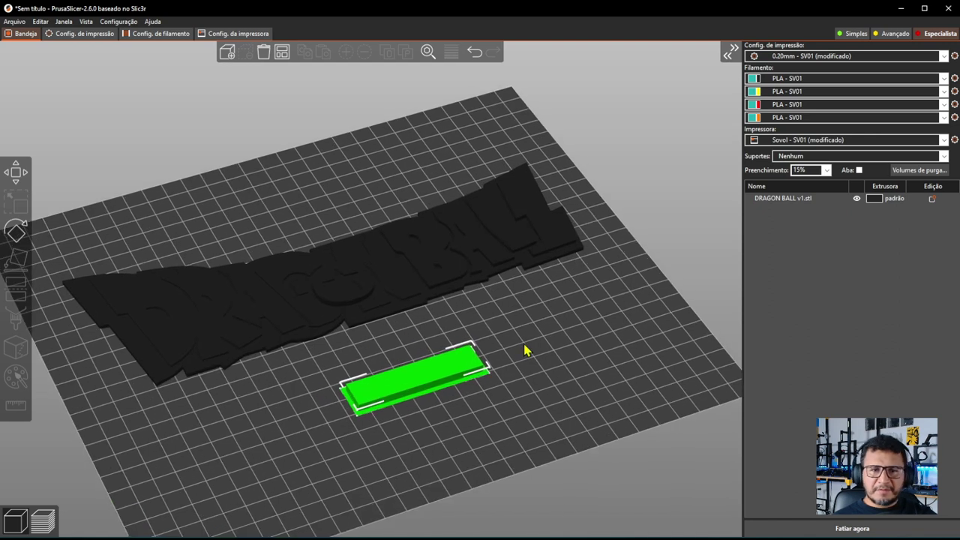
{"action": "scroll", "coordinate": [483, 402], "scroll_direction": "down", "scroll_amount": 3}
{"action": "left_click_drag", "start_coordinate": [483, 403], "coordinate": [488, 400]}
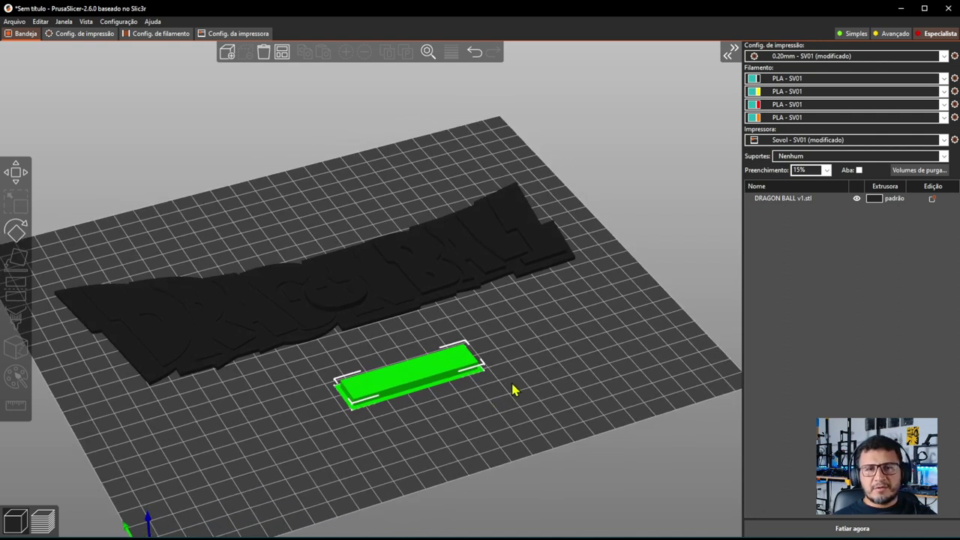
{"action": "middle_click_drag", "start_coordinate": [559, 317], "coordinate": [548, 347]}
{"action": "left_click_drag", "start_coordinate": [419, 391], "coordinate": [410, 382]}
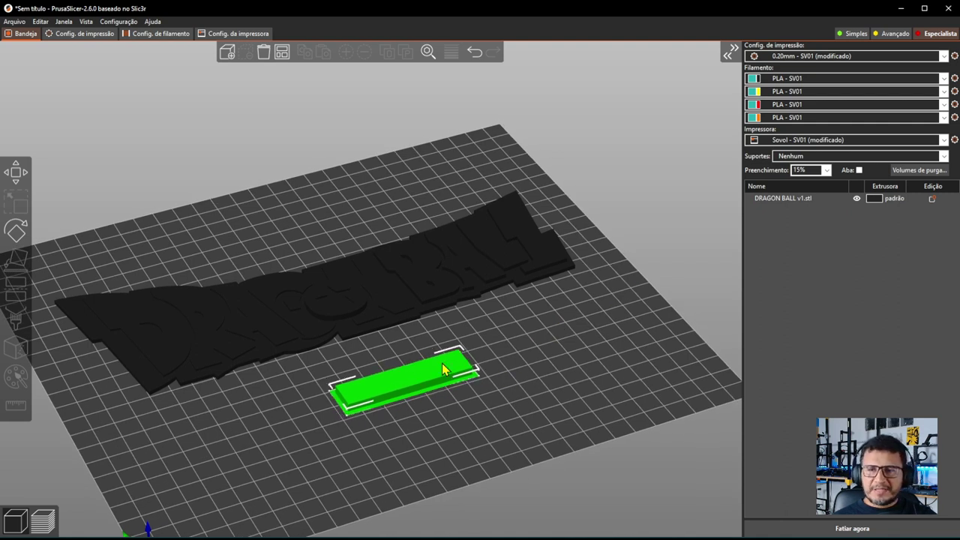
{"action": "left_click_drag", "start_coordinate": [493, 415], "coordinate": [492, 420]}
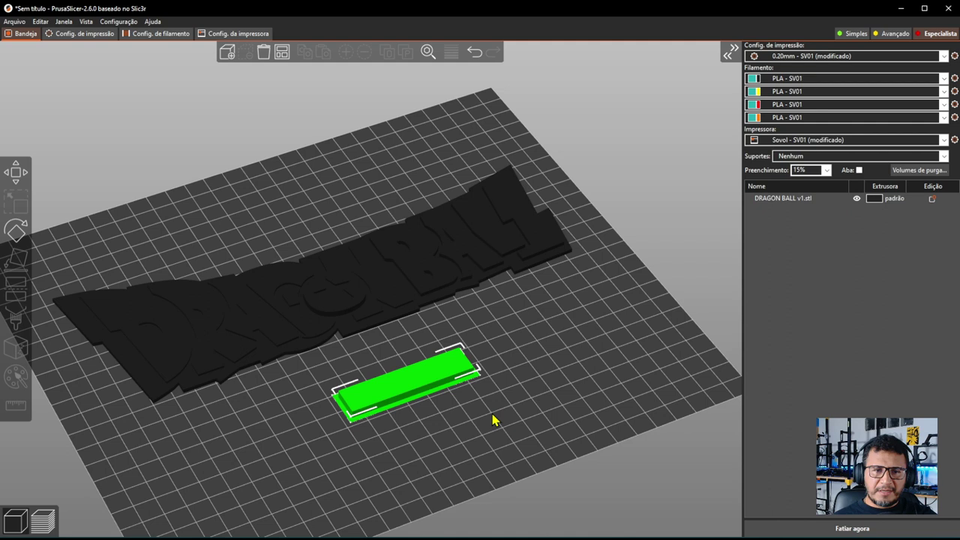
{"action": "left_click_drag", "start_coordinate": [381, 373], "coordinate": [550, 408]}
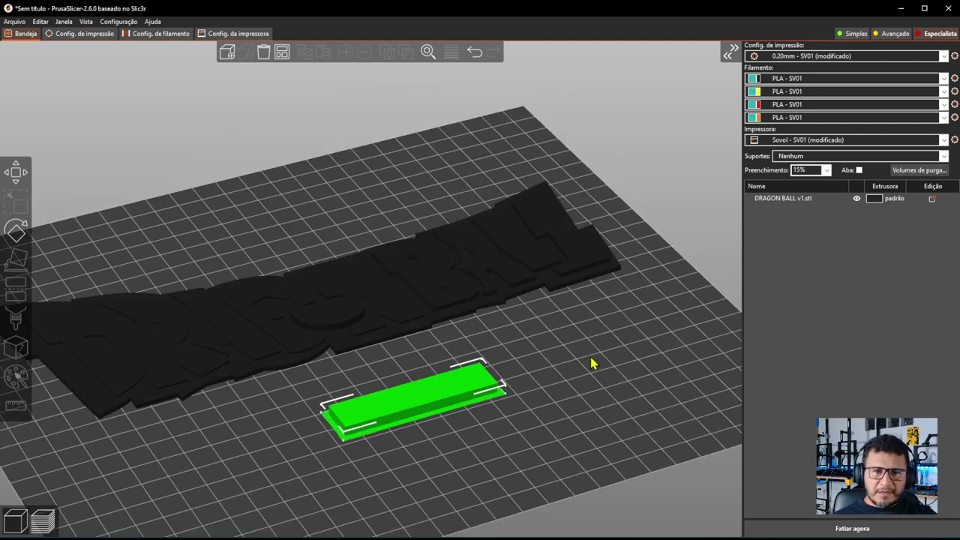
{"action": "left_click_drag", "start_coordinate": [593, 364], "coordinate": [585, 365]}
{"action": "left_click", "coordinate": [567, 361]}
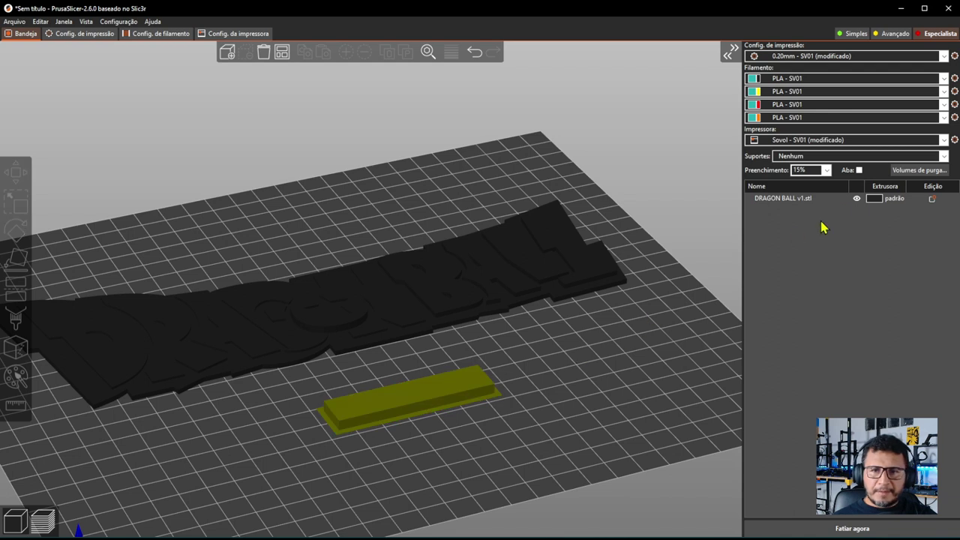
Step: Set the purging volumes of all four tools to 200 mm³ for both unloading and loading
{"action": "left_click", "coordinate": [916, 170]}
{"action": "left_click_drag", "start_coordinate": [180, 59], "coordinate": [398, 110]}
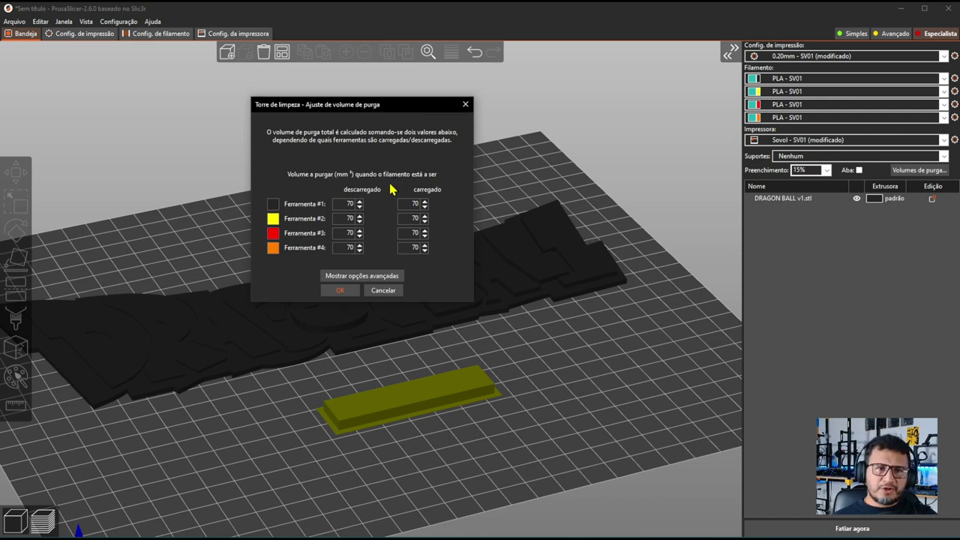
{"action": "double_click", "coordinate": [350, 203]}
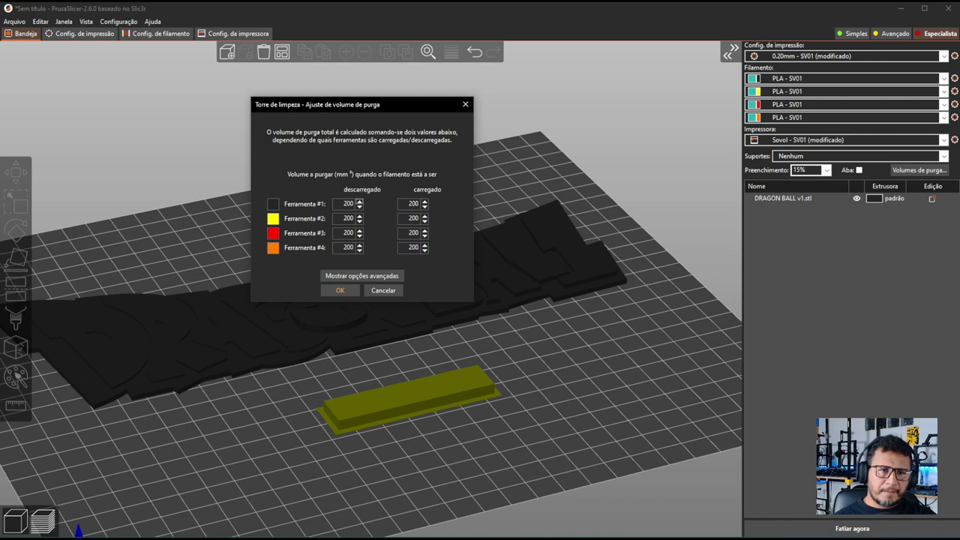
{"action": "left_click", "coordinate": [340, 291]}
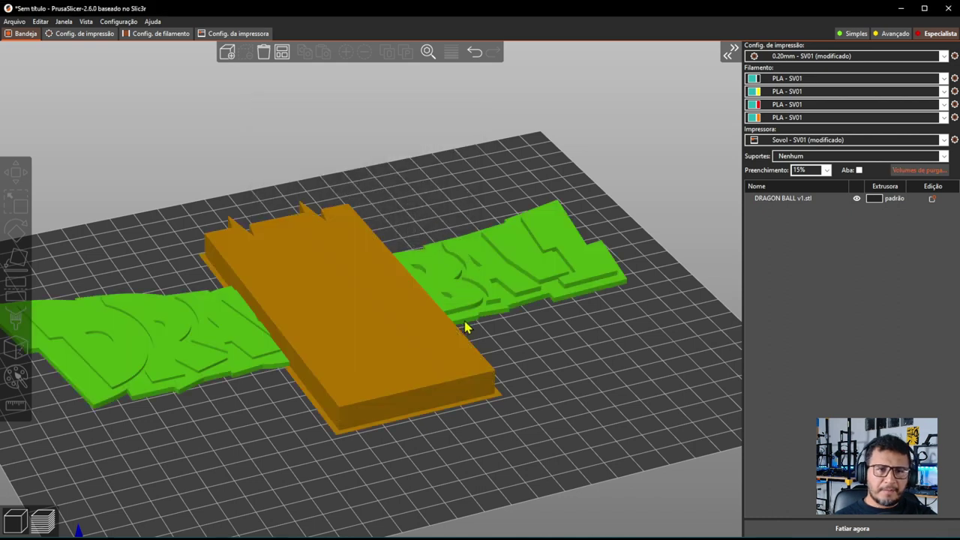
Step: Move the enlarged wipe tower clear of the logo's front edge, slice the plate and inspect the tower's size
{"action": "left_click", "coordinate": [587, 392]}
{"action": "left_click_drag", "start_coordinate": [395, 369], "coordinate": [472, 433]}
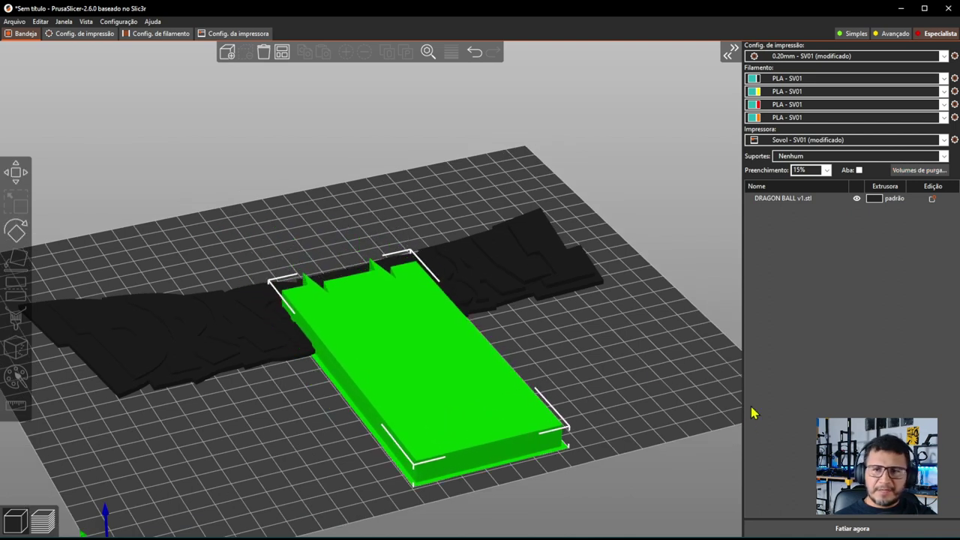
{"action": "scroll", "coordinate": [599, 379], "scroll_direction": "up", "scroll_amount": 1}
{"action": "left_click", "coordinate": [860, 518]}
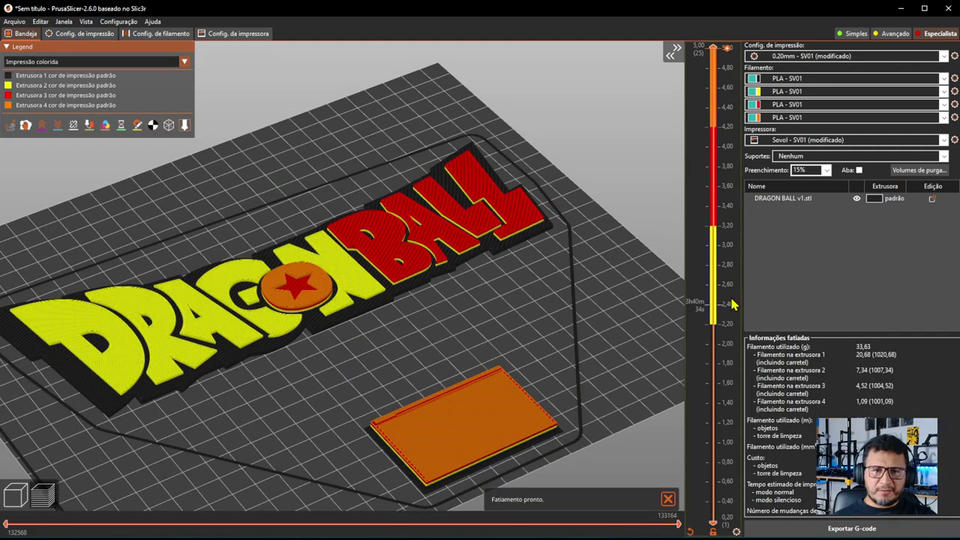
{"action": "scroll", "coordinate": [540, 343], "scroll_direction": "down", "scroll_amount": 2}
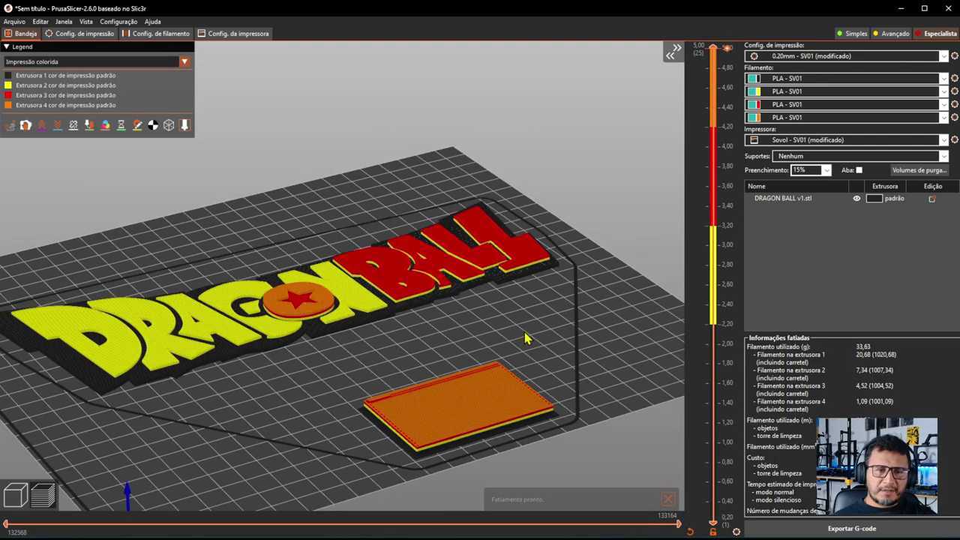
{"action": "scroll", "coordinate": [524, 341], "scroll_direction": "up", "scroll_amount": 2}
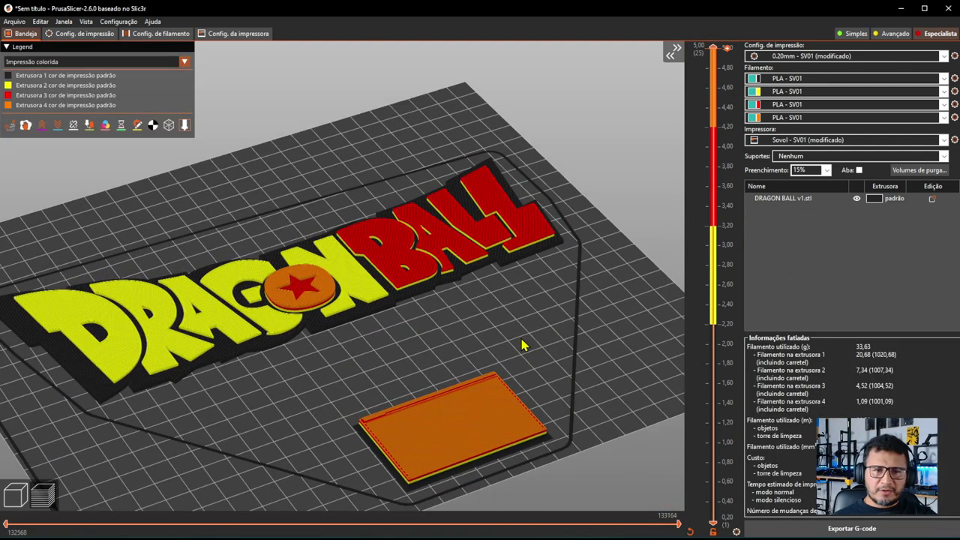
Step: Move the wipe tower closer to the logo's front edge and slice again to check the layout
{"action": "left_click", "coordinate": [16, 498]}
{"action": "left_click_drag", "start_coordinate": [465, 449], "coordinate": [427, 411]}
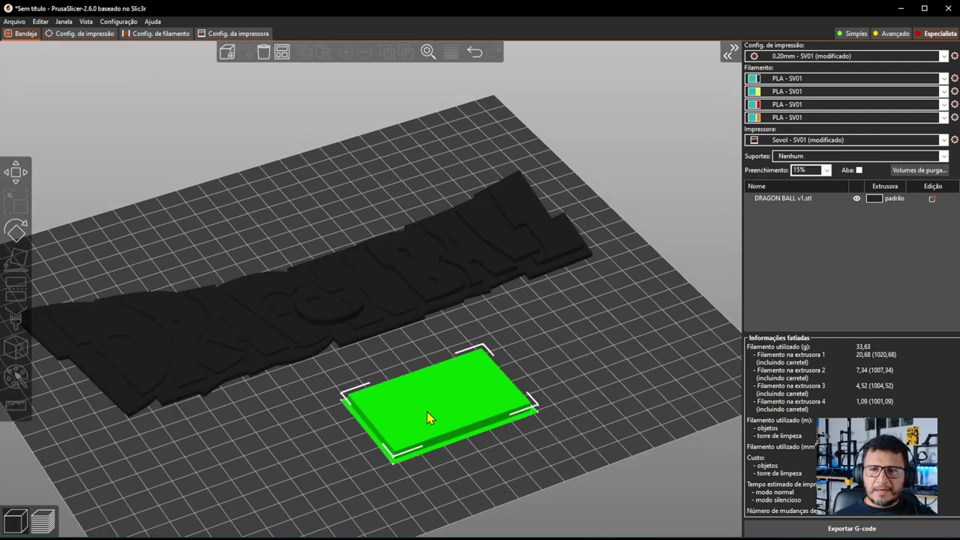
{"action": "left_click_drag", "start_coordinate": [617, 395], "coordinate": [612, 392]}
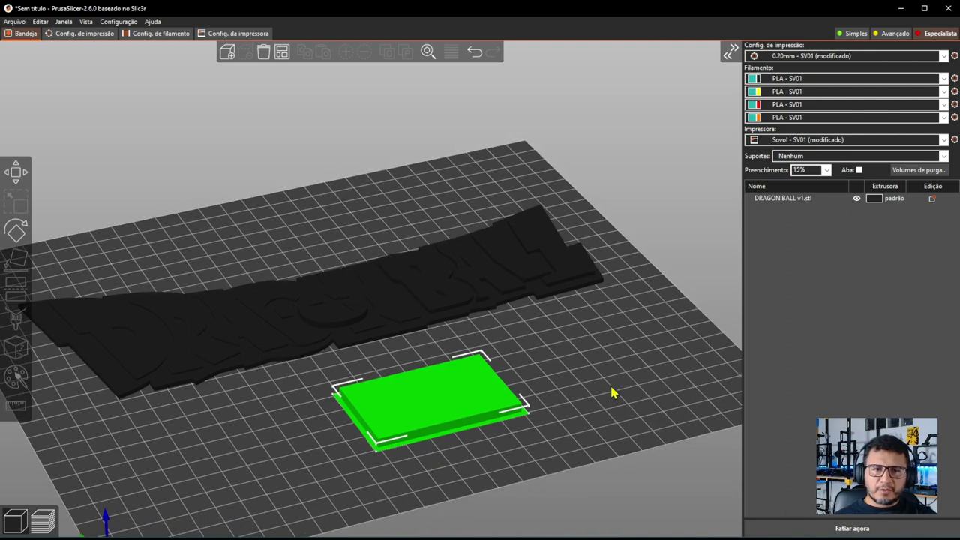
{"action": "left_click", "coordinate": [835, 530]}
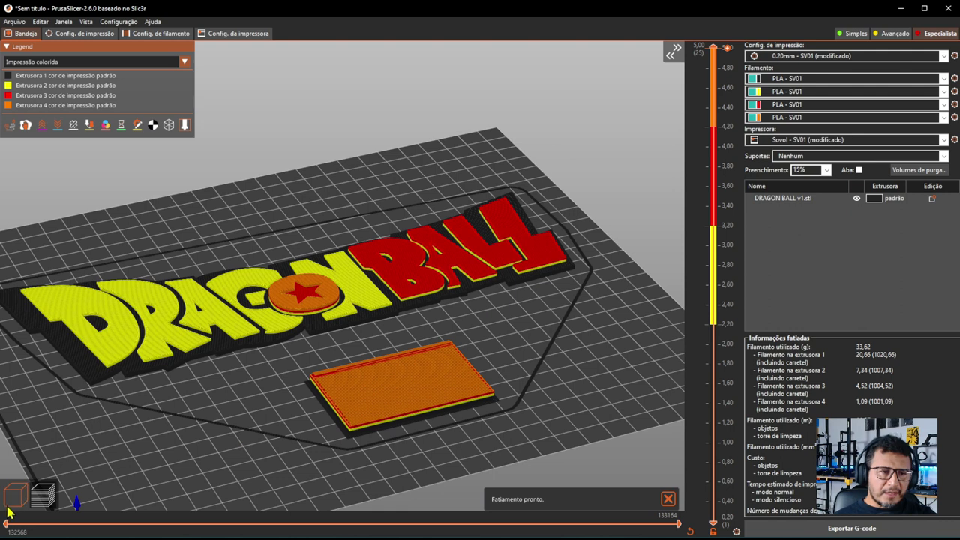
{"action": "left_click", "coordinate": [9, 504]}
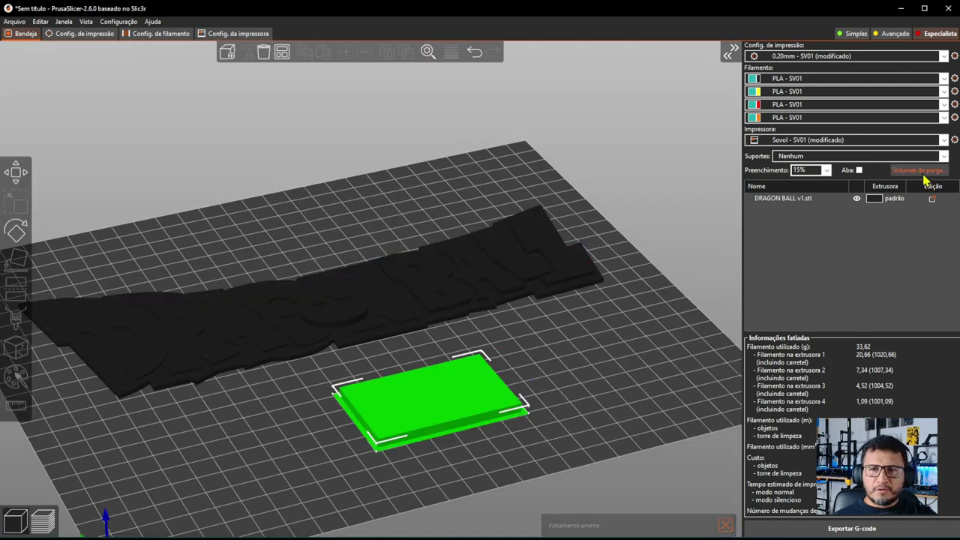
Step: Set the purging volumes of all four tools to 30 mm³ for both unloading and loading
{"action": "left_click", "coordinate": [918, 170]}
{"action": "left_click_drag", "start_coordinate": [188, 63], "coordinate": [453, 201]}
{"action": "double_click", "coordinate": [403, 293]}
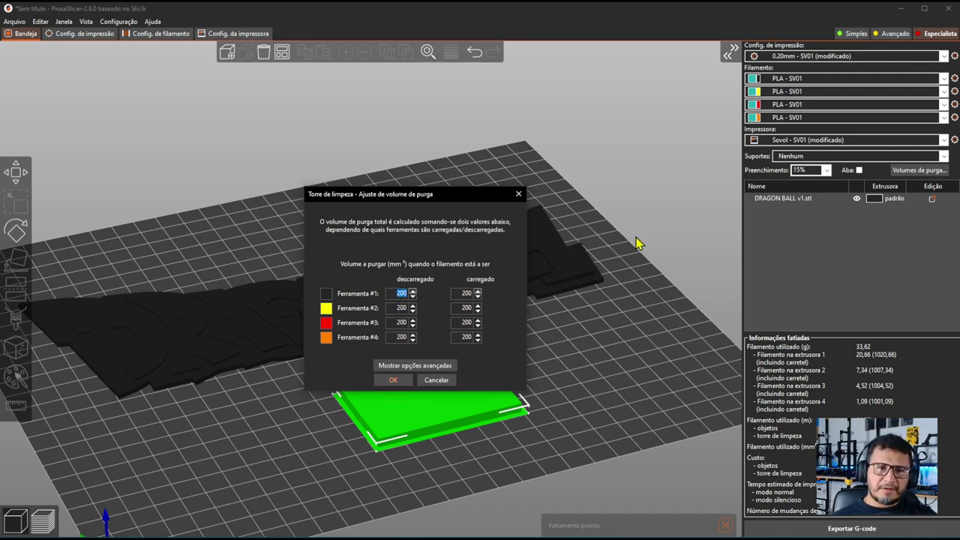
{"action": "type", "text": "30"}
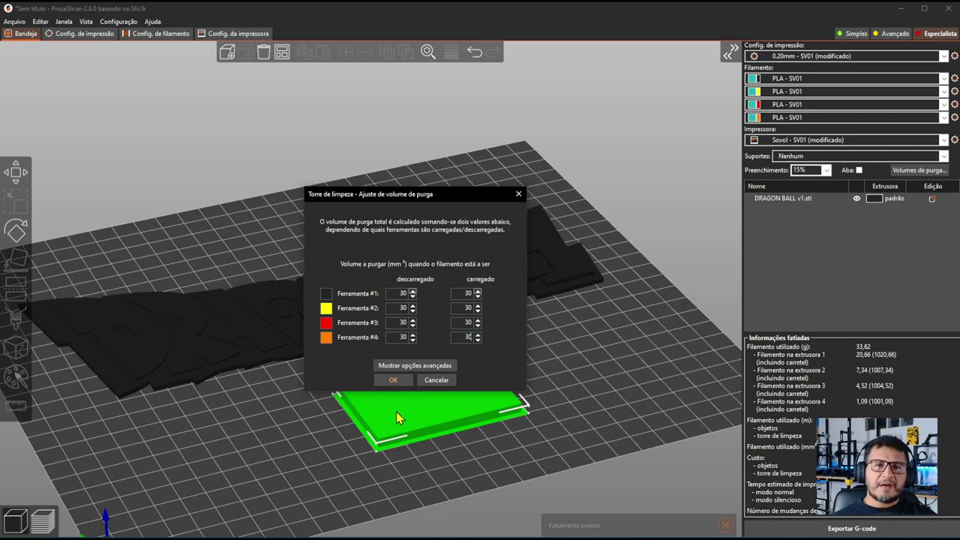
{"action": "left_click", "coordinate": [394, 381]}
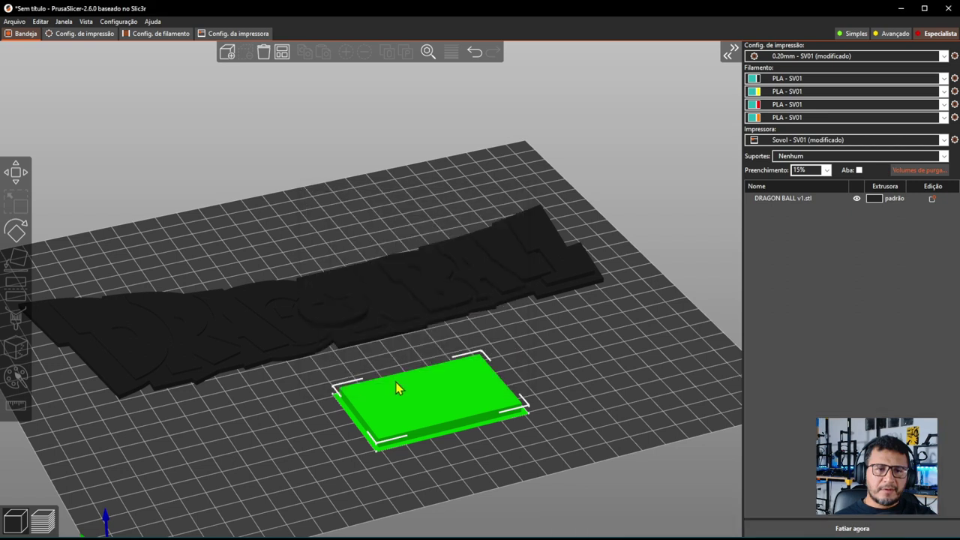
Step: Place the smaller wipe tower close to the logo's front edge below the word BALL and check its clearance
{"action": "left_click_drag", "start_coordinate": [431, 403], "coordinate": [401, 369]}
{"action": "mouse_move", "coordinate": [544, 421]}
{"action": "left_mouse_down"}
{"action": "mouse_move", "coordinate": [560, 429]}
{"action": "mouse_move", "coordinate": [542, 317]}
{"action": "mouse_move", "coordinate": [622, 343]}
{"action": "mouse_move", "coordinate": [631, 415]}
{"action": "left_mouse_up"}
{"action": "right_click_drag", "start_coordinate": [636, 377], "coordinate": [608, 381]}
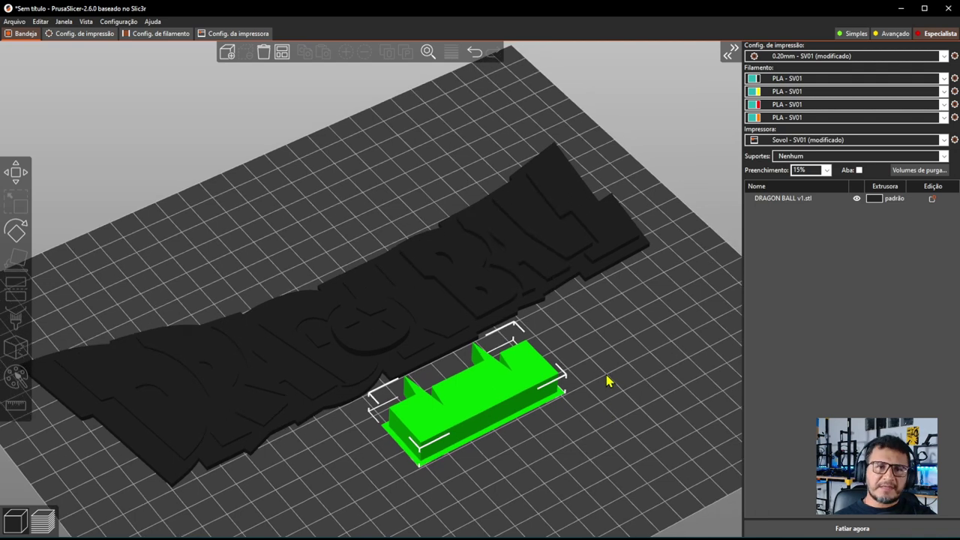
{"action": "left_click_drag", "start_coordinate": [614, 382], "coordinate": [613, 380]}
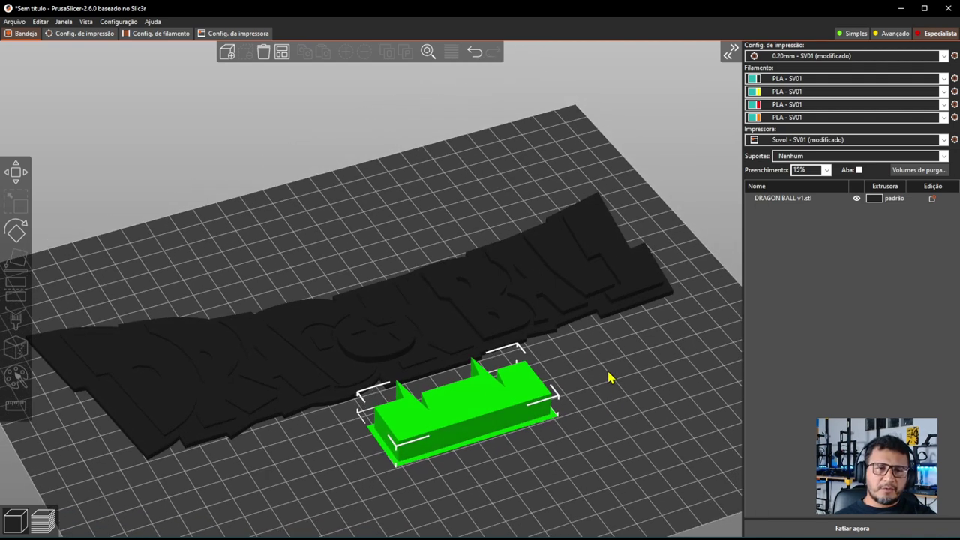
{"action": "left_click_drag", "start_coordinate": [654, 431], "coordinate": [603, 384]}
{"action": "left_click_drag", "start_coordinate": [306, 191], "coordinate": [420, 175]}
{"action": "key", "text": "1"}
Step: Enable the experimental no-sparse-layers option (Sem camadas esparsas) for the wipe tower in the print profile
{"action": "left_click", "coordinate": [84, 34]}
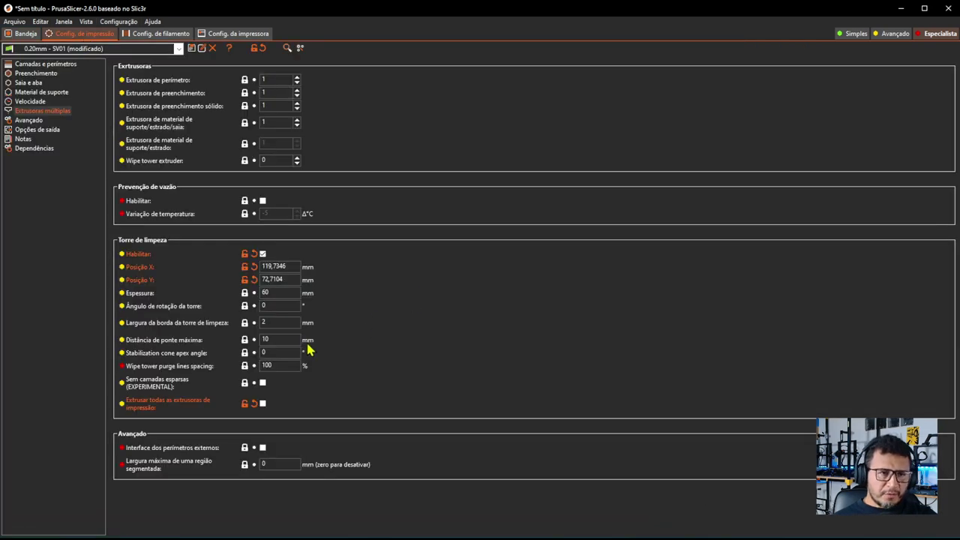
{"action": "mouse_move", "coordinate": [153, 387]}
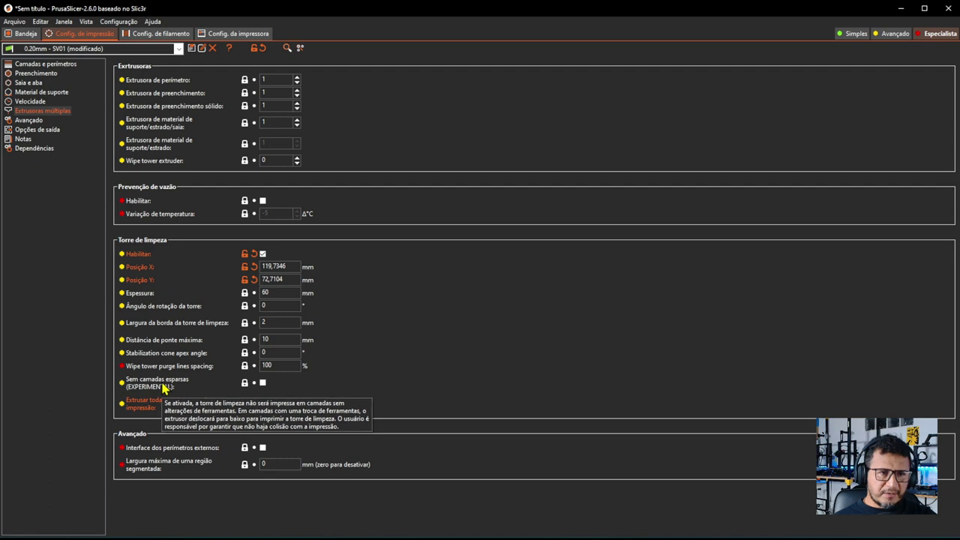
{"action": "mouse_move", "coordinate": [264, 386]}
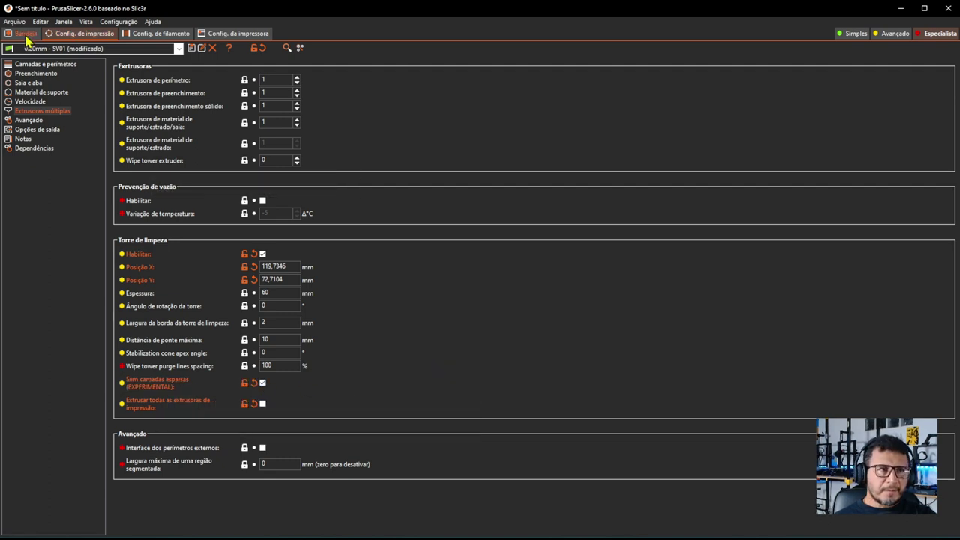
{"action": "left_click", "coordinate": [25, 36]}
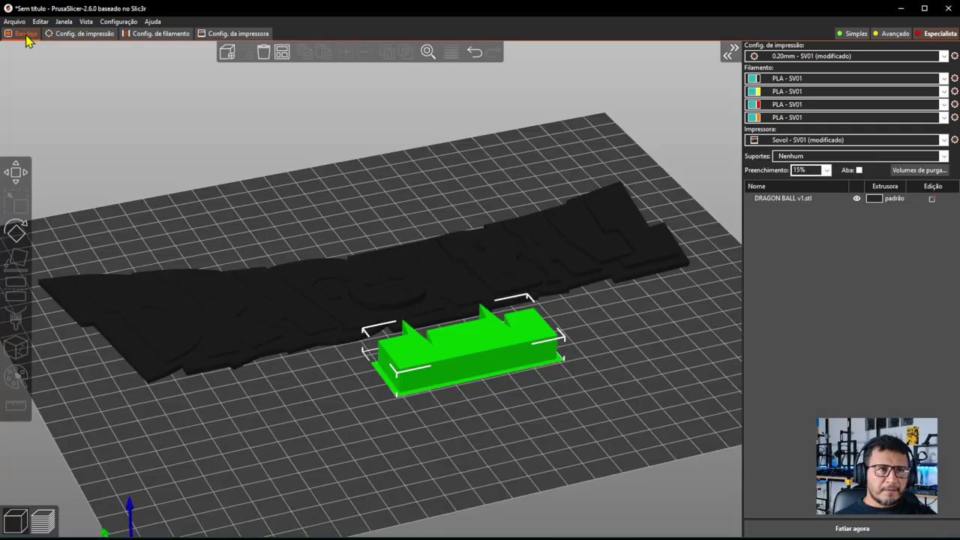
Step: Slice the logo with sparse layers disabled and inspect the reduced wipe tower up close
{"action": "left_click", "coordinate": [851, 530]}
{"action": "left_click_drag", "start_coordinate": [529, 398], "coordinate": [548, 387]}
{"action": "scroll", "coordinate": [484, 337], "scroll_direction": "up", "scroll_amount": 5}
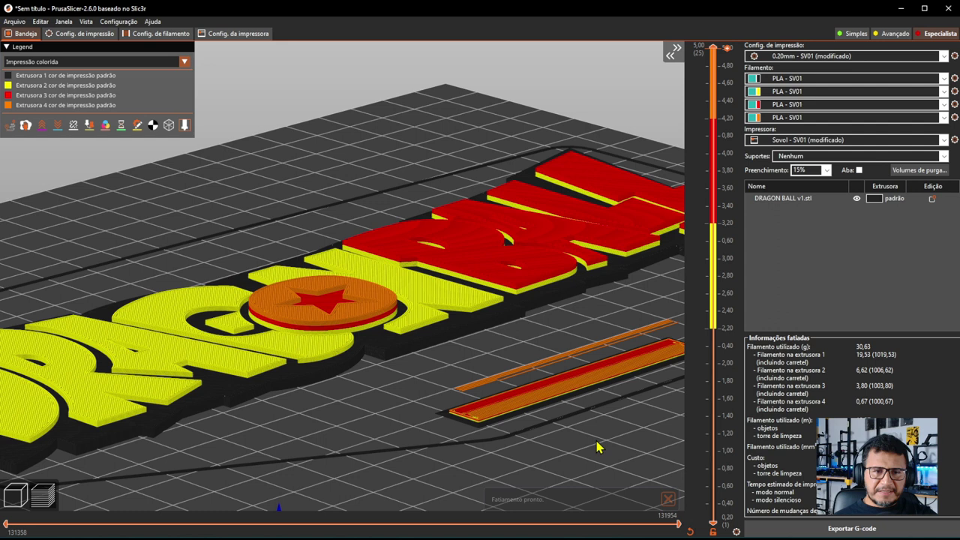
Step: Preview the sliced plate up to the second tower layer at 0,40 mm and examine the wipe tower beside the logo's base
{"action": "right_click_drag", "start_coordinate": [596, 447], "coordinate": [488, 365]}
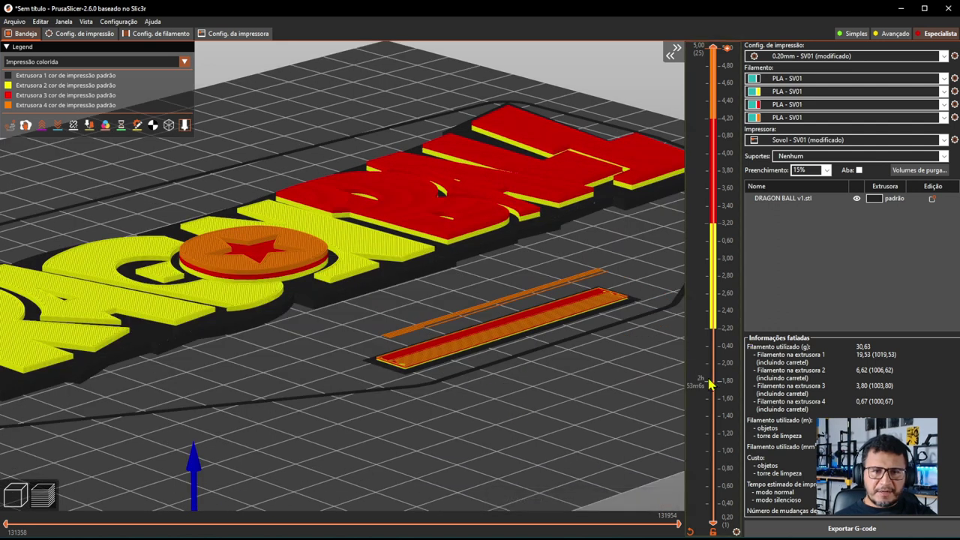
{"action": "left_click_drag", "start_coordinate": [716, 491], "coordinate": [702, 350]}
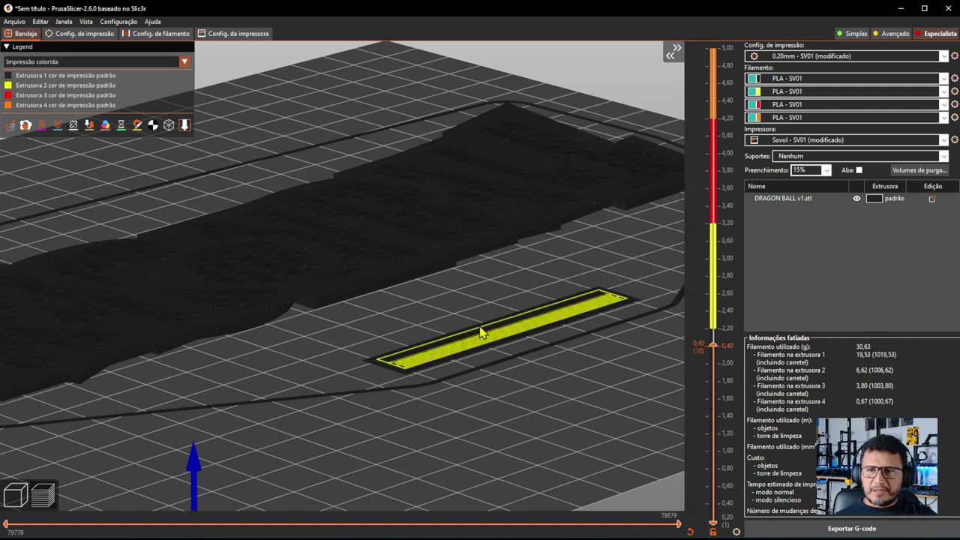
{"action": "left_click_drag", "start_coordinate": [537, 325], "coordinate": [526, 368]}
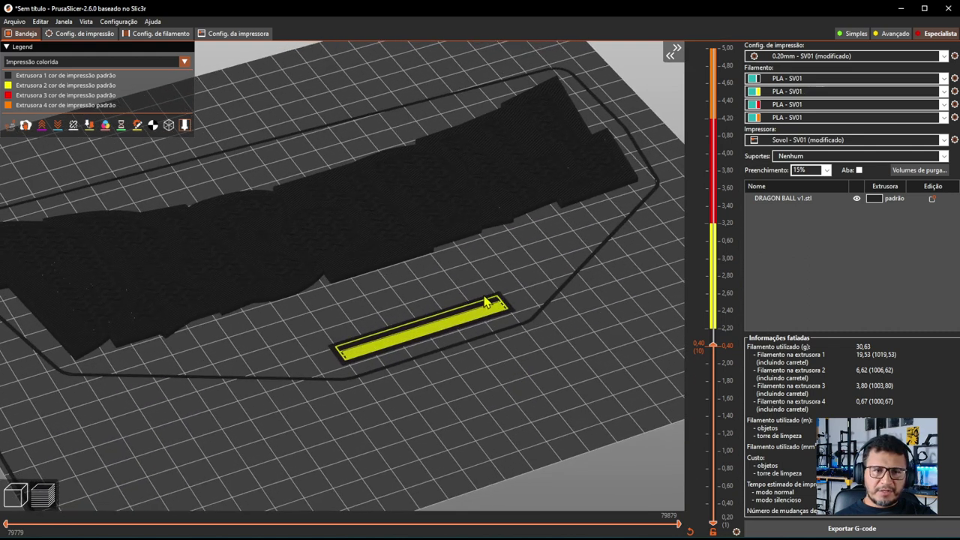
{"action": "scroll", "coordinate": [456, 310], "scroll_direction": "down", "scroll_amount": 2}
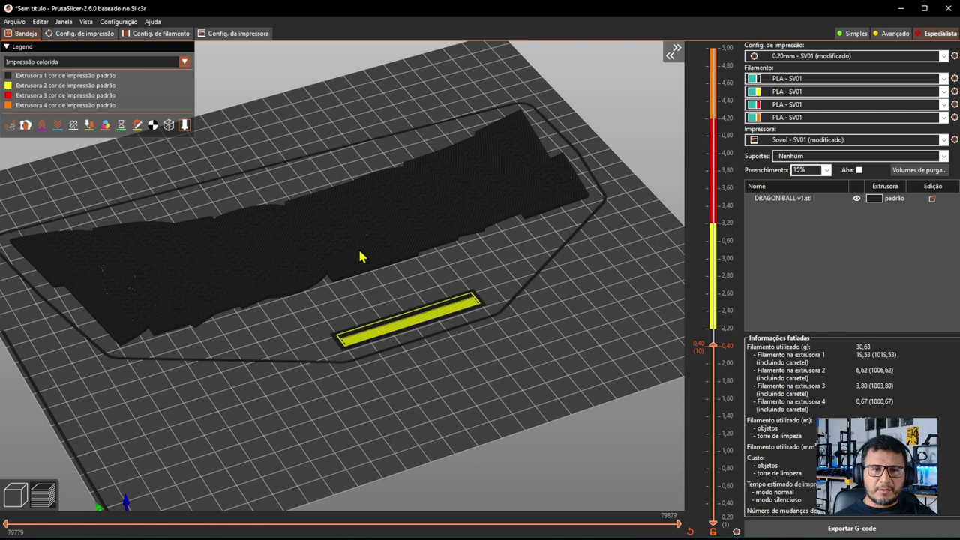
{"action": "left_click_drag", "start_coordinate": [399, 279], "coordinate": [428, 302]}
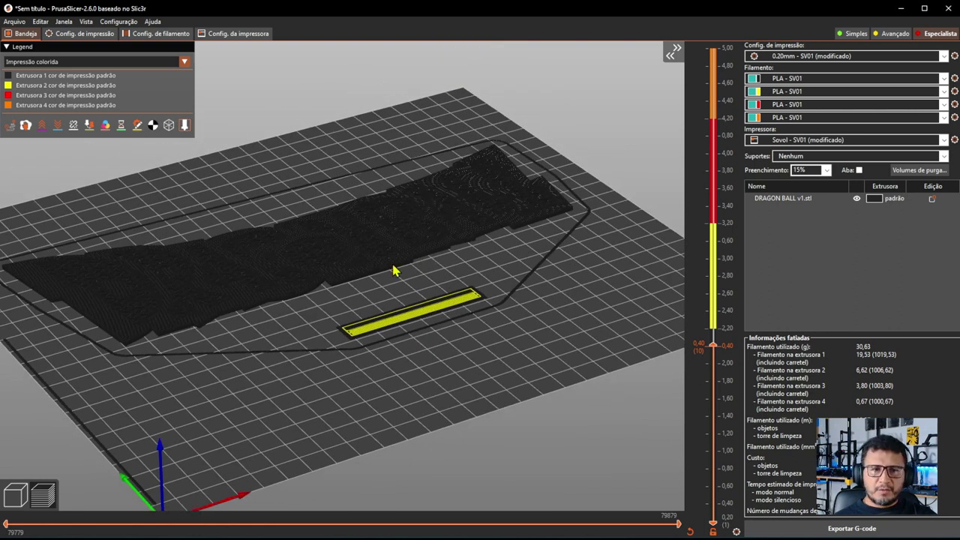
Step: Turn off the experimental no-sparse-layers option (Sem camadas esparsas) for the wipe tower in the print profile
{"action": "left_click", "coordinate": [21, 500]}
{"action": "left_click_drag", "start_coordinate": [317, 172], "coordinate": [439, 392]}
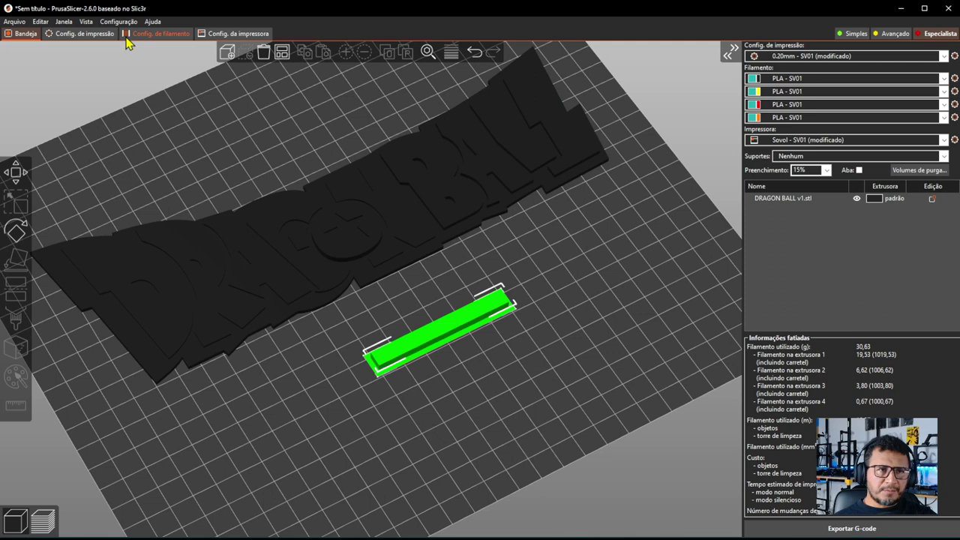
{"action": "left_click", "coordinate": [90, 36]}
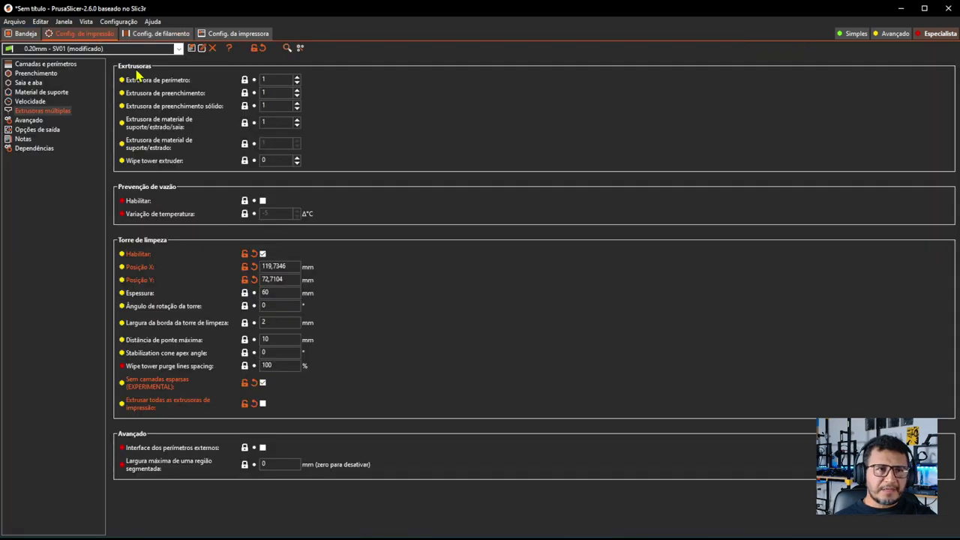
{"action": "left_click", "coordinate": [262, 384]}
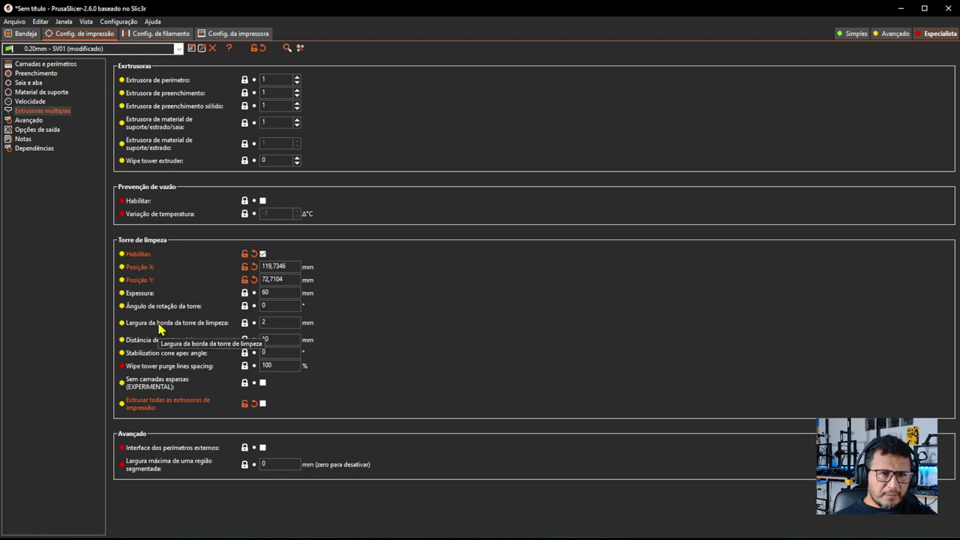
Step: Set the wipe tower's brim width to 10 mm and check the brim around the tower on the plate
{"action": "left_click", "coordinate": [264, 320]}
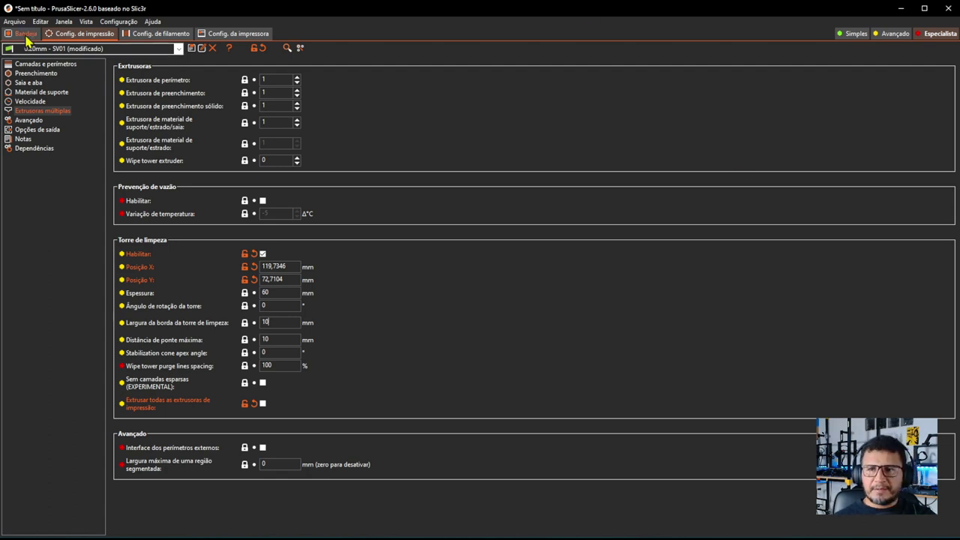
{"action": "left_click", "coordinate": [26, 35]}
{"action": "scroll", "coordinate": [514, 398], "scroll_direction": "up", "scroll_amount": 2}
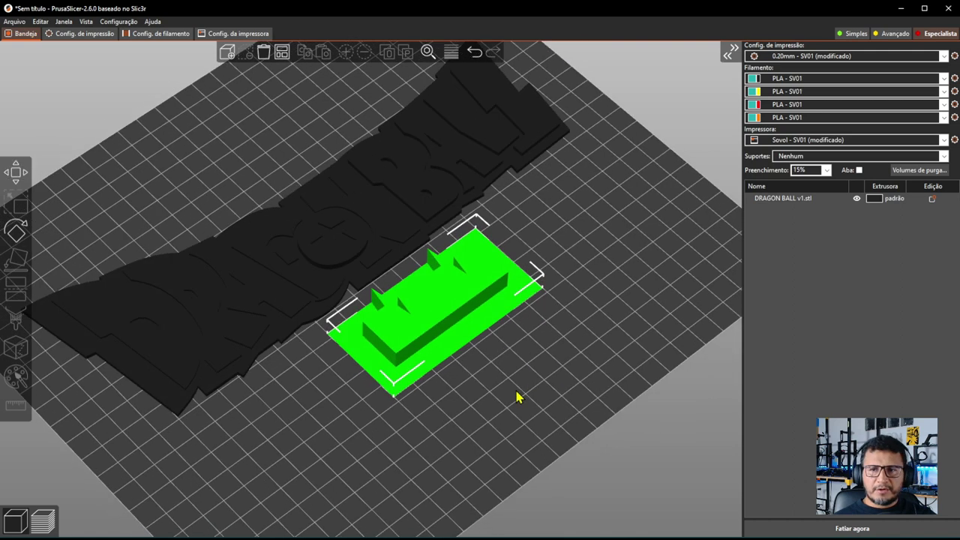
{"action": "scroll", "coordinate": [463, 292], "scroll_direction": "up", "scroll_amount": 2}
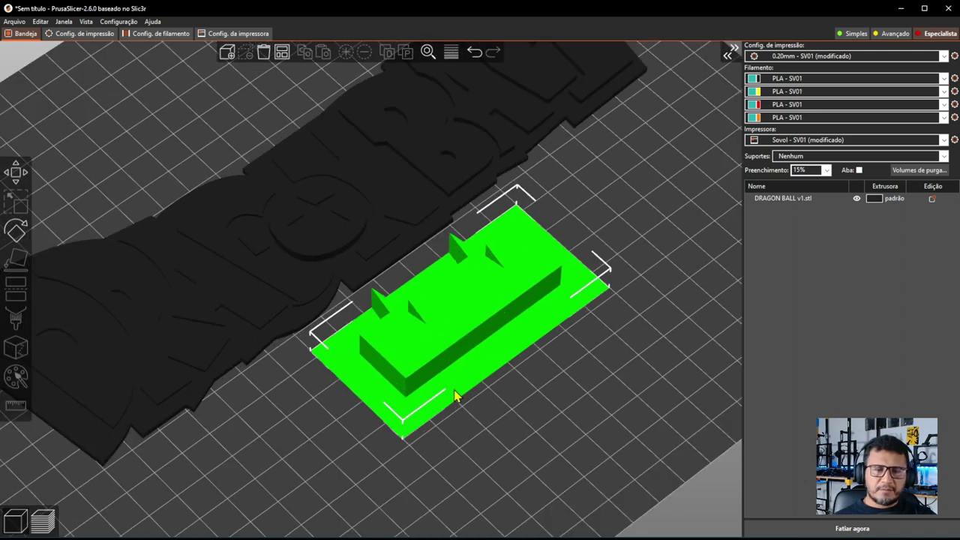
{"action": "left_click_drag", "start_coordinate": [546, 413], "coordinate": [623, 441]}
Step: Slice the logo with the current wipe tower settings and preview it up to the 3,20 mm layer, checking the tower and its brim
{"action": "left_click", "coordinate": [862, 528]}
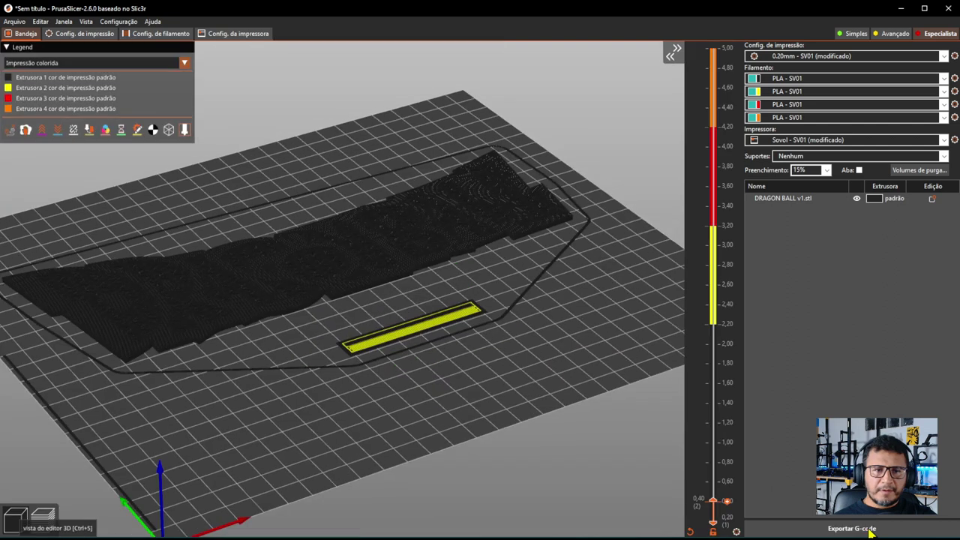
{"action": "scroll", "coordinate": [480, 373], "scroll_direction": "up", "scroll_amount": 5}
{"action": "left_click", "coordinate": [716, 360]}
{"action": "left_click_drag", "start_coordinate": [716, 360], "coordinate": [718, 234]}
{"action": "left_click_drag", "start_coordinate": [574, 428], "coordinate": [563, 435]}
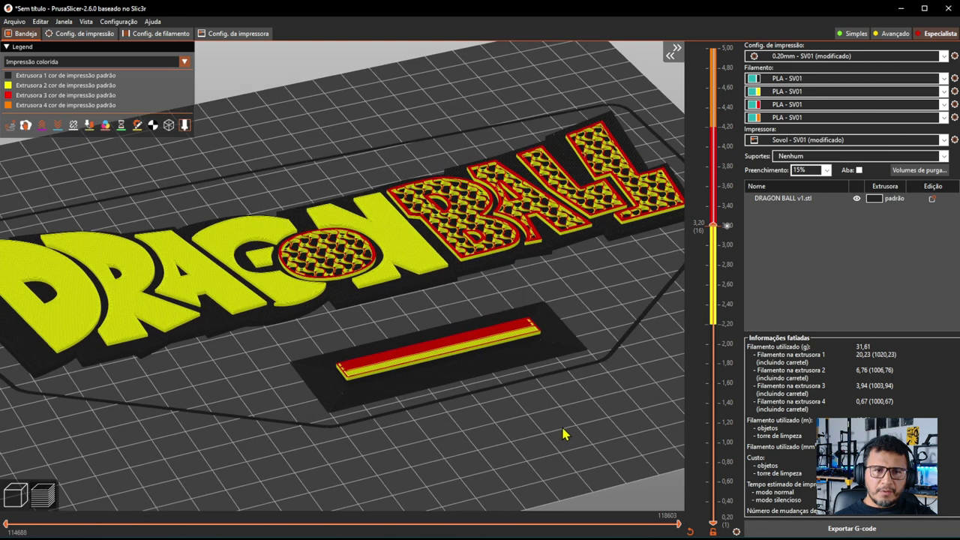
{"action": "scroll", "coordinate": [449, 283], "scroll_direction": "up", "scroll_amount": 2}
{"action": "scroll", "coordinate": [459, 320], "scroll_direction": "down", "scroll_amount": 2}
{"action": "scroll", "coordinate": [489, 408], "scroll_direction": "down", "scroll_amount": 1}
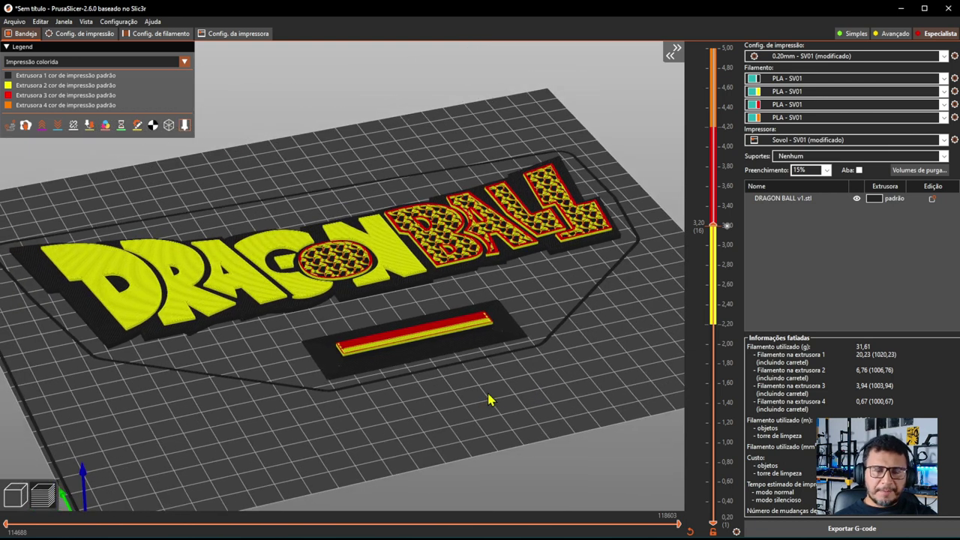
{"action": "scroll", "coordinate": [433, 353], "scroll_direction": "up", "scroll_amount": 1}
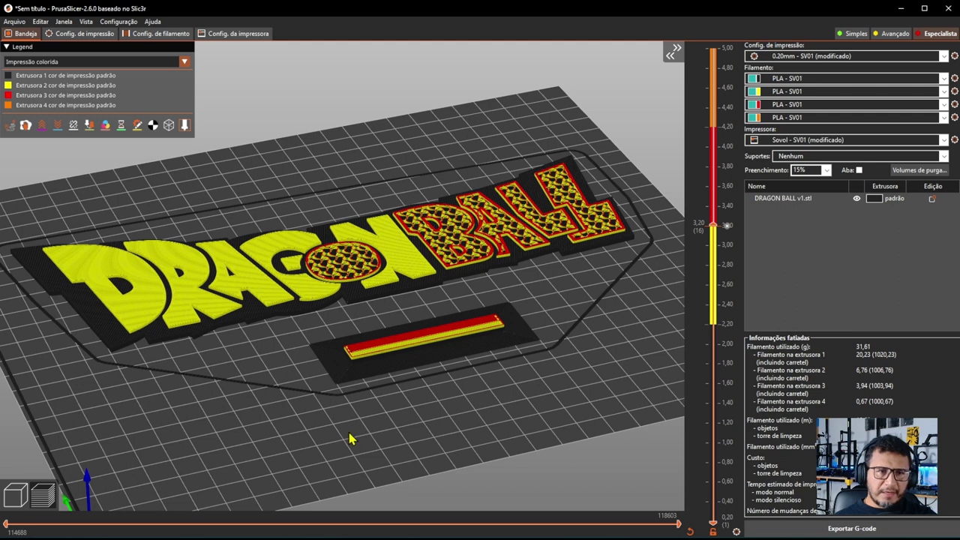
Step: Show travel moves in the 3,20 mm layer preview and rewind the toolpath to the purging moves on the wipe tower
{"action": "left_click", "coordinate": [9, 129]}
{"action": "scroll", "coordinate": [365, 341], "scroll_direction": "up", "scroll_amount": 3}
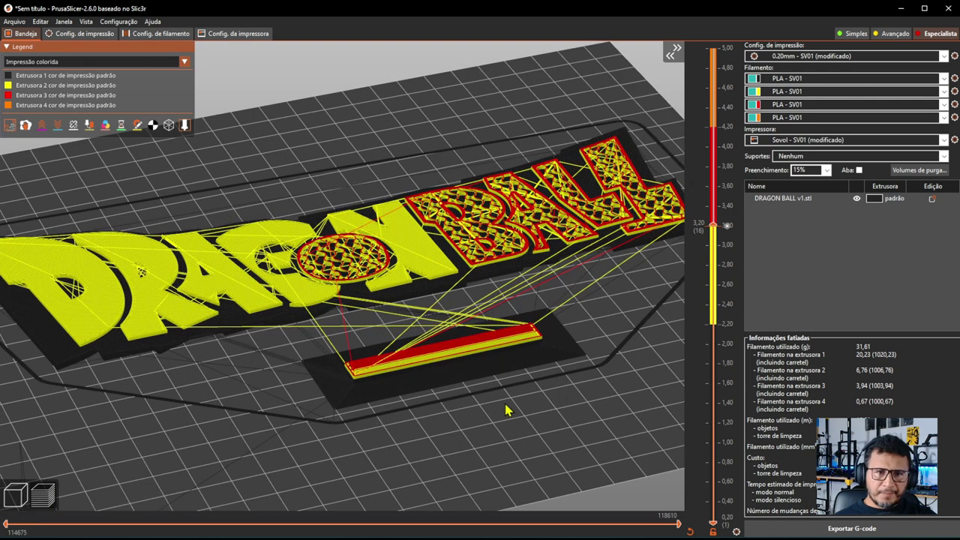
{"action": "scroll", "coordinate": [511, 420], "scroll_direction": "up", "scroll_amount": 2}
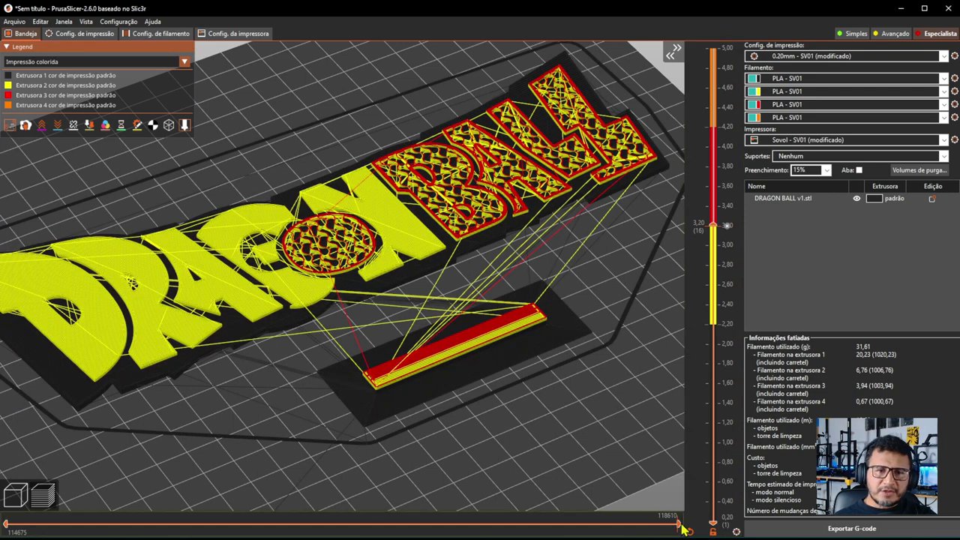
{"action": "left_click_drag", "start_coordinate": [679, 524], "coordinate": [10, 524]}
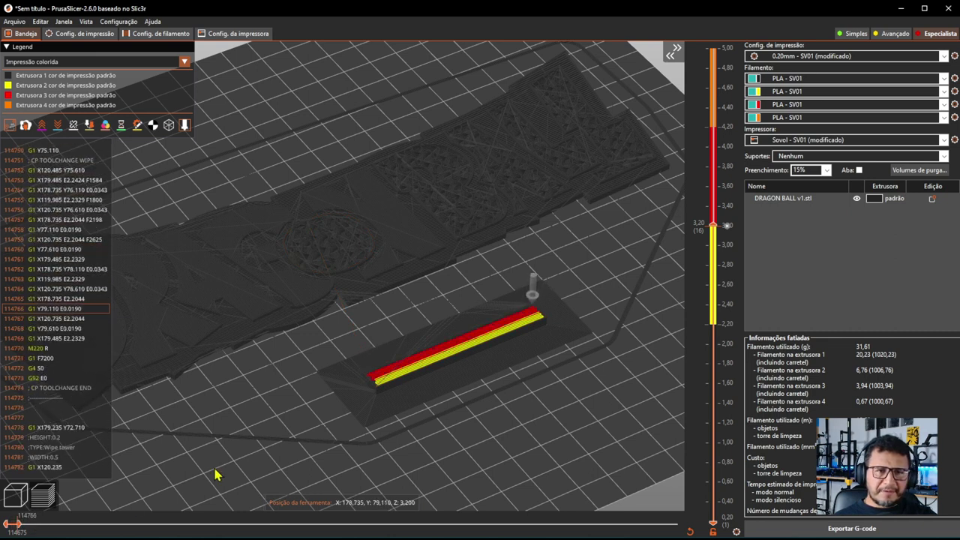
{"action": "scroll", "coordinate": [514, 385], "scroll_direction": "down", "scroll_amount": 2}
{"action": "middle_click_drag", "start_coordinate": [457, 399], "coordinate": [558, 441]}
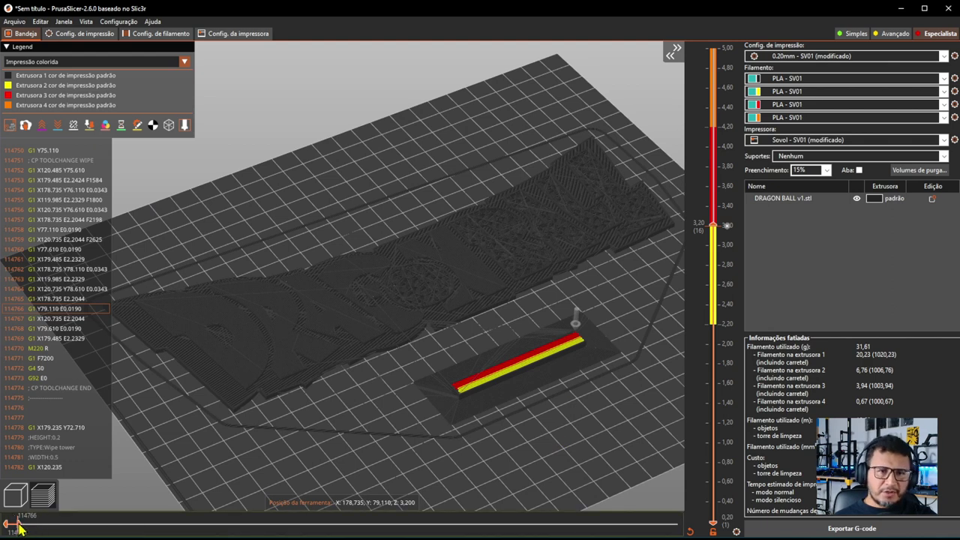
Step: Step through the 3,20 mm layer's toolpath from the tower purge to the red outline and first infill of the ball
{"action": "left_click_drag", "start_coordinate": [21, 529], "coordinate": [18, 531]}
{"action": "scroll", "coordinate": [18, 530], "scroll_direction": "up", "scroll_amount": 20}
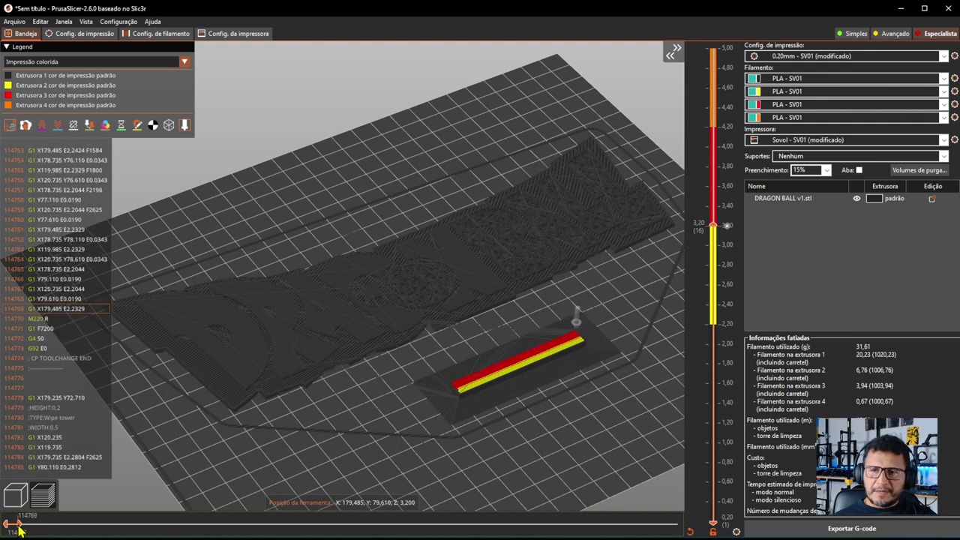
{"action": "scroll", "coordinate": [18, 530], "scroll_direction": "down", "scroll_amount": 20}
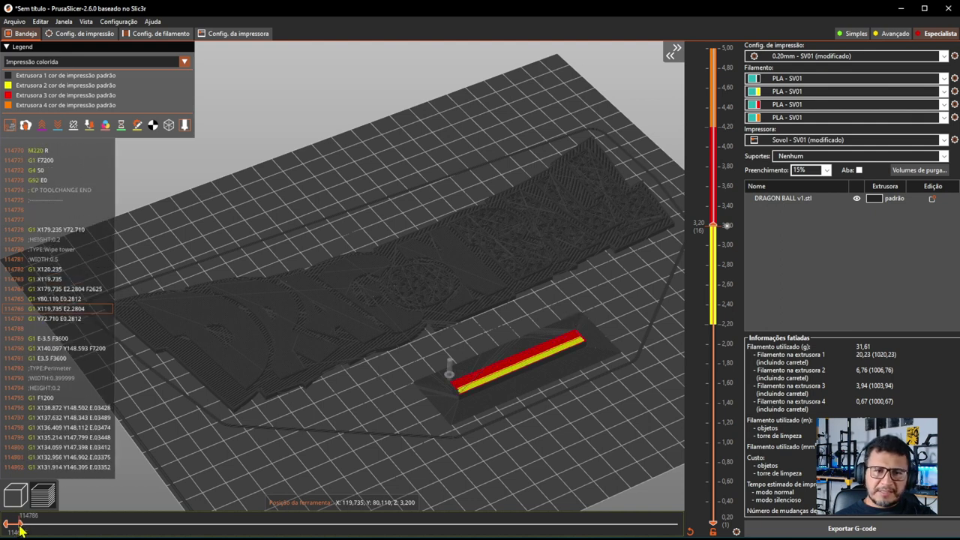
{"action": "scroll", "coordinate": [18, 530], "scroll_direction": "up", "scroll_amount": 20}
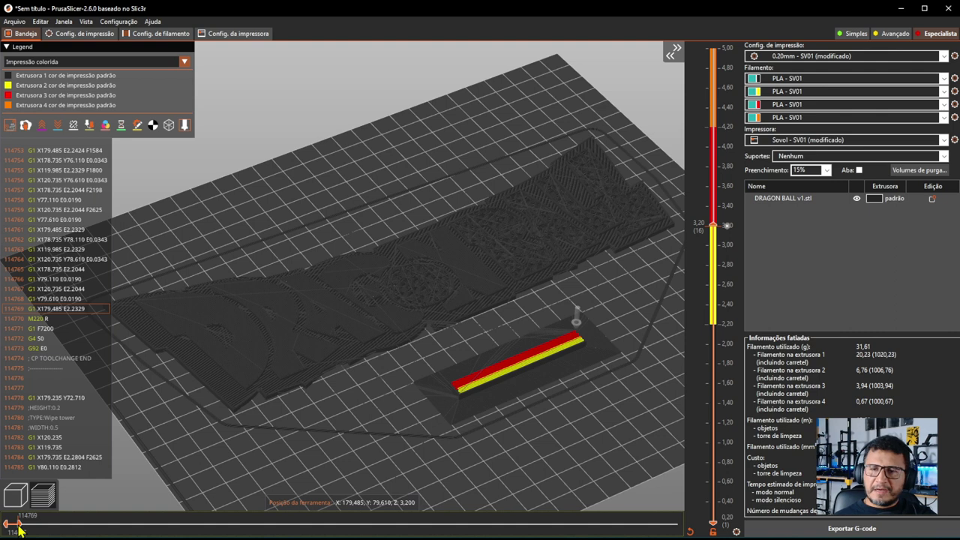
{"action": "scroll", "coordinate": [20, 530], "scroll_direction": "up", "scroll_amount": 14}
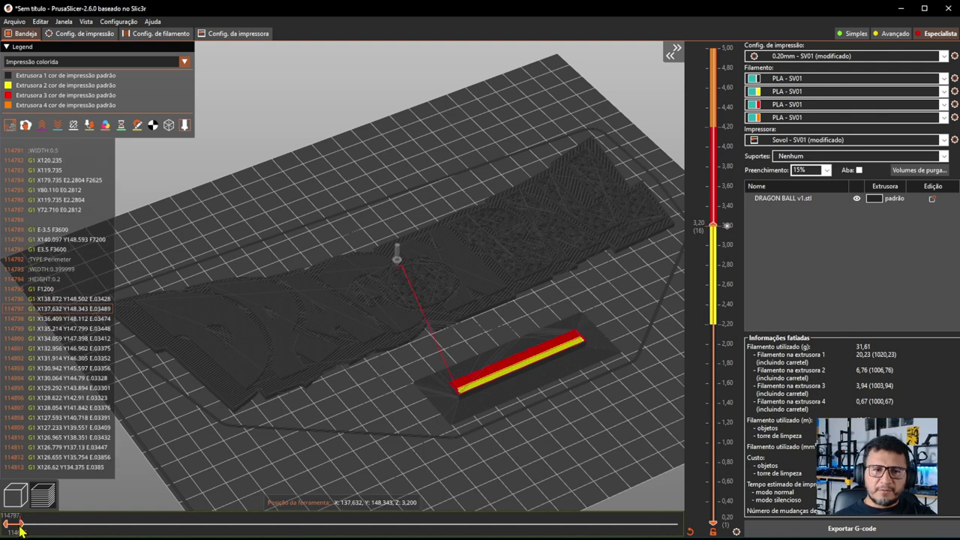
{"action": "scroll", "coordinate": [20, 530], "scroll_direction": "up", "scroll_amount": 8}
{"action": "left_click_drag", "start_coordinate": [23, 530], "coordinate": [48, 530]}
{"action": "scroll", "coordinate": [420, 433], "scroll_direction": "down", "scroll_amount": 3}
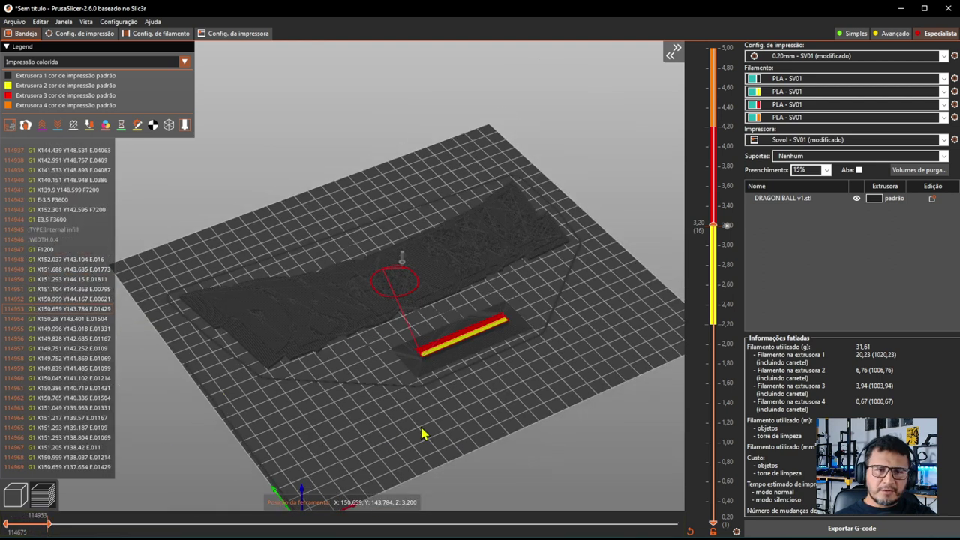
{"action": "left_click_drag", "start_coordinate": [421, 433], "coordinate": [410, 429]}
{"action": "left_click_drag", "start_coordinate": [552, 422], "coordinate": [530, 391]}
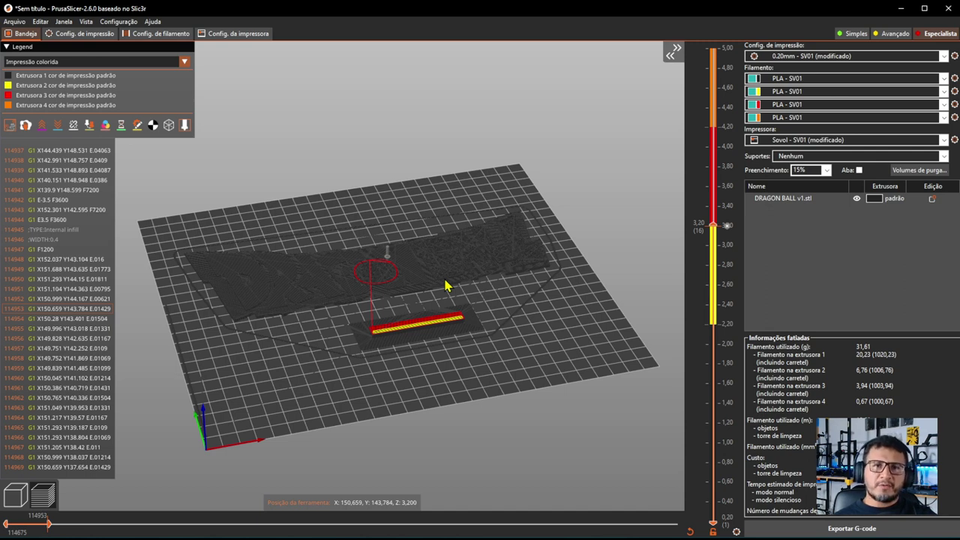
{"action": "left_click_drag", "start_coordinate": [367, 377], "coordinate": [379, 325]}
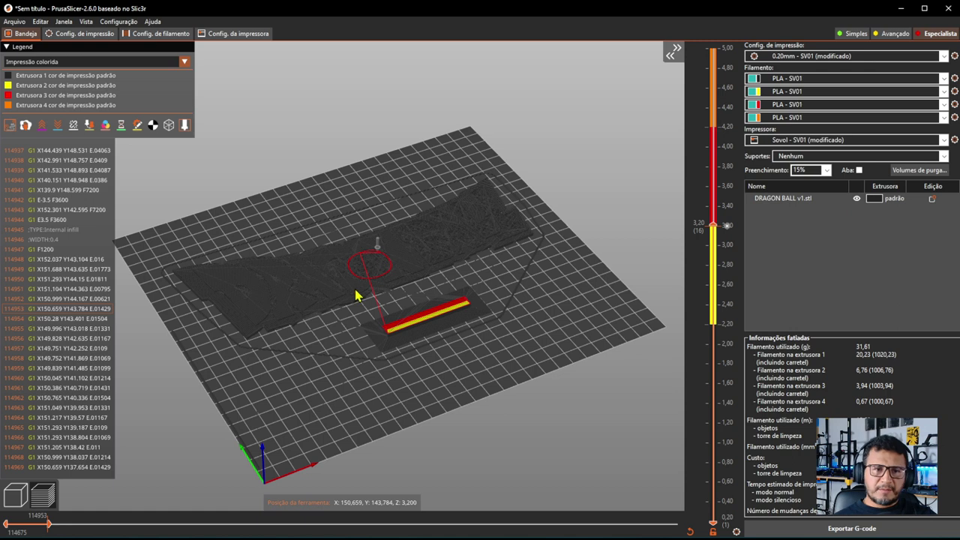
{"action": "left_click_drag", "start_coordinate": [476, 349], "coordinate": [472, 345]}
{"action": "left_click_drag", "start_coordinate": [427, 285], "coordinate": [387, 248]}
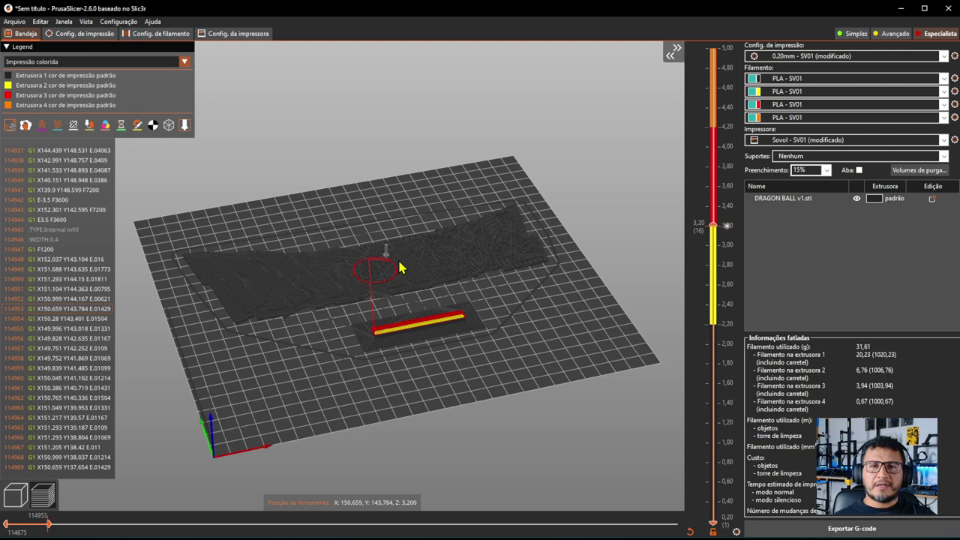
{"action": "left_click_drag", "start_coordinate": [517, 400], "coordinate": [300, 408]}
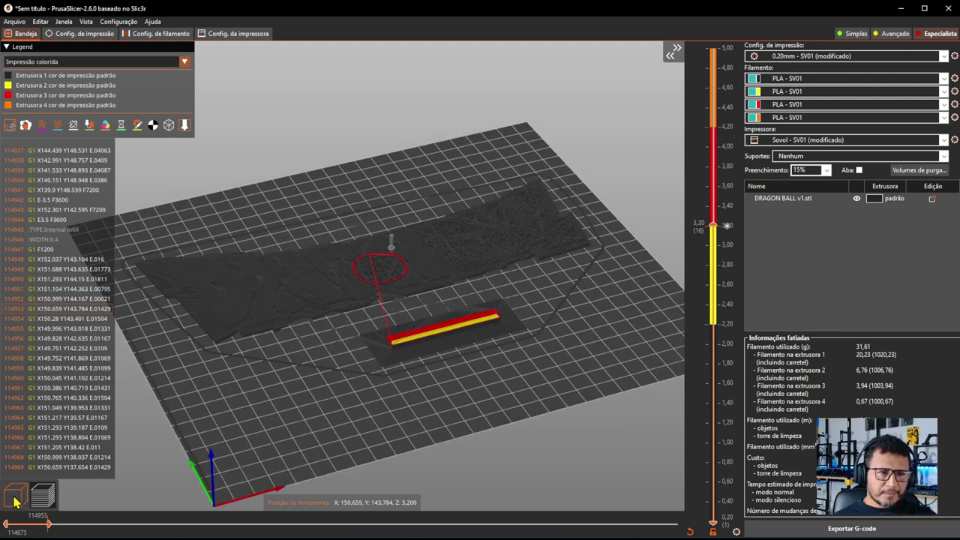
Step: Return to the 3D editor, then open the PLA - SV01 filament's advanced settings and read about the minimum purge on the wipe tower
{"action": "left_click", "coordinate": [15, 495]}
{"action": "left_click", "coordinate": [502, 419]}
{"action": "left_click_drag", "start_coordinate": [524, 422], "coordinate": [587, 359]}
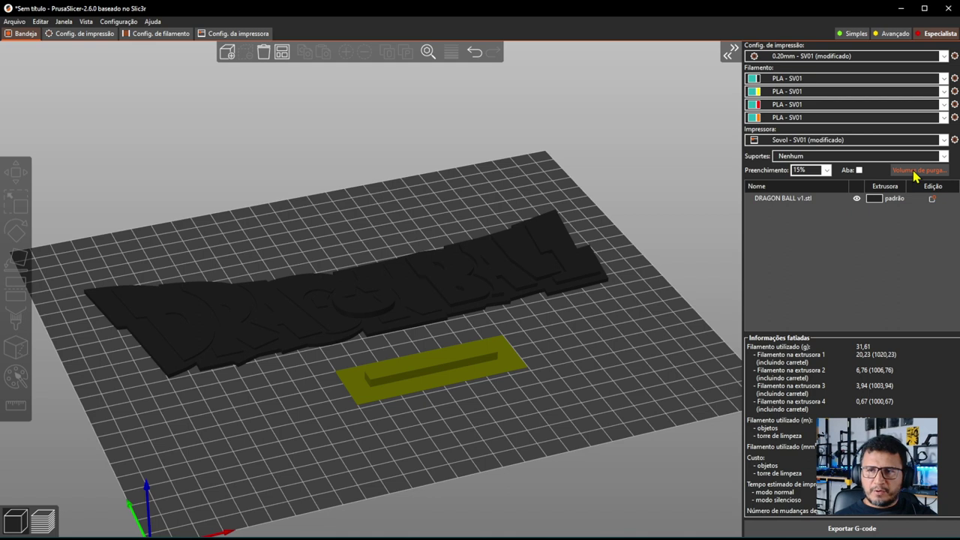
{"action": "left_click_drag", "start_coordinate": [581, 323], "coordinate": [180, 235]}
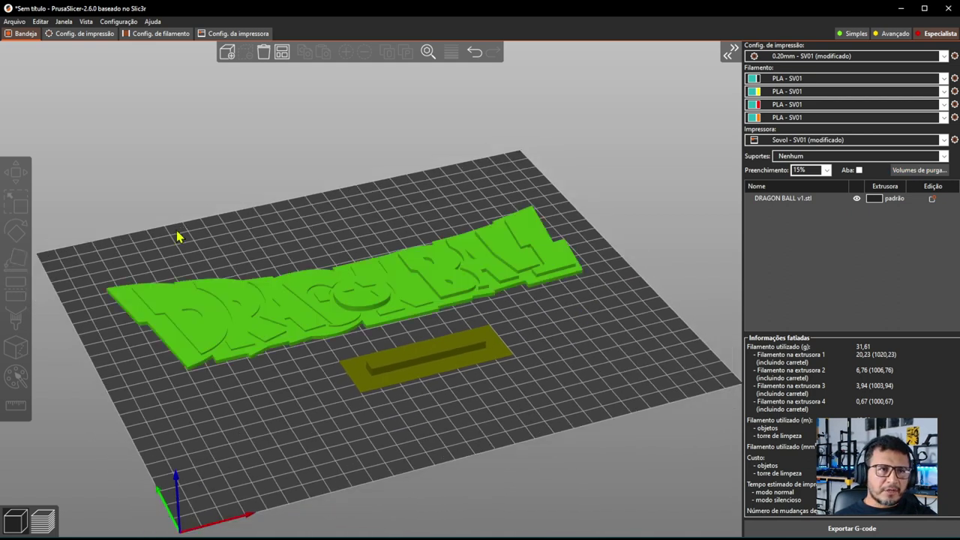
{"action": "left_click", "coordinate": [161, 34]}
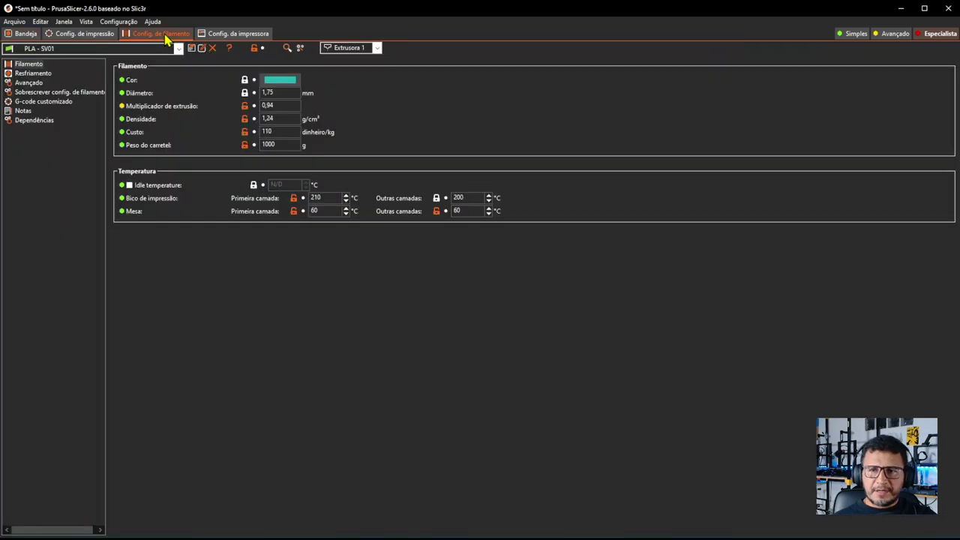
{"action": "left_click", "coordinate": [29, 82]}
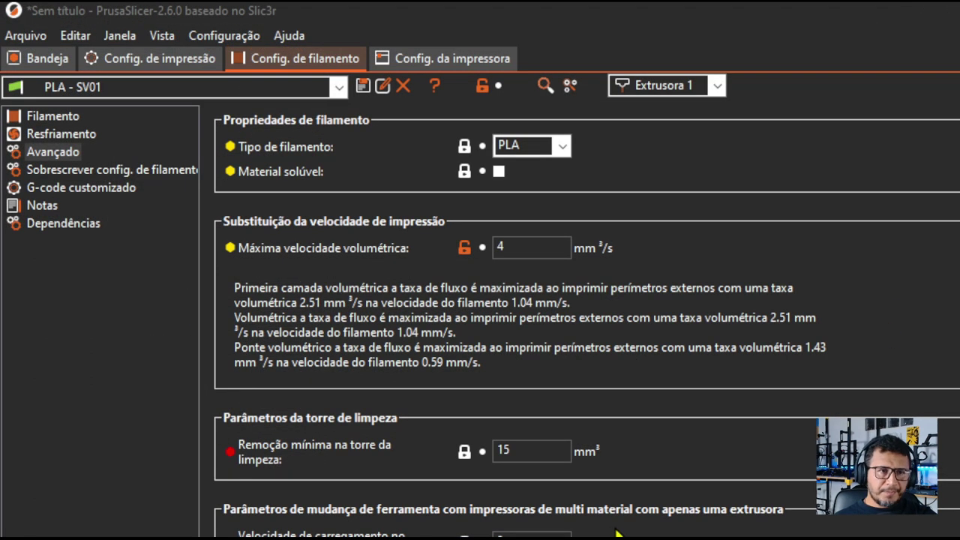
{"action": "mouse_move", "coordinate": [330, 466]}
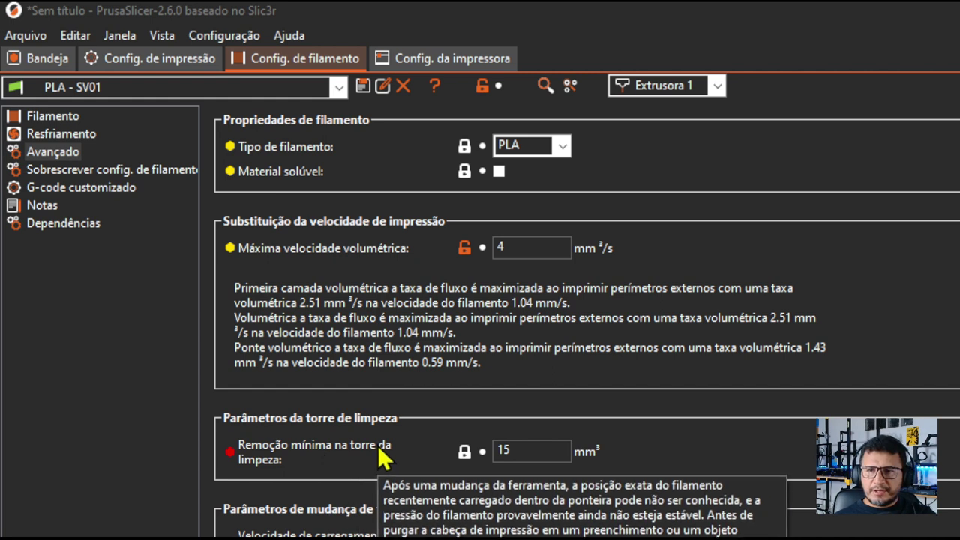
{"action": "mouse_move", "coordinate": [529, 453]}
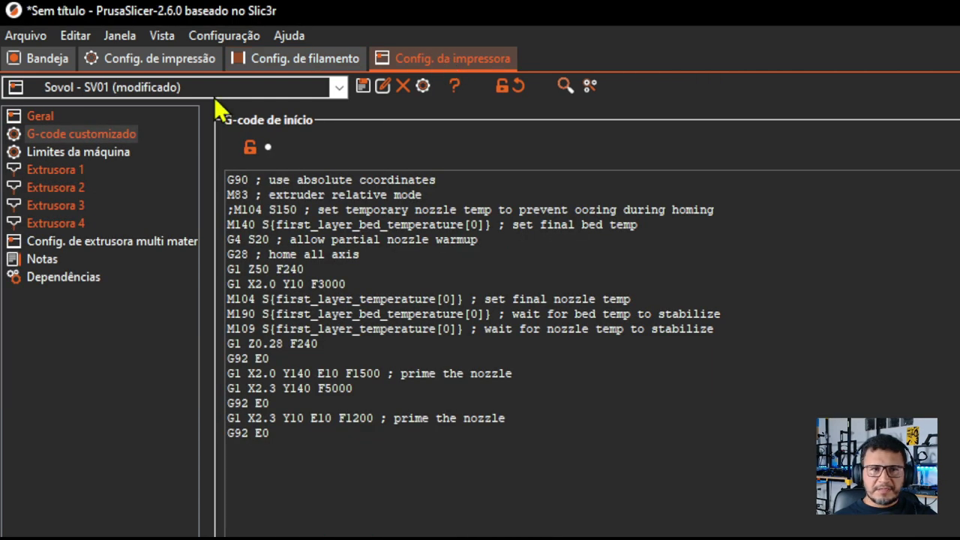
Step: Disable the single-extruder multi-material option in the printer's general settings and reslice the logo
{"action": "left_click", "coordinate": [41, 120]}
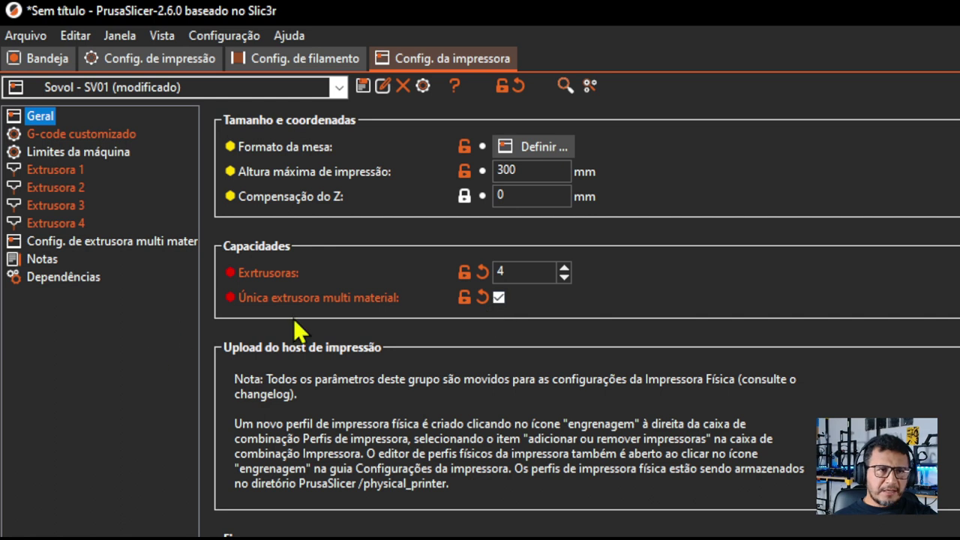
{"action": "left_click", "coordinate": [499, 299]}
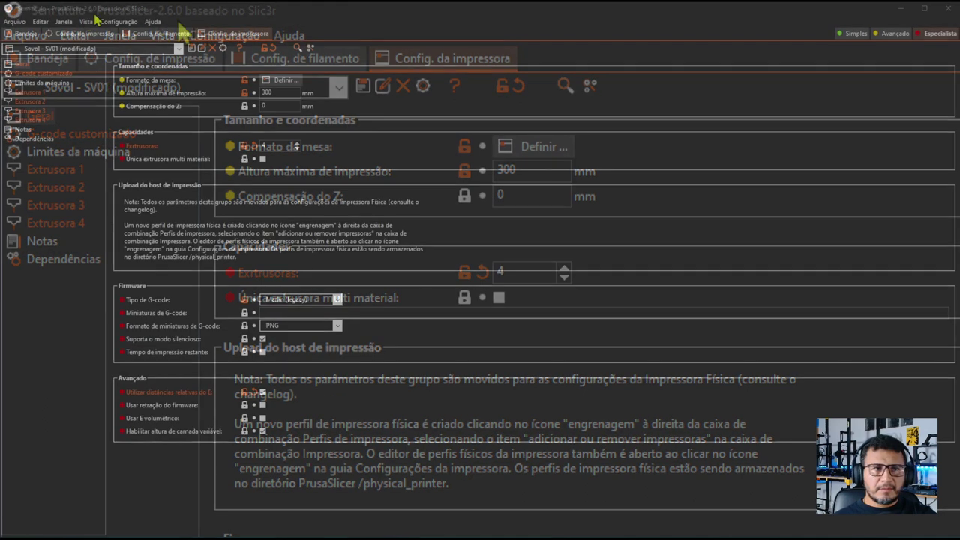
{"action": "left_click", "coordinate": [23, 34]}
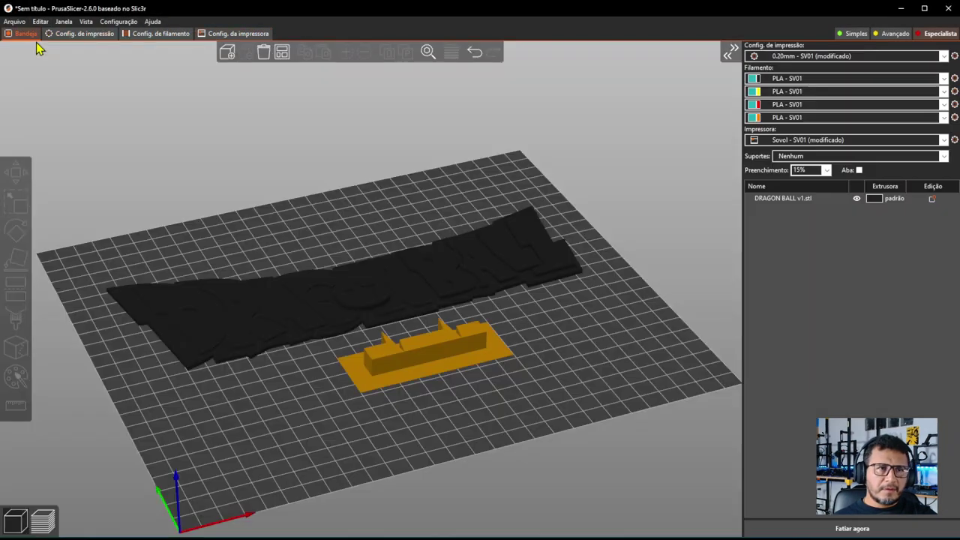
{"action": "left_click", "coordinate": [835, 530]}
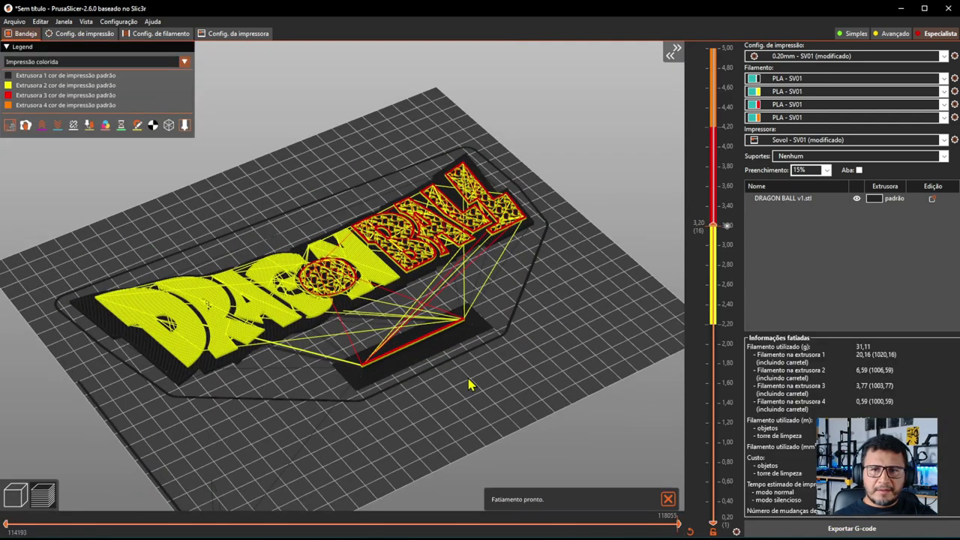
Step: Examine the wipe tower's purge lines up close on the 3,20 mm layer and on the 2,20 mm layer
{"action": "scroll", "coordinate": [440, 317], "scroll_direction": "up", "scroll_amount": 5}
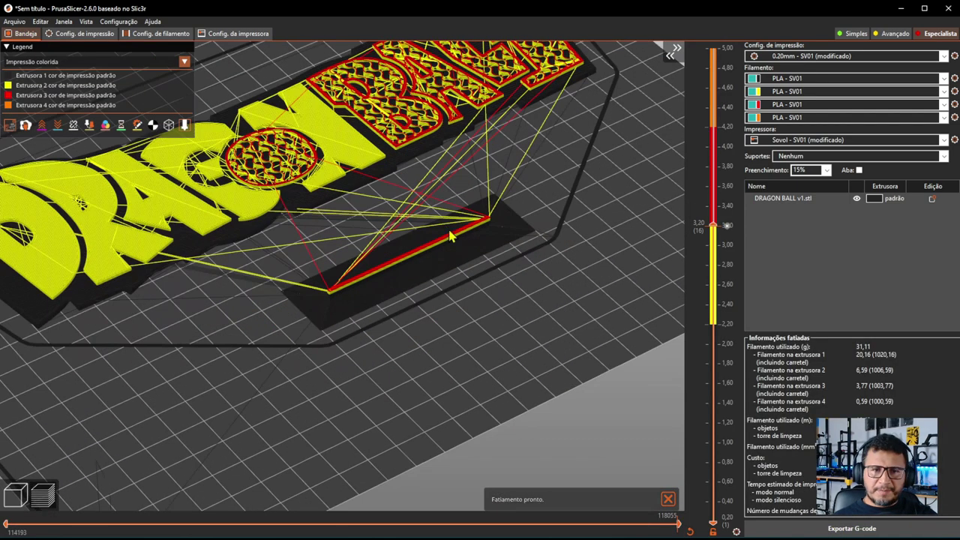
{"action": "scroll", "coordinate": [486, 292], "scroll_direction": "up", "scroll_amount": 1}
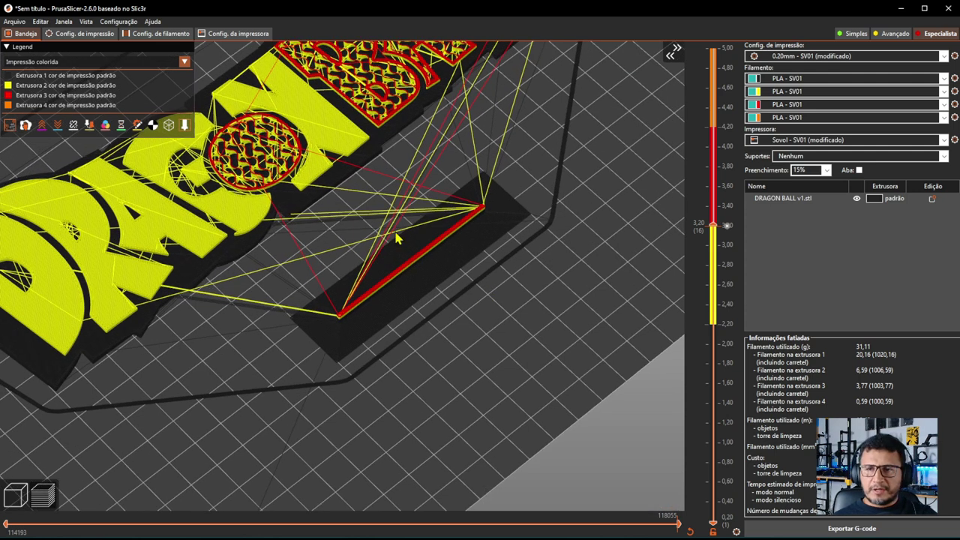
{"action": "scroll", "coordinate": [383, 269], "scroll_direction": "up", "scroll_amount": 2}
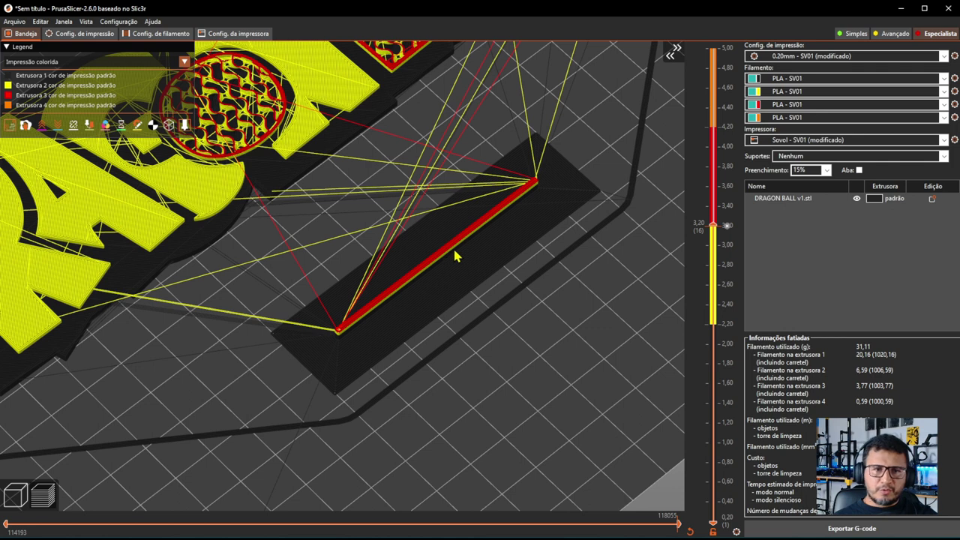
{"action": "scroll", "coordinate": [708, 237], "scroll_direction": "down", "scroll_amount": 1}
{"action": "scroll", "coordinate": [708, 236], "scroll_direction": "up", "scroll_amount": 1}
{"action": "left_click_drag", "start_coordinate": [708, 236], "coordinate": [738, 328]}
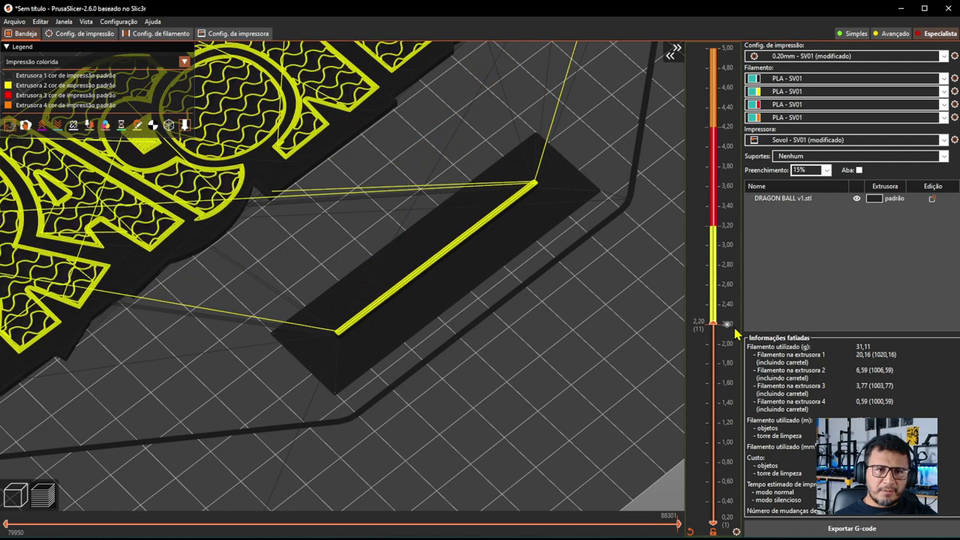
{"action": "scroll", "coordinate": [456, 407], "scroll_direction": "down", "scroll_amount": 3}
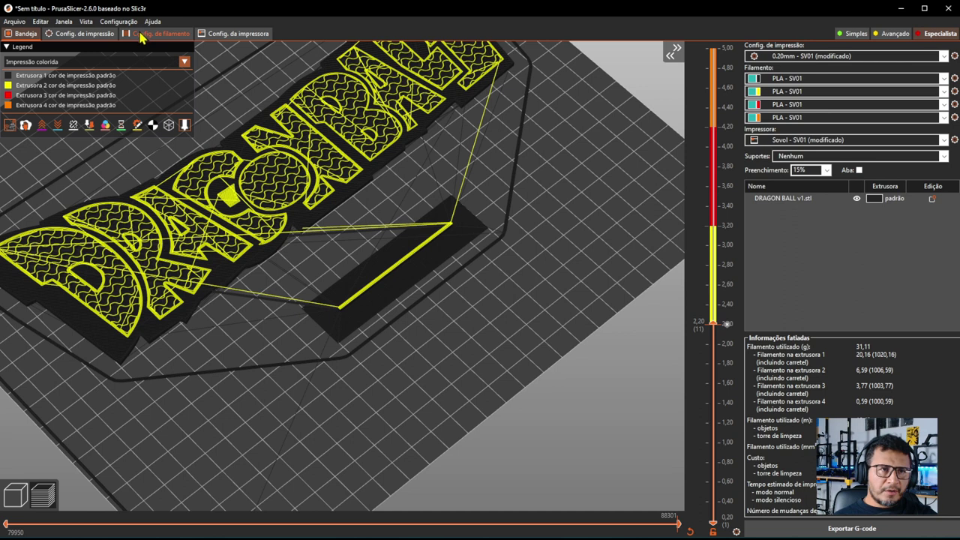
Step: Set the PLA - SV01 filament's minimum purge on the wipe tower to 30 mm³ and reslice the logo
{"action": "left_click", "coordinate": [147, 34]}
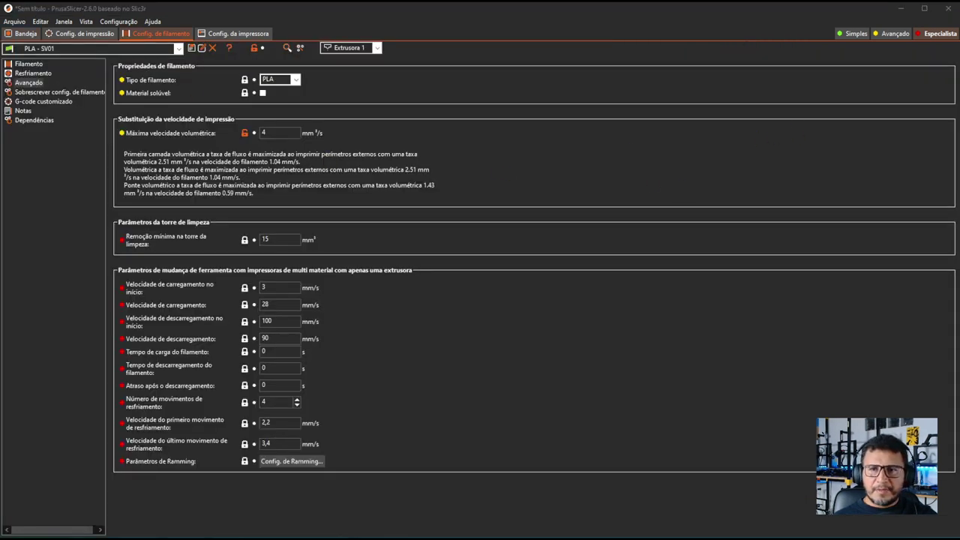
{"action": "double_click", "coordinate": [283, 239]}
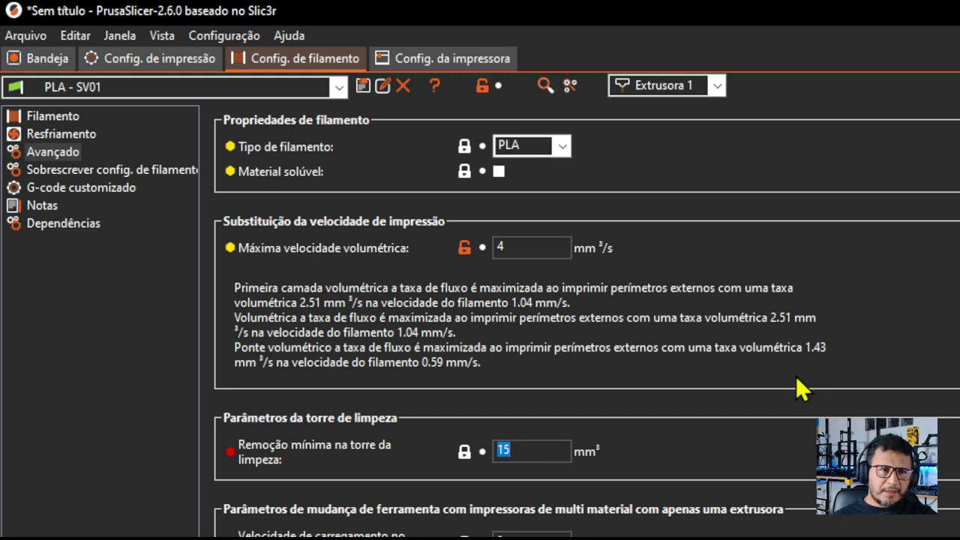
{"action": "type", "text": "30"}
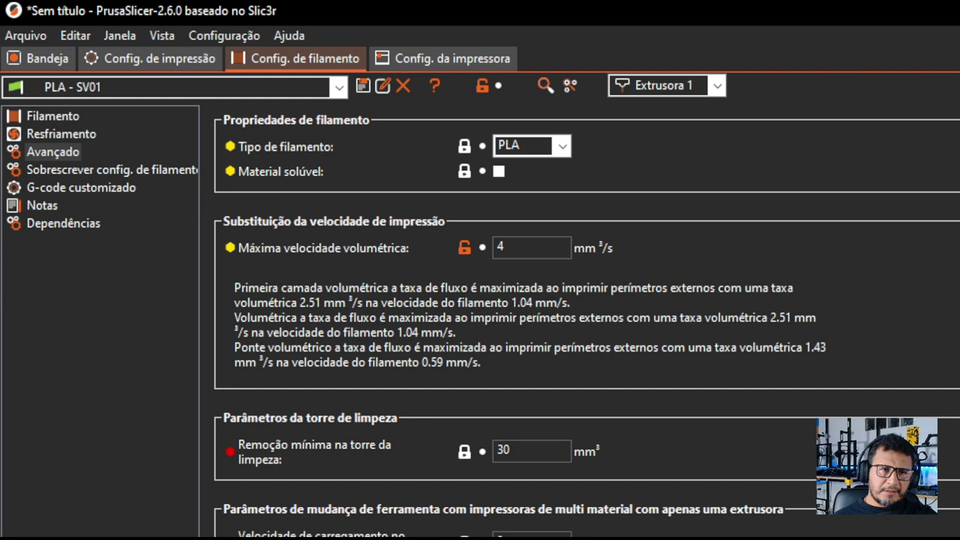
{"action": "key", "text": "Return"}
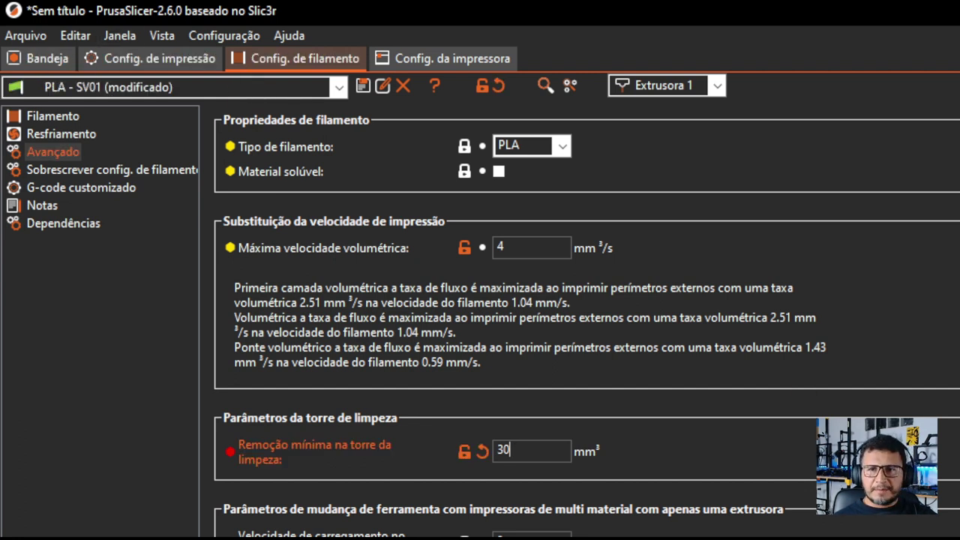
{"action": "left_click", "coordinate": [37, 58]}
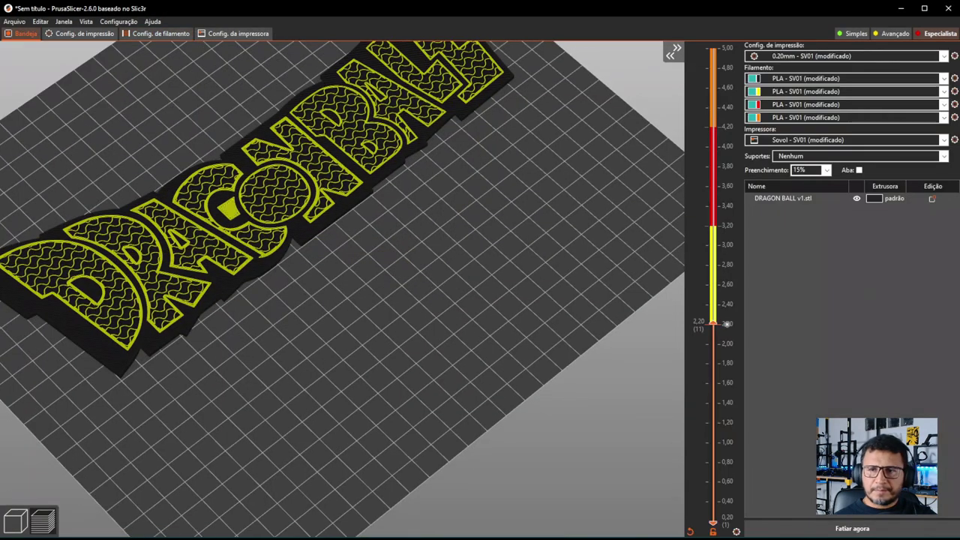
{"action": "left_click", "coordinate": [839, 528]}
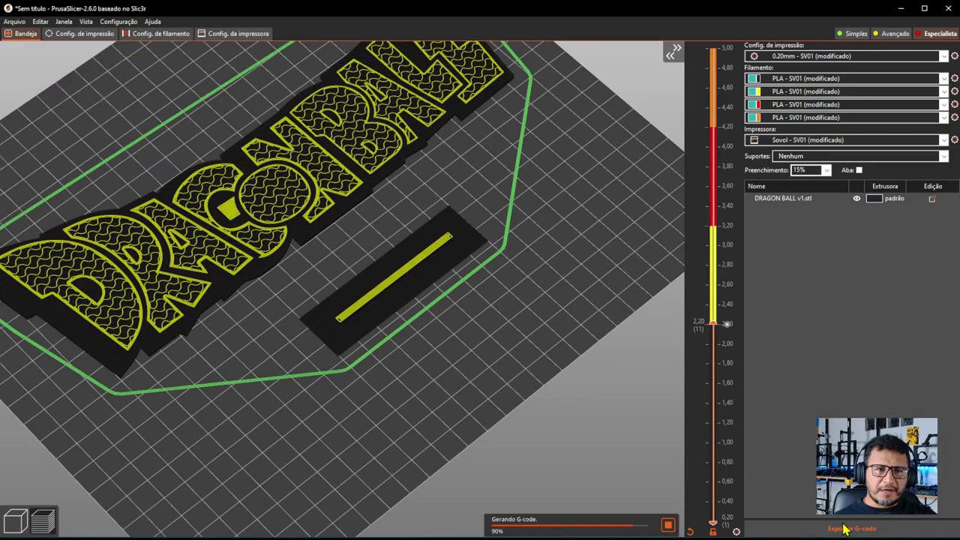
{"action": "scroll", "coordinate": [418, 243], "scroll_direction": "up", "scroll_amount": 4}
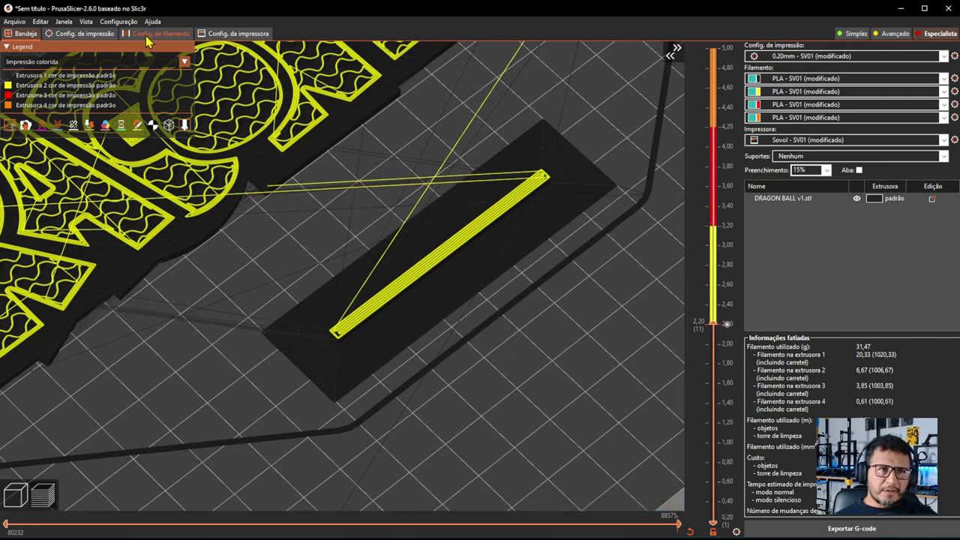
Step: Raise the filament's minimum purge on the wipe tower to 60 mm³ and slice the logo again
{"action": "left_click", "coordinate": [154, 34]}
{"action": "mouse_move", "coordinate": [196, 249]}
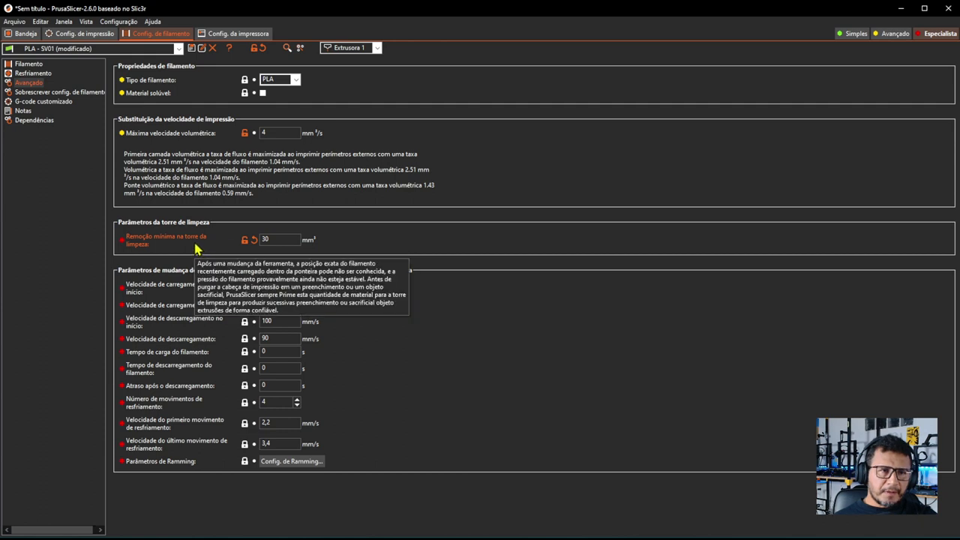
{"action": "left_click", "coordinate": [278, 239]}
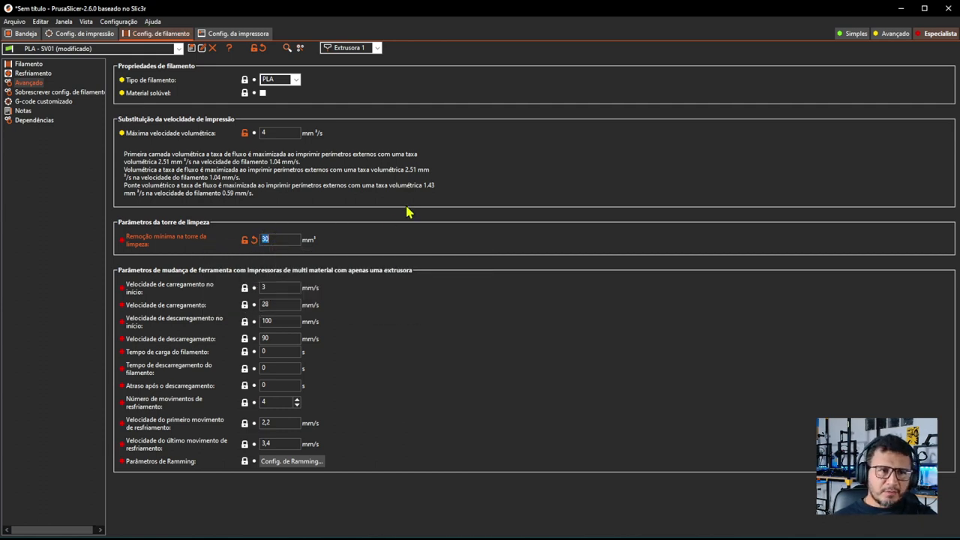
{"action": "type", "text": "6"}
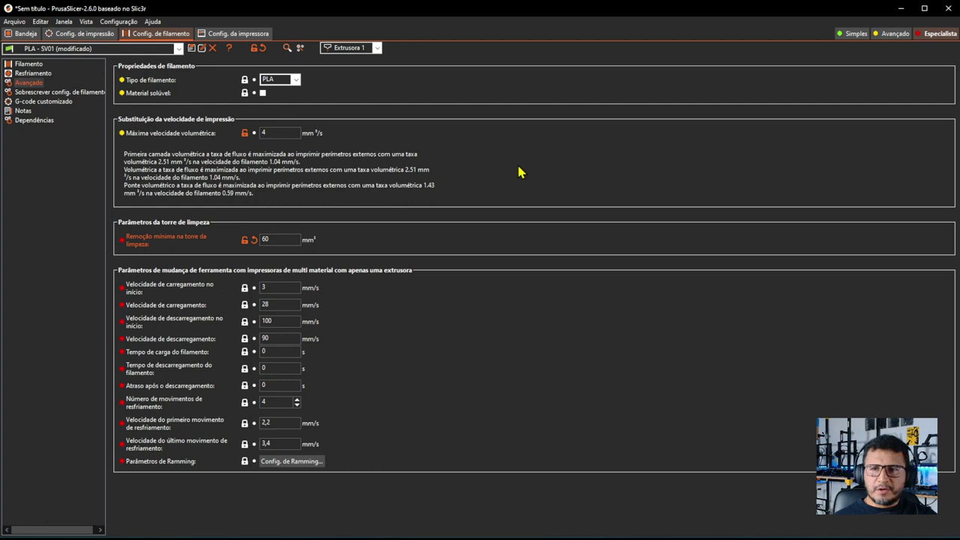
{"action": "left_click", "coordinate": [22, 33]}
{"action": "left_click", "coordinate": [841, 529]}
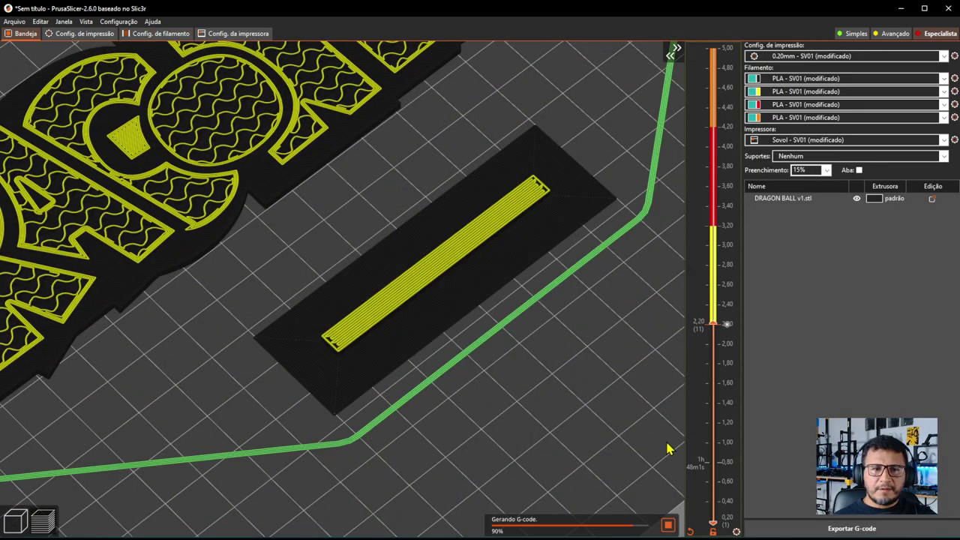
Step: Preview the 2,00 mm and 3,20 mm layers to check the purge area on the wipe tower
{"action": "scroll", "coordinate": [442, 326], "scroll_direction": "down", "scroll_amount": 1}
{"action": "left_click_drag", "start_coordinate": [712, 323], "coordinate": [711, 344]}
{"action": "scroll", "coordinate": [480, 399], "scroll_direction": "down", "scroll_amount": 4}
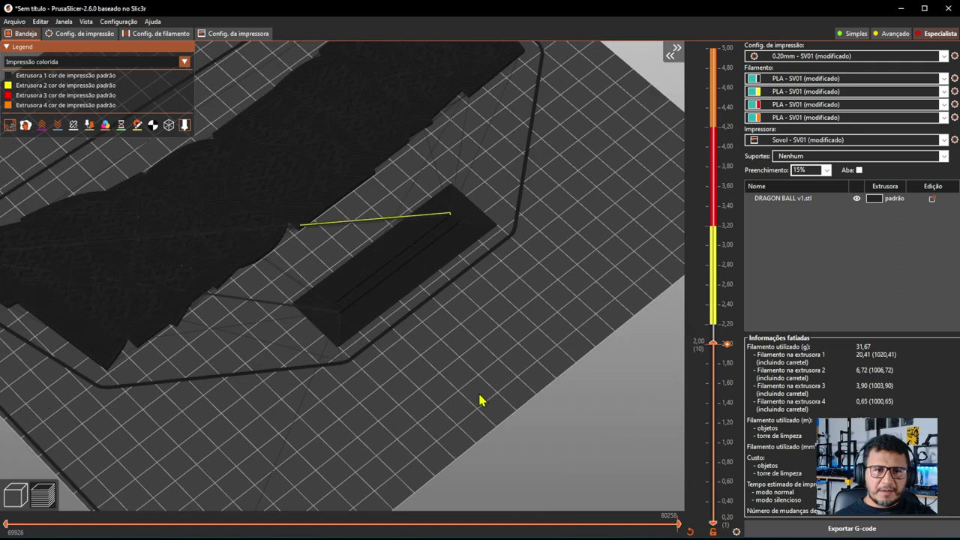
{"action": "left_click_drag", "start_coordinate": [440, 255], "coordinate": [371, 337]}
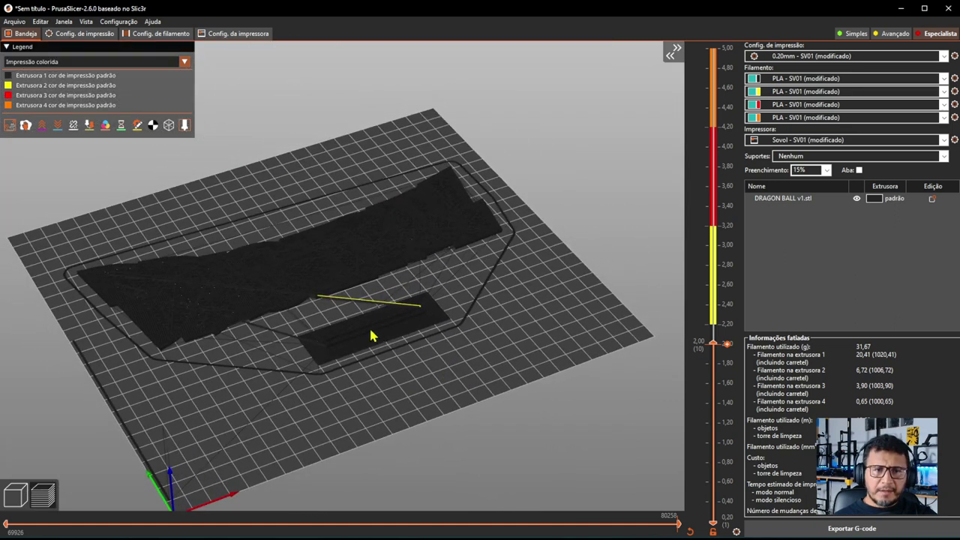
{"action": "scroll", "coordinate": [370, 337], "scroll_direction": "up", "scroll_amount": 3}
{"action": "left_click_drag", "start_coordinate": [712, 343], "coordinate": [712, 225]}
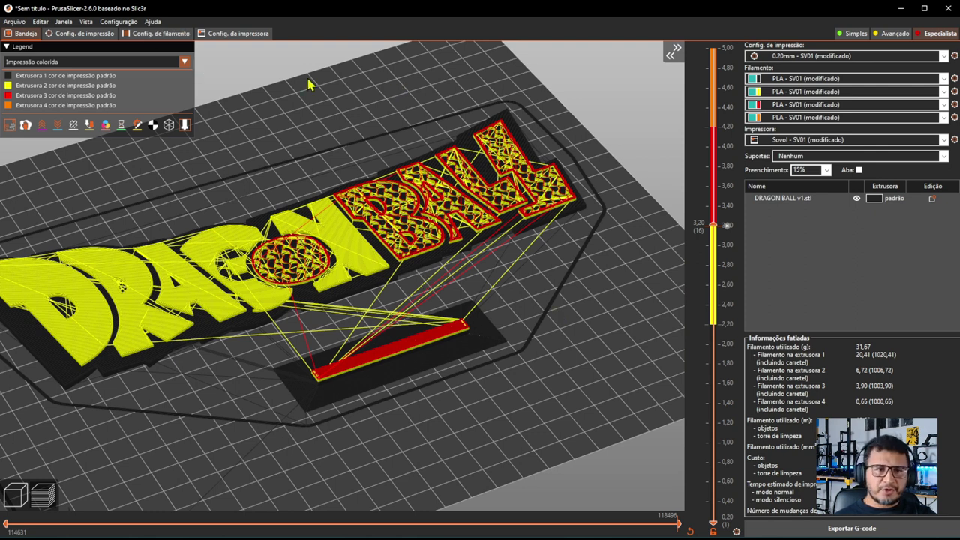
Step: Reset the filament's minimum purge to its saved value and re-enable single-extruder multi-material for the printer
{"action": "left_click", "coordinate": [141, 37]}
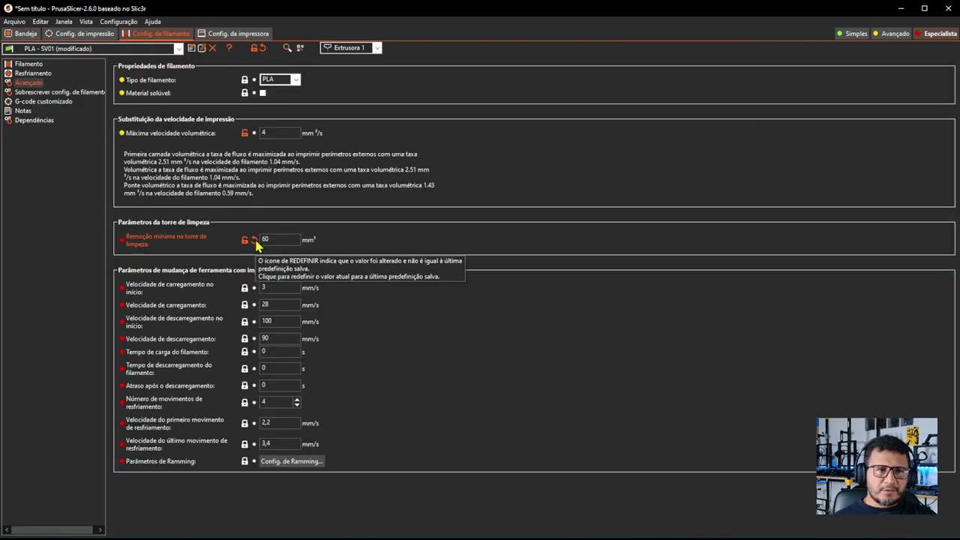
{"action": "left_click", "coordinate": [234, 36]}
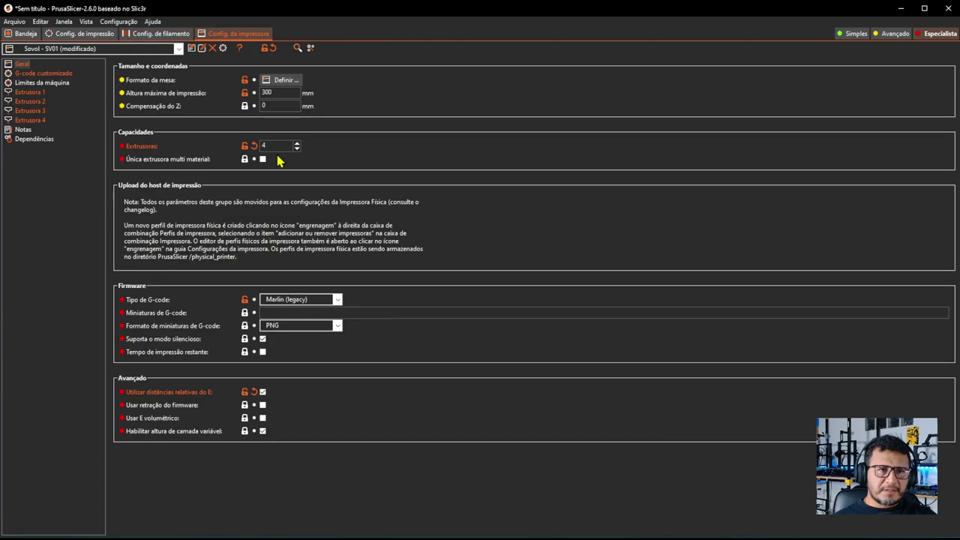
{"action": "left_click", "coordinate": [263, 159]}
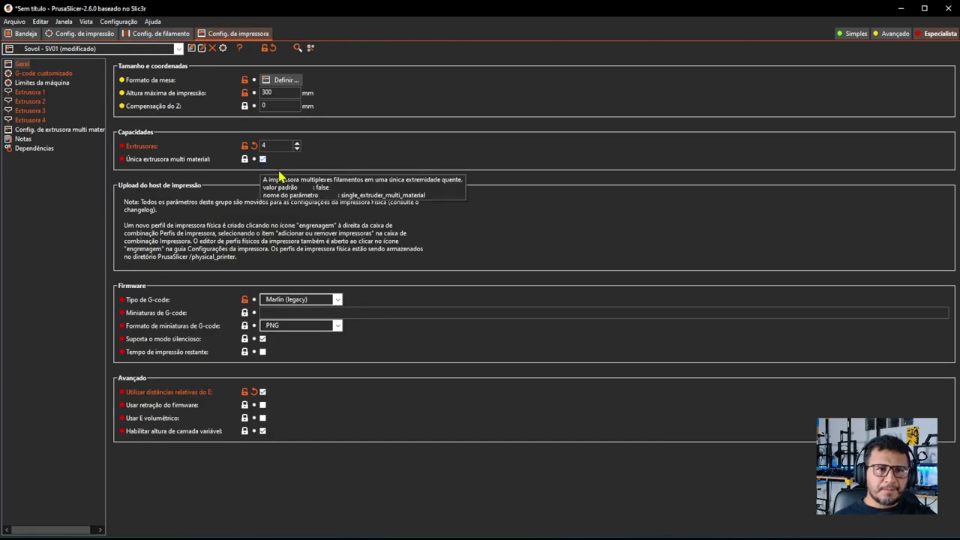
Step: Return to the 3D editor and look over the logo together with its wipe tower on the bed
{"action": "left_click", "coordinate": [27, 34]}
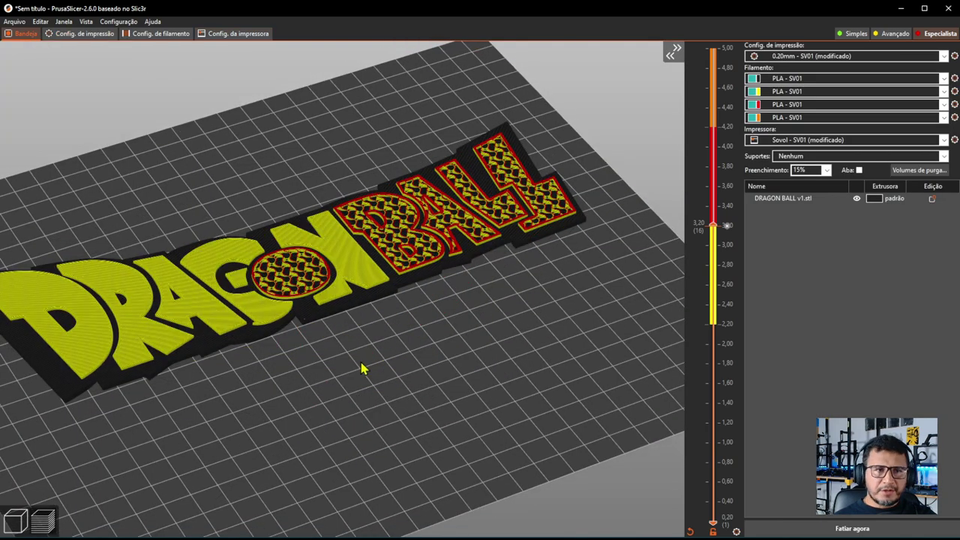
{"action": "middle_click_drag", "start_coordinate": [388, 342], "coordinate": [425, 357]}
{"action": "scroll", "coordinate": [425, 358], "scroll_direction": "down", "scroll_amount": 3}
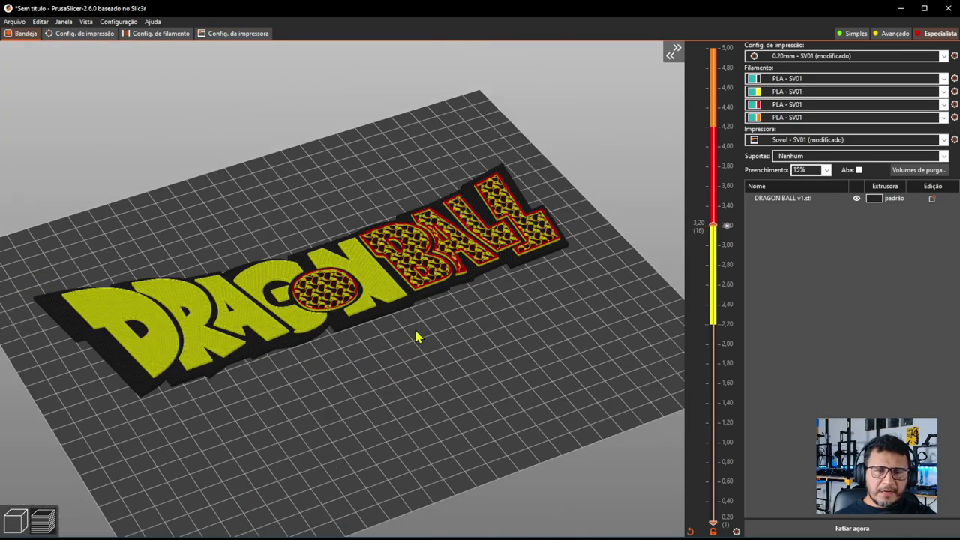
{"action": "scroll", "coordinate": [429, 347], "scroll_direction": "up", "scroll_amount": 3}
{"action": "scroll", "coordinate": [315, 357], "scroll_direction": "up", "scroll_amount": 2}
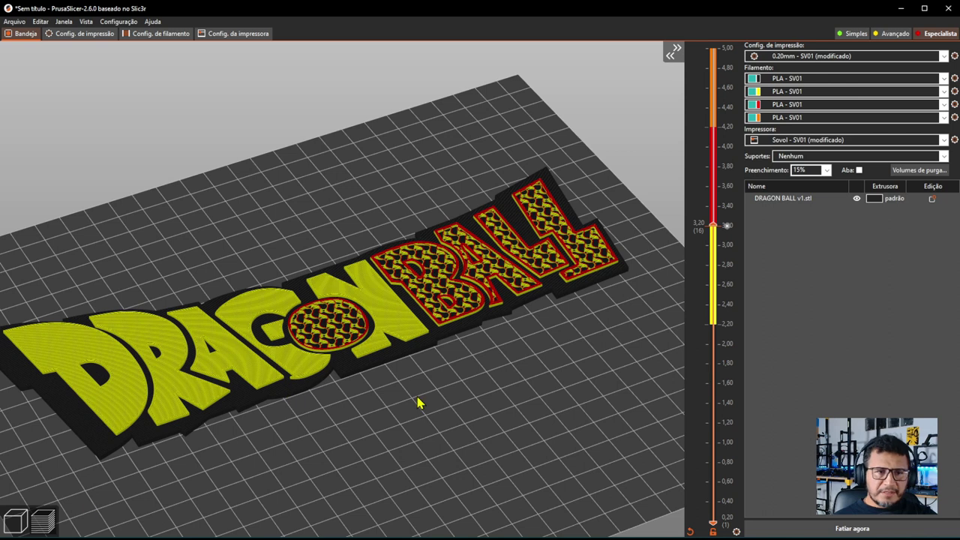
{"action": "left_click", "coordinate": [18, 521]}
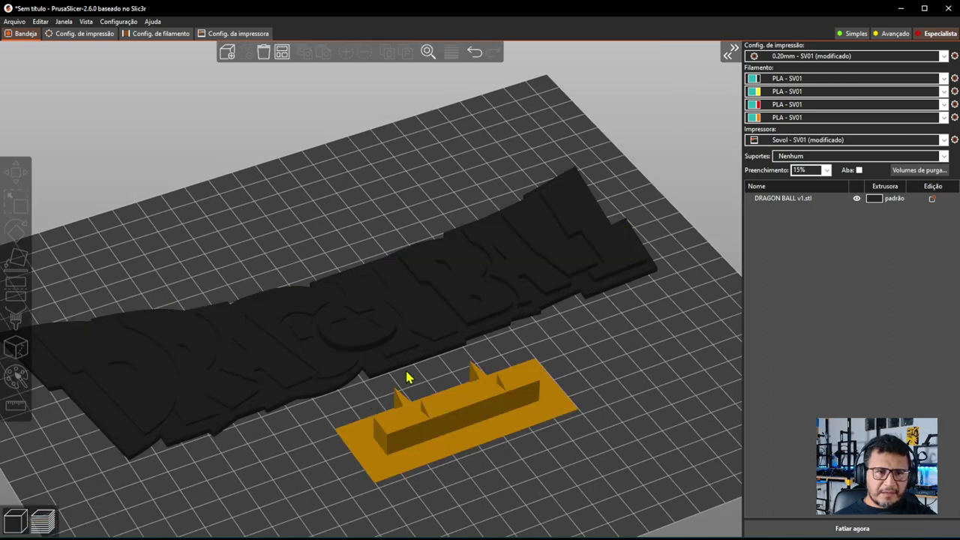
{"action": "middle_click_drag", "start_coordinate": [609, 366], "coordinate": [644, 339]}
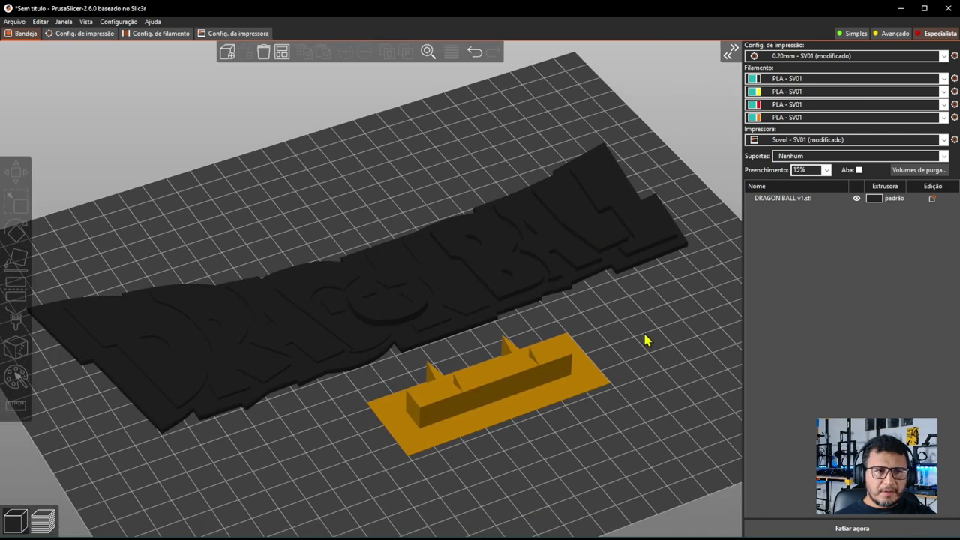
{"action": "scroll", "coordinate": [292, 199], "scroll_direction": "down", "scroll_amount": 1}
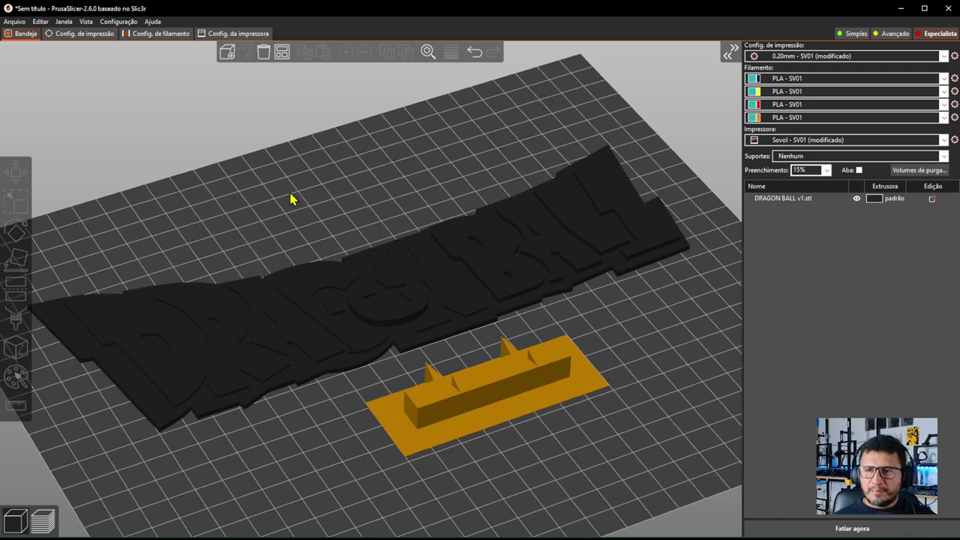
{"action": "scroll", "coordinate": [293, 198], "scroll_direction": "down", "scroll_amount": 1}
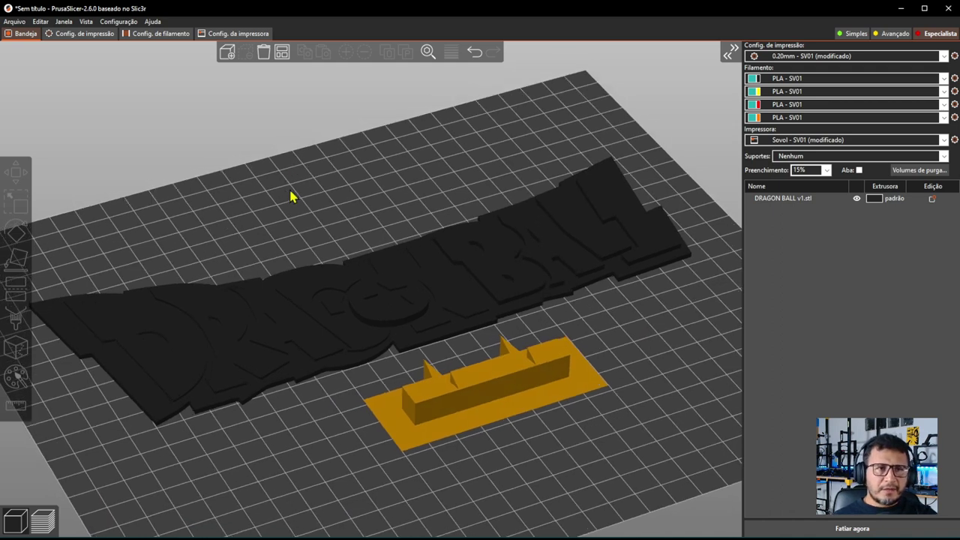
Step: Open the printer's single-extruder multi-material parameters and read the cooling tube and filament parking settings
{"action": "left_click", "coordinate": [249, 36]}
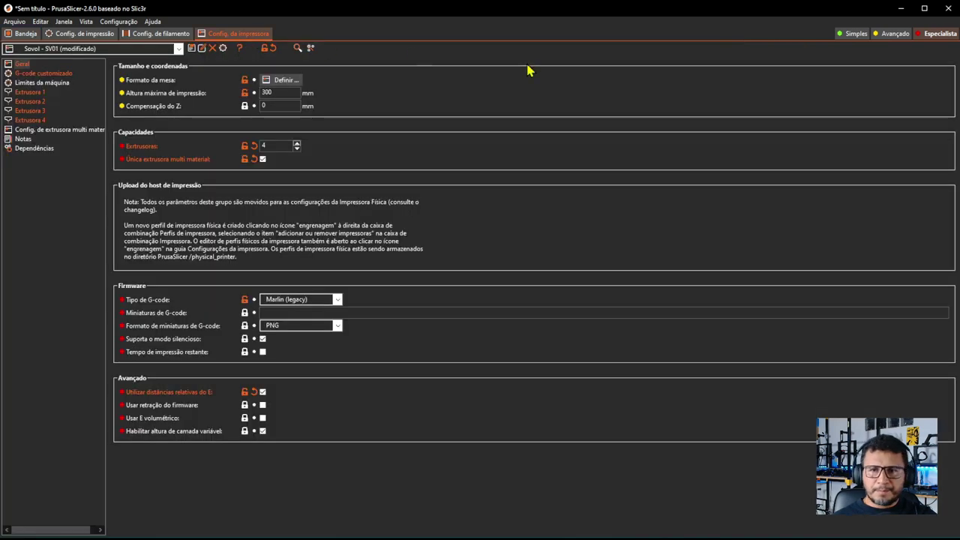
{"action": "left_click", "coordinate": [59, 132]}
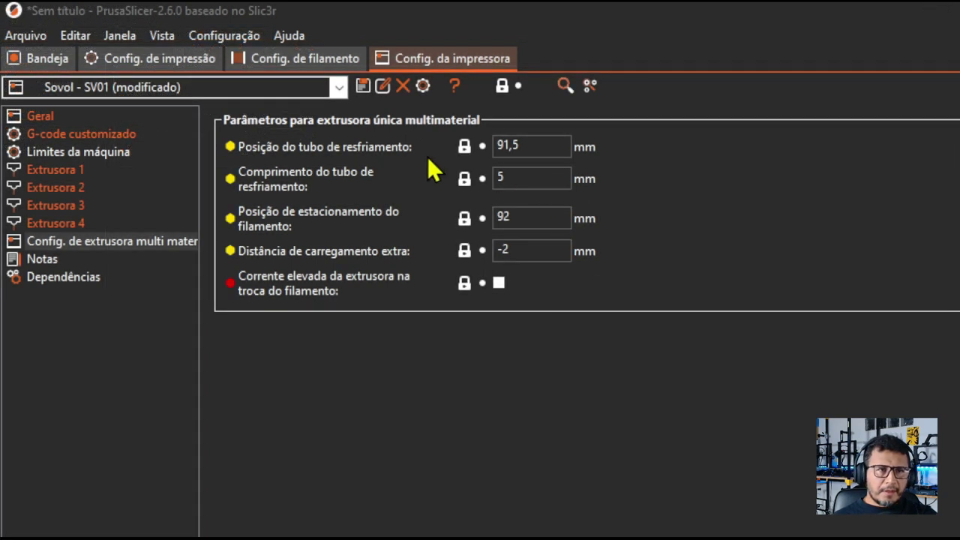
Step: Set the cooling tube position and the filament parking position to 80 mm
{"action": "left_click", "coordinate": [548, 148]}
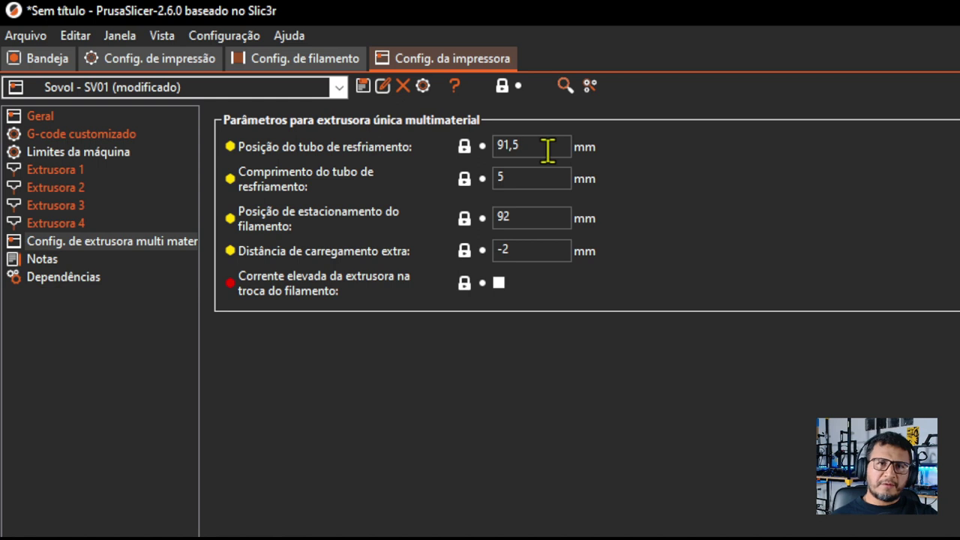
{"action": "double_click", "coordinate": [548, 149]}
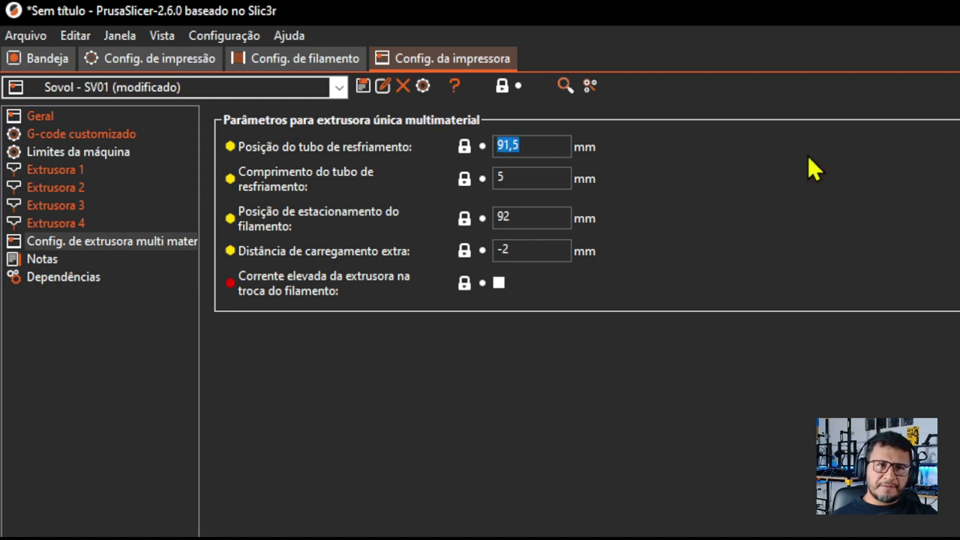
{"action": "type", "text": "80"}
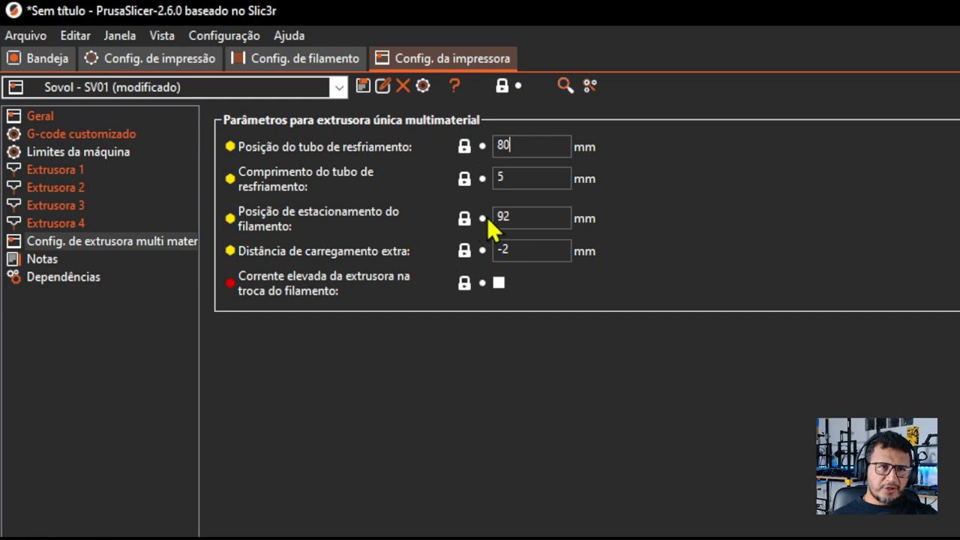
{"action": "double_click", "coordinate": [535, 225]}
{"action": "type", "text": "80"}
{"action": "key", "text": "Return"}
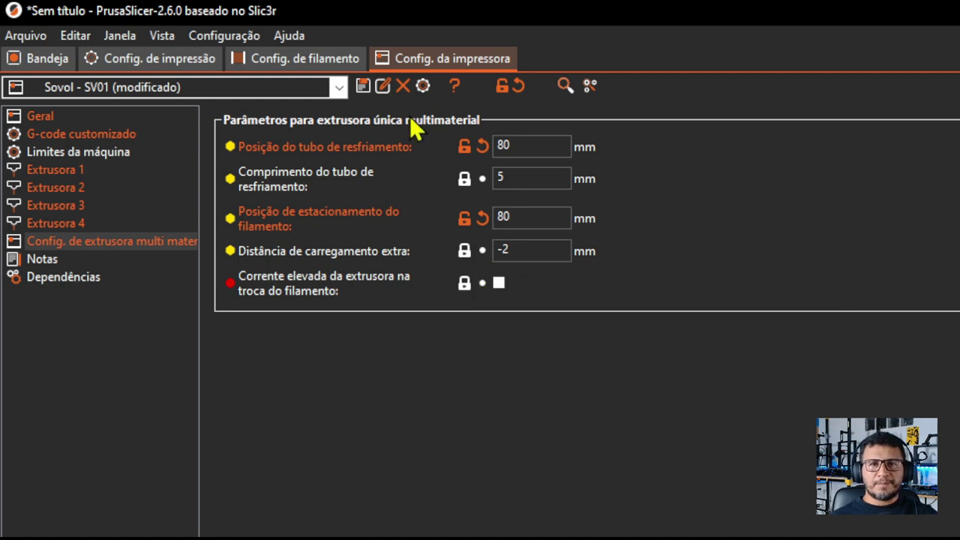
Step: Set both the cooling tube position and the filament parking position to 20 mm
{"action": "left_click", "coordinate": [538, 148]}
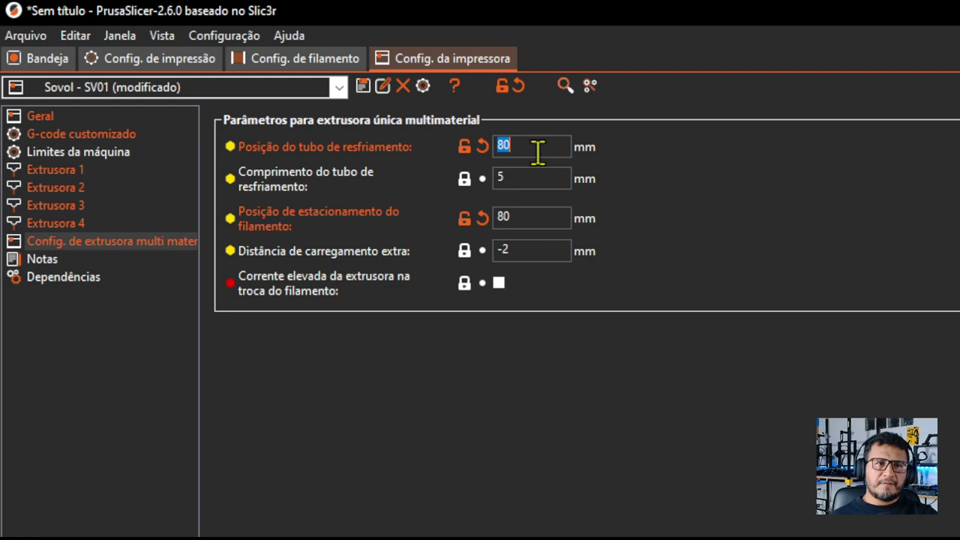
{"action": "type", "text": "20"}
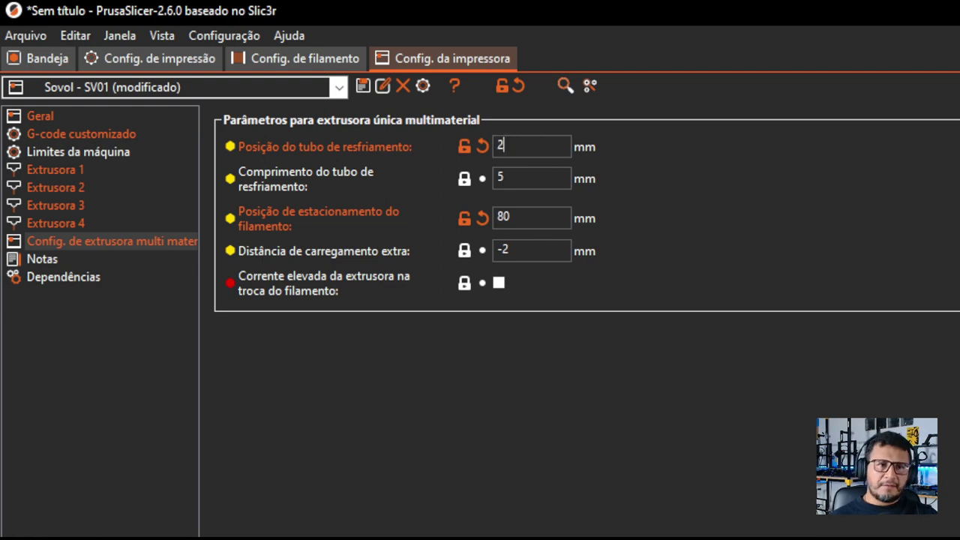
{"action": "left_click", "coordinate": [539, 222]}
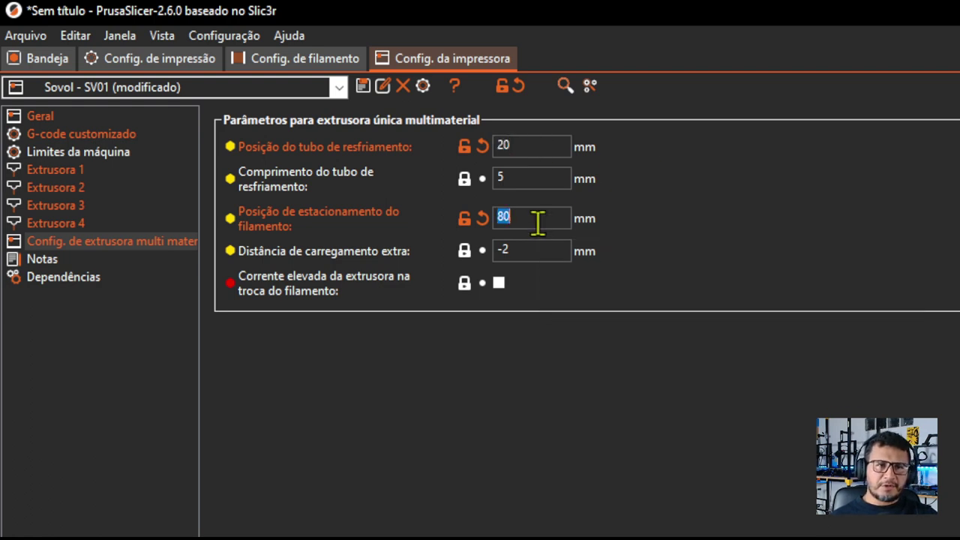
{"action": "type", "text": "2"}
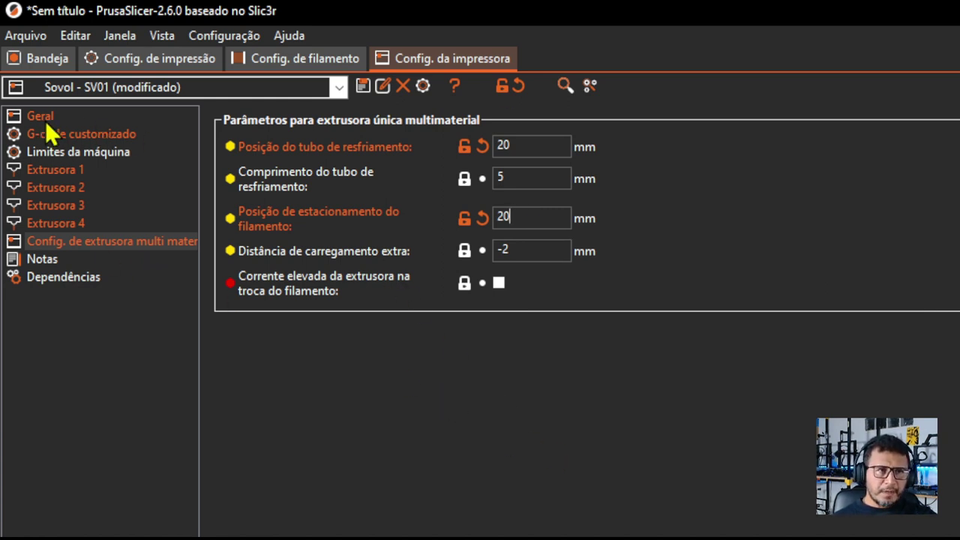
Step: Copy {if layer_num >= 0}M600{endif}; from the Notepad window into the printer's custom tool-change G-code in PrusaSlicer
{"action": "left_click", "coordinate": [91, 137]}
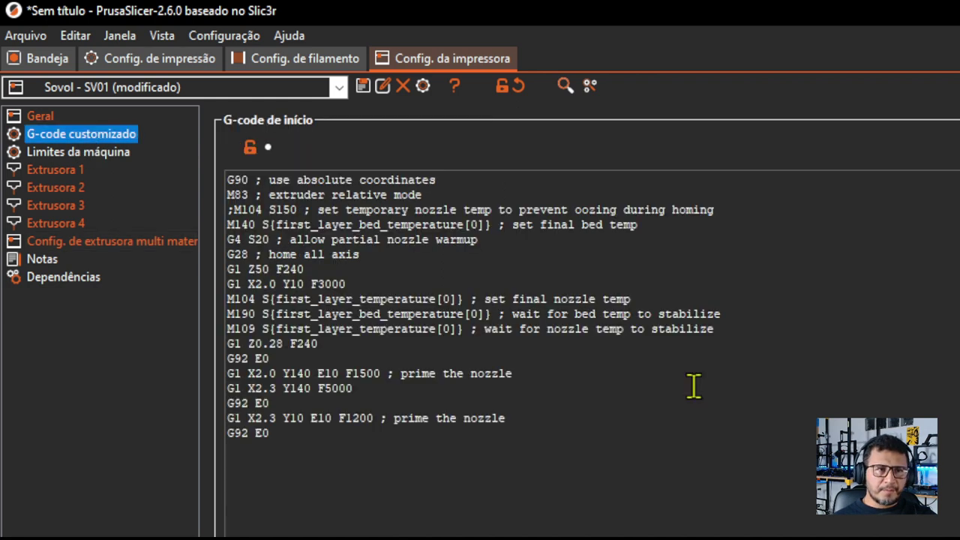
{"action": "scroll", "coordinate": [585, 322], "scroll_direction": "down", "scroll_amount": 15}
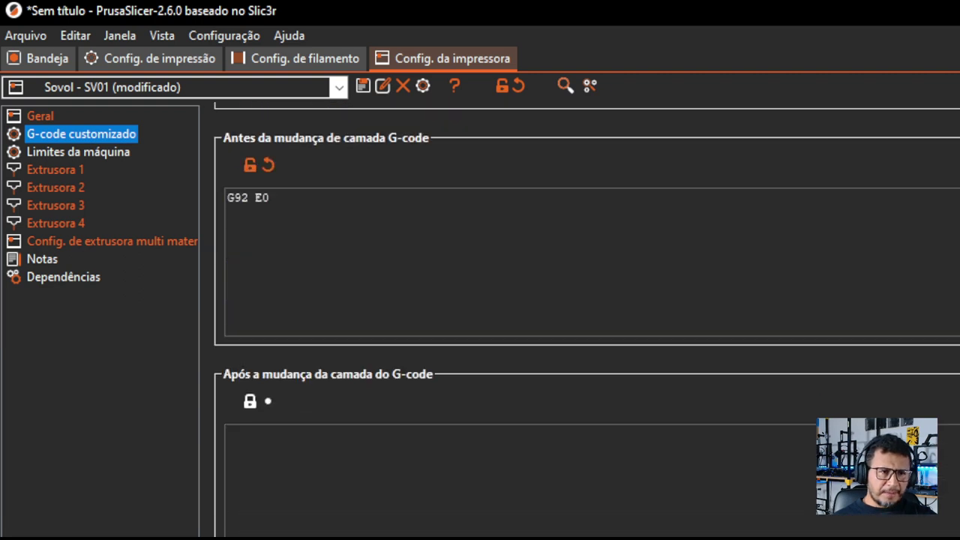
{"action": "scroll", "coordinate": [585, 323], "scroll_direction": "down", "scroll_amount": 1}
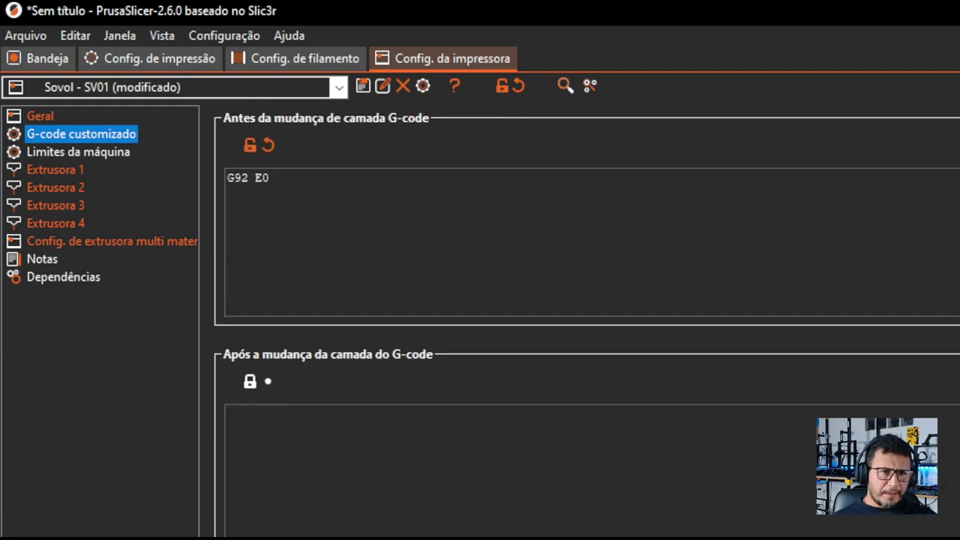
{"action": "scroll", "coordinate": [585, 323], "scroll_direction": "down", "scroll_amount": 5}
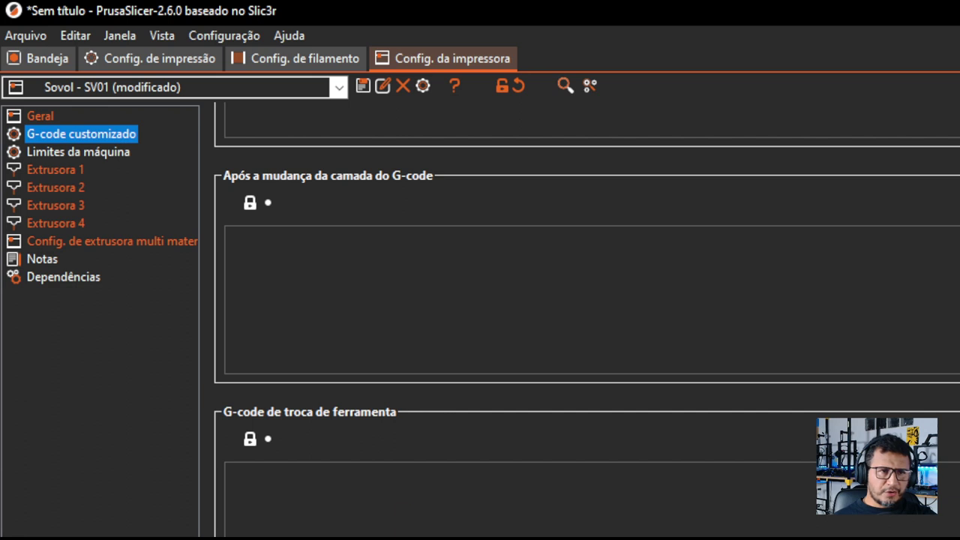
{"action": "left_click", "coordinate": [407, 514]}
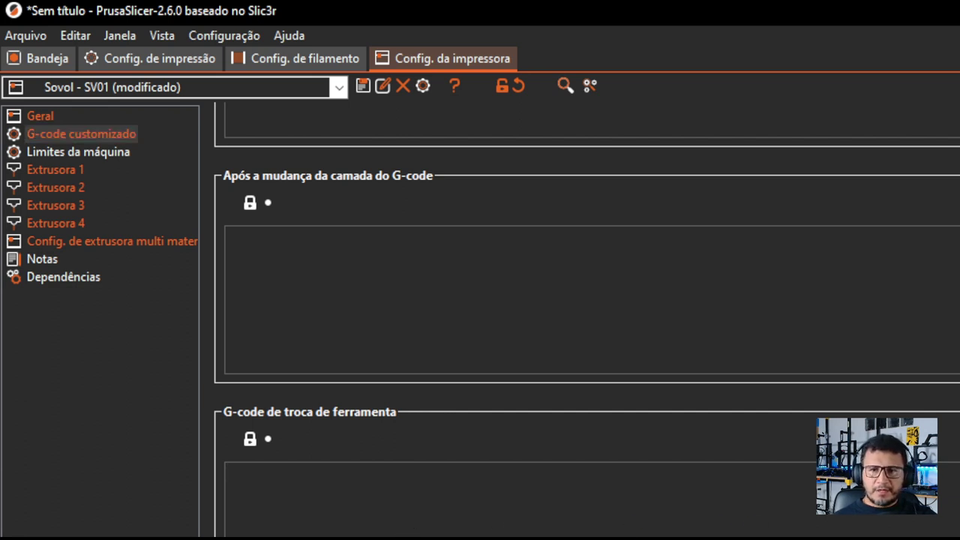
{"action": "scroll", "coordinate": [585, 322], "scroll_direction": "down", "scroll_amount": 3}
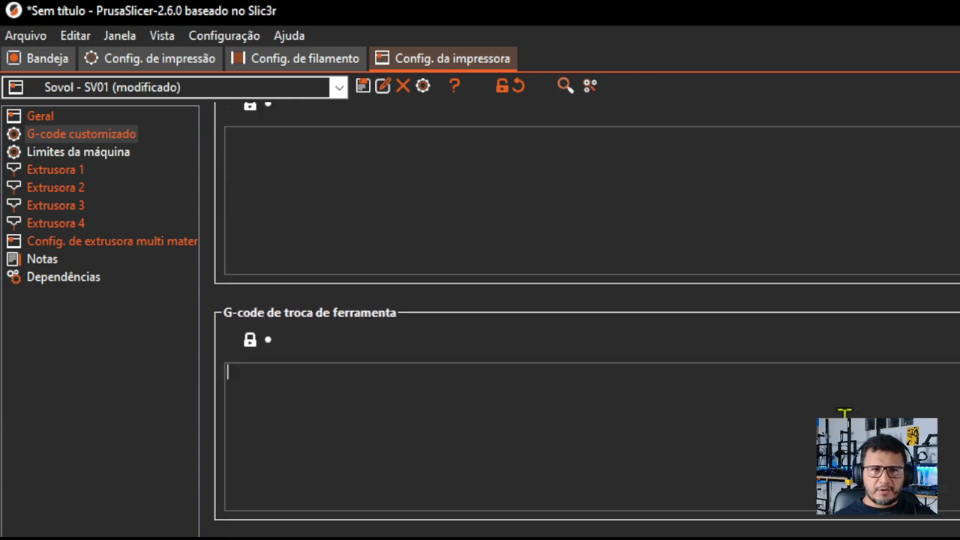
{"action": "key", "text": "alt+Tab"}
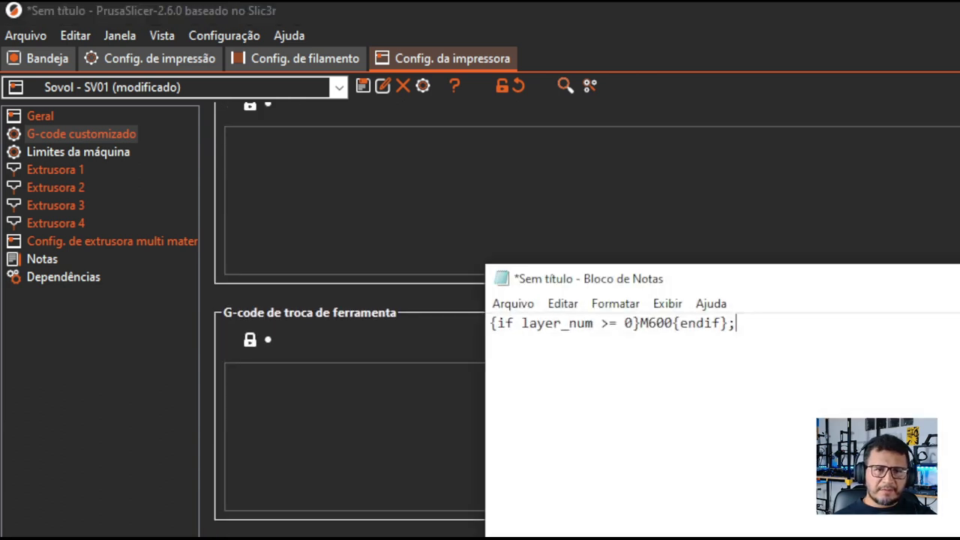
{"action": "left_click_drag", "start_coordinate": [738, 330], "coordinate": [490, 322]}
{"action": "key", "text": "ctrl+c"}
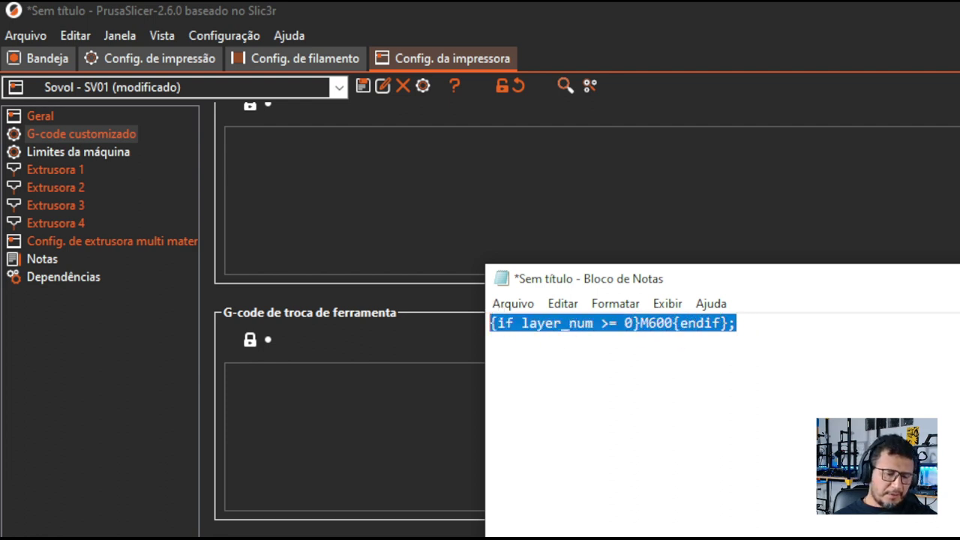
{"action": "left_click", "coordinate": [441, 433]}
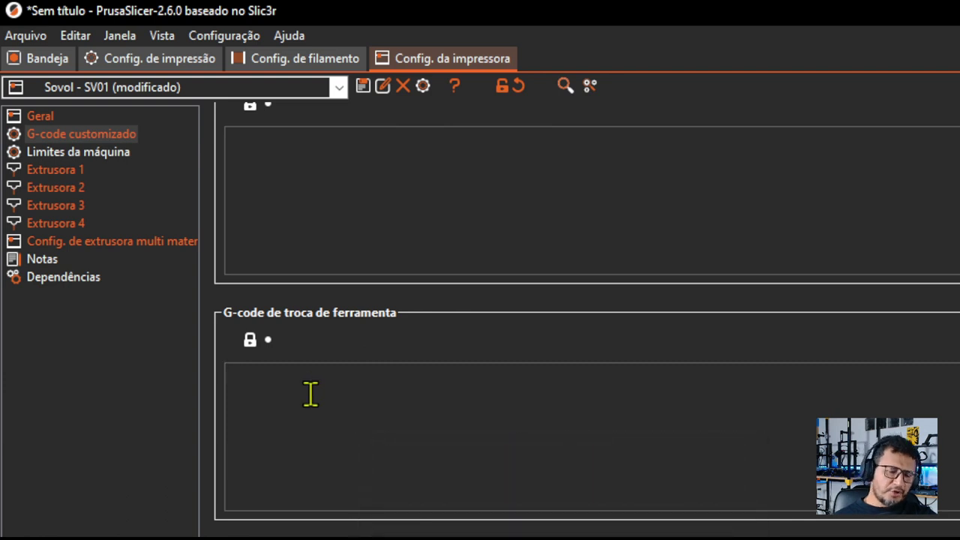
{"action": "key", "text": "ctrl+v"}
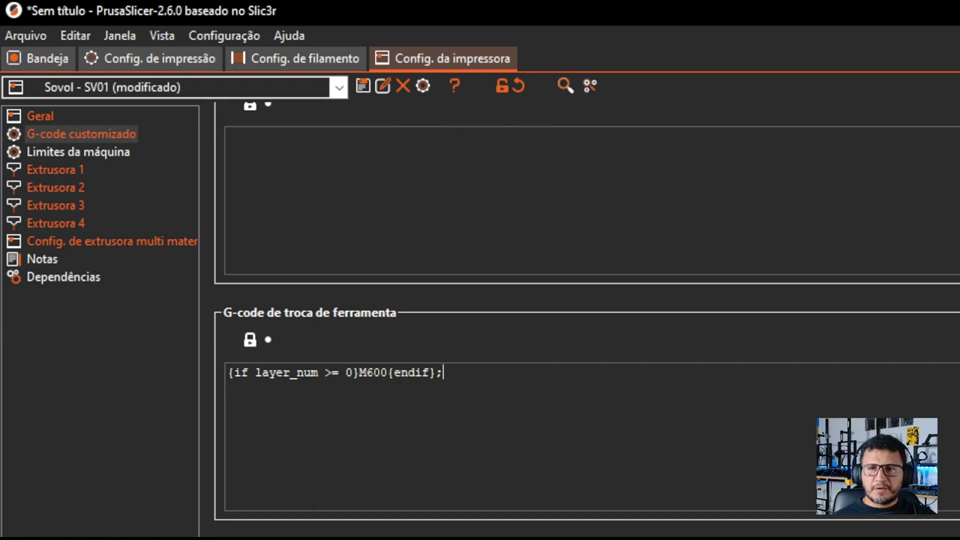
Step: Slice the logo with the changed printer settings and preview all layers up to 5,00 mm
{"action": "left_click", "coordinate": [34, 58]}
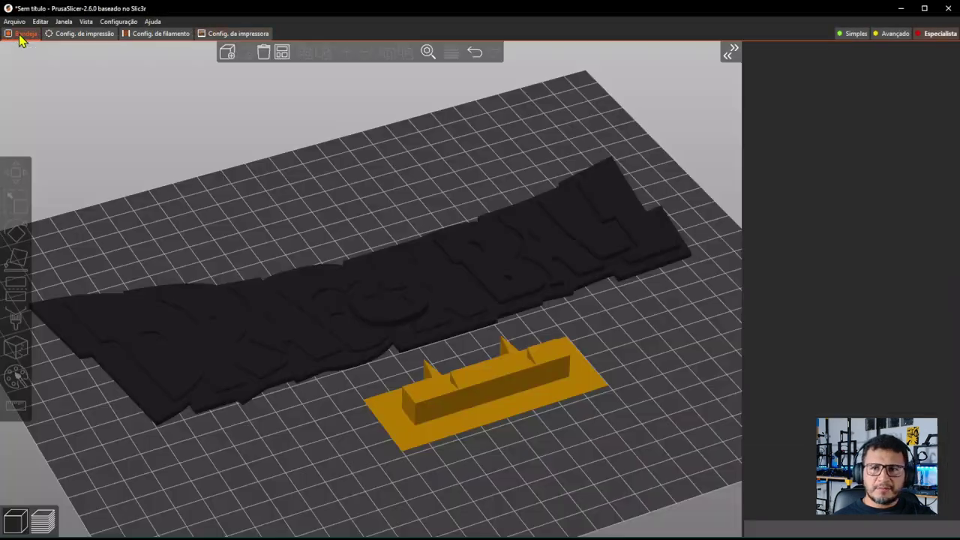
{"action": "left_click", "coordinate": [852, 527]}
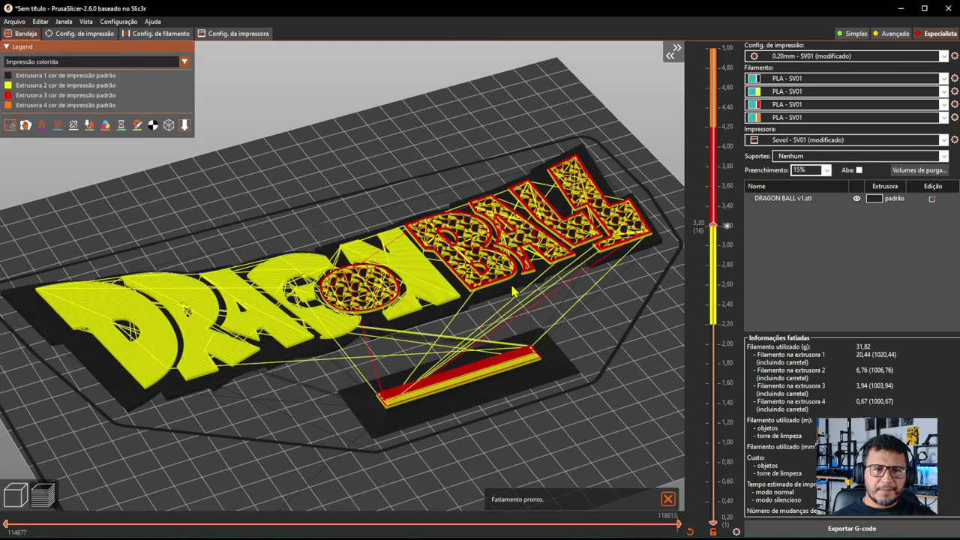
{"action": "left_click_drag", "start_coordinate": [702, 349], "coordinate": [712, 48]}
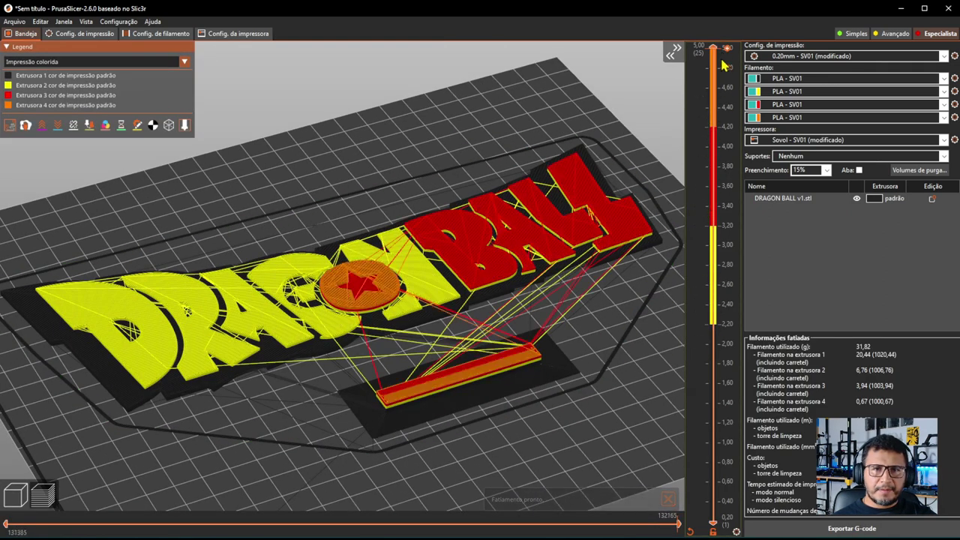
Step: Hide the travel moves in the sliced preview and look over the four-colour logo and its wipe tower
{"action": "scroll", "coordinate": [442, 333], "scroll_direction": "down", "scroll_amount": 2}
{"action": "scroll", "coordinate": [443, 334], "scroll_direction": "down", "scroll_amount": 3}
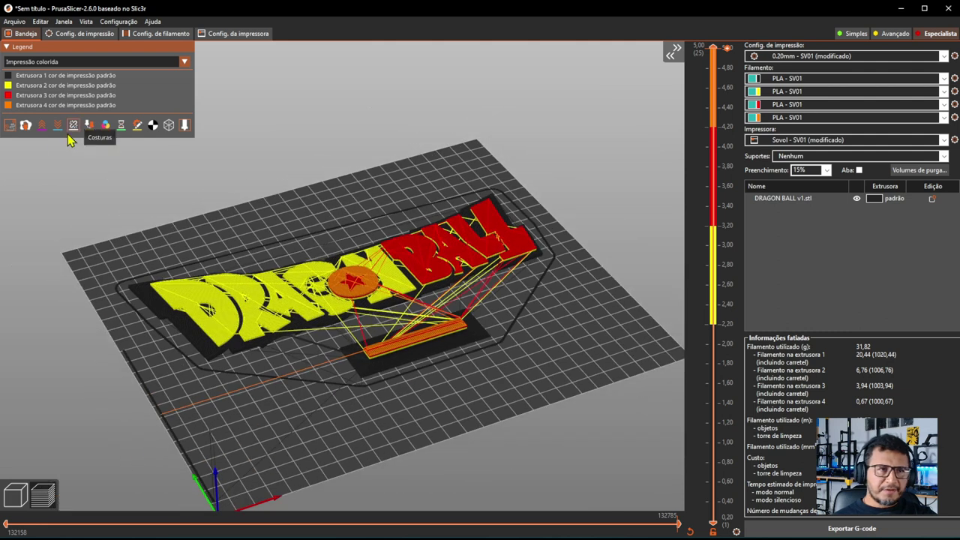
{"action": "left_click", "coordinate": [10, 125]}
{"action": "left_click_drag", "start_coordinate": [584, 416], "coordinate": [563, 388]}
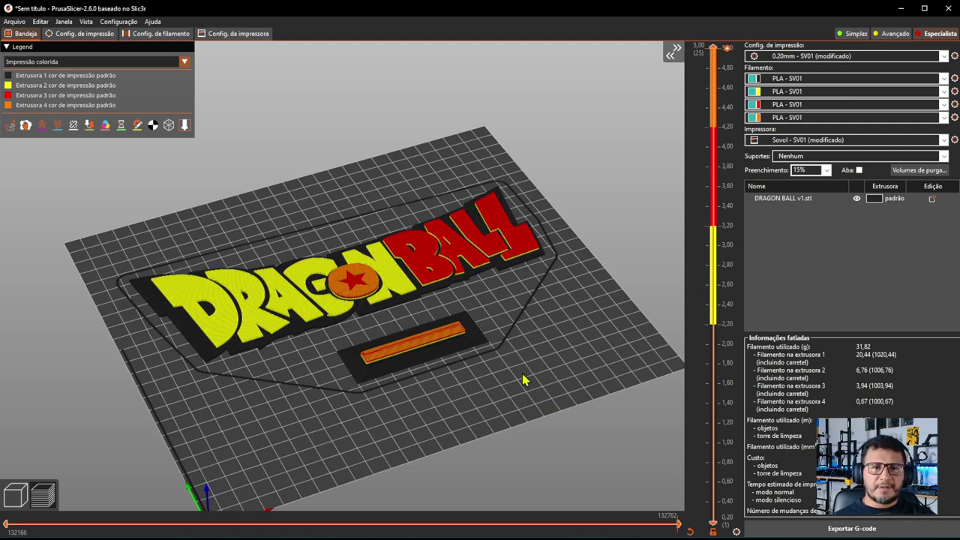
{"action": "left_click_drag", "start_coordinate": [524, 380], "coordinate": [531, 368]}
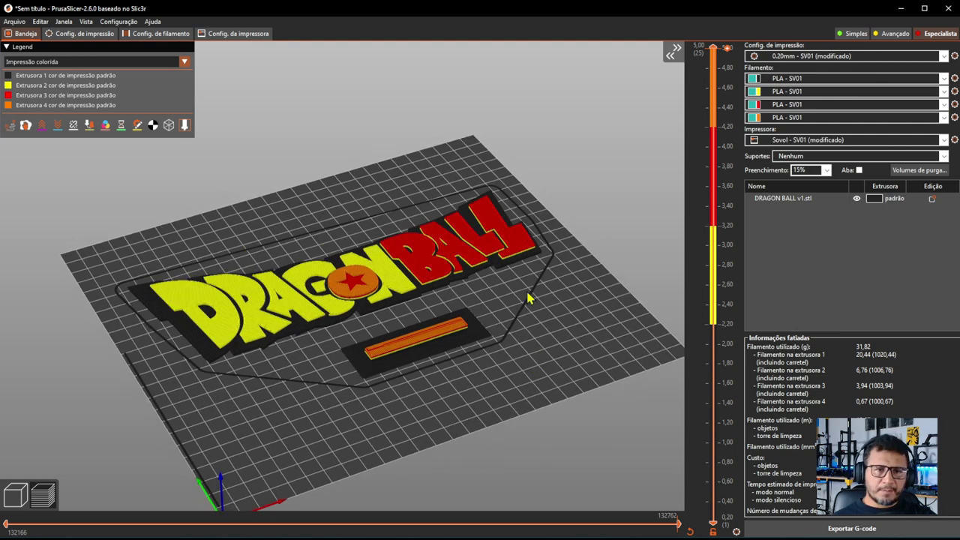
{"action": "left_click_drag", "start_coordinate": [389, 365], "coordinate": [407, 364]}
{"action": "scroll", "coordinate": [587, 368], "scroll_direction": "up", "scroll_amount": 5}
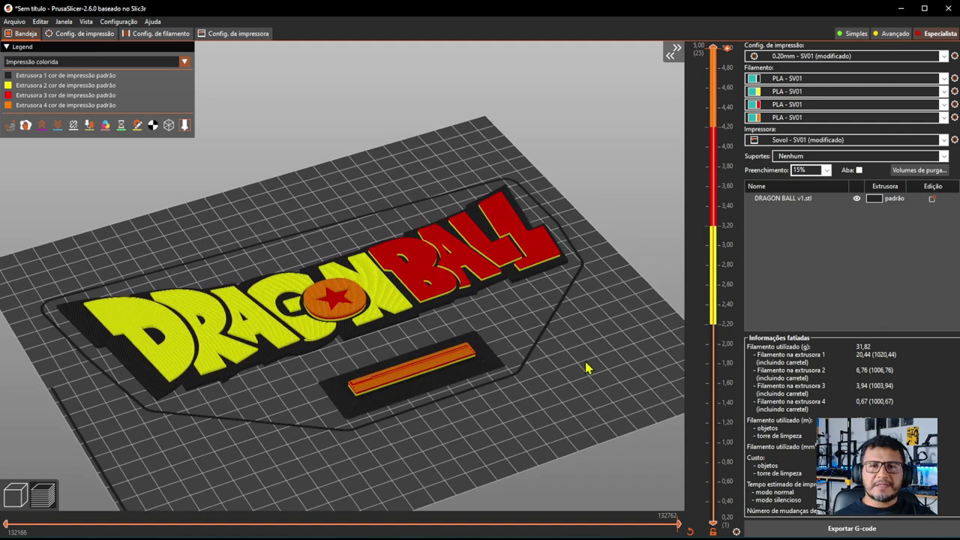